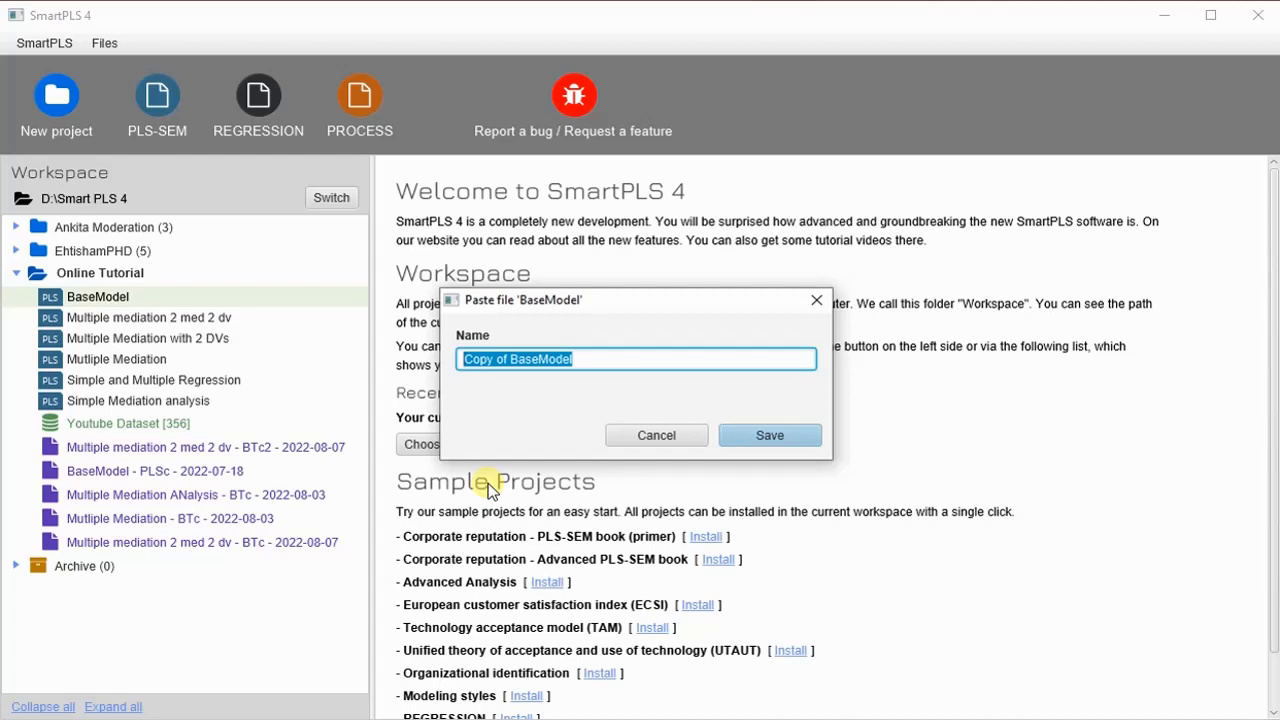
Save the pasted copy of BaseModel as "Sequentail Mediation" and open it in the Online Tutorial project.
type("Sequentail Mediation")
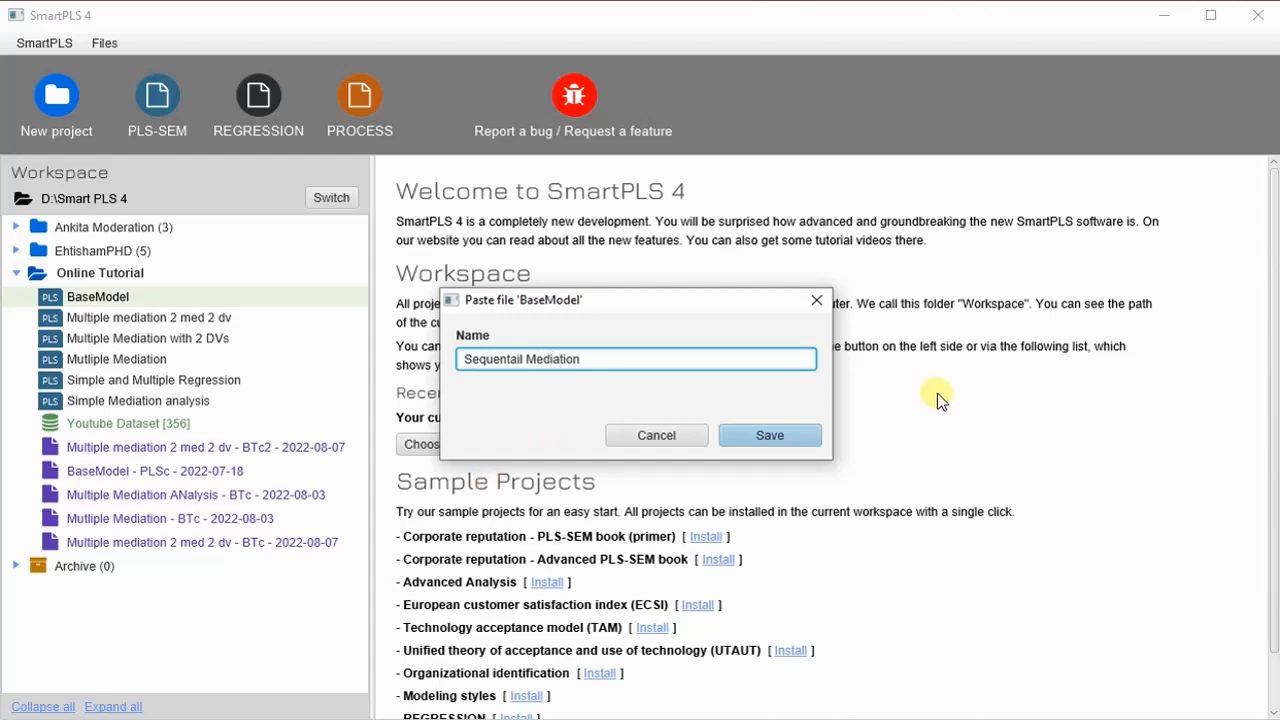
left_click(789, 440)
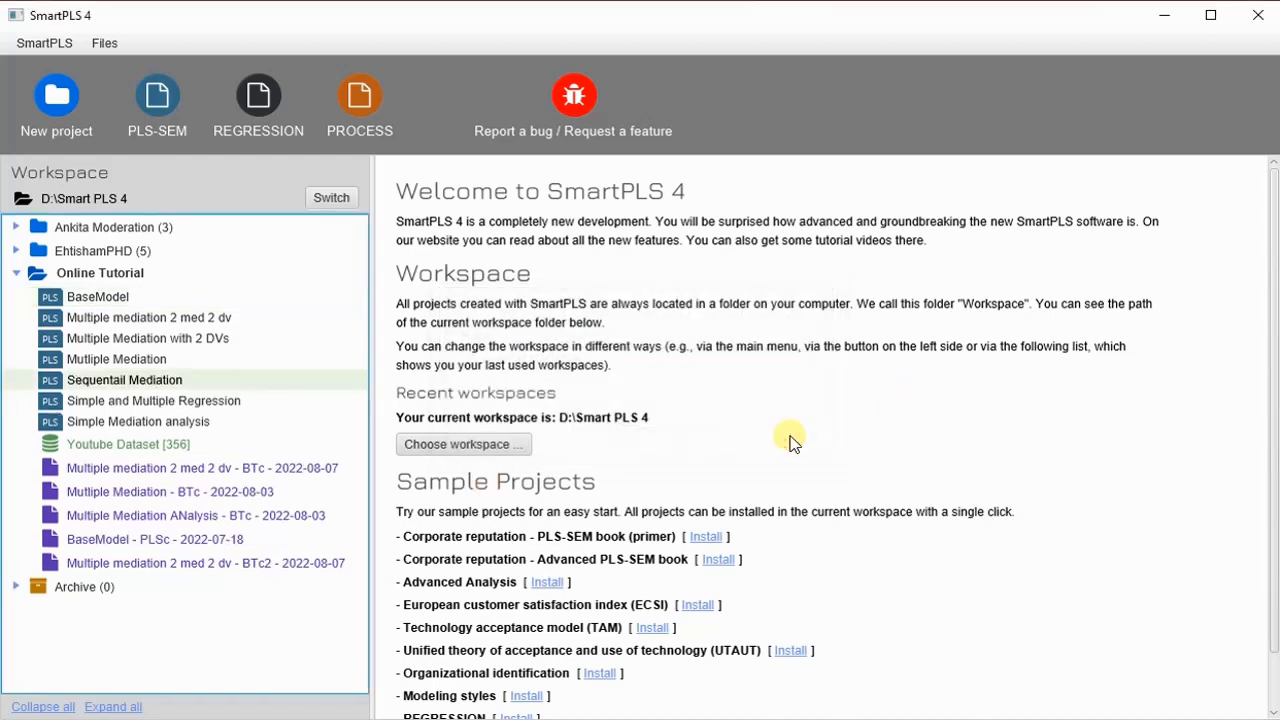
left_click(127, 387)
double_click(92, 381)
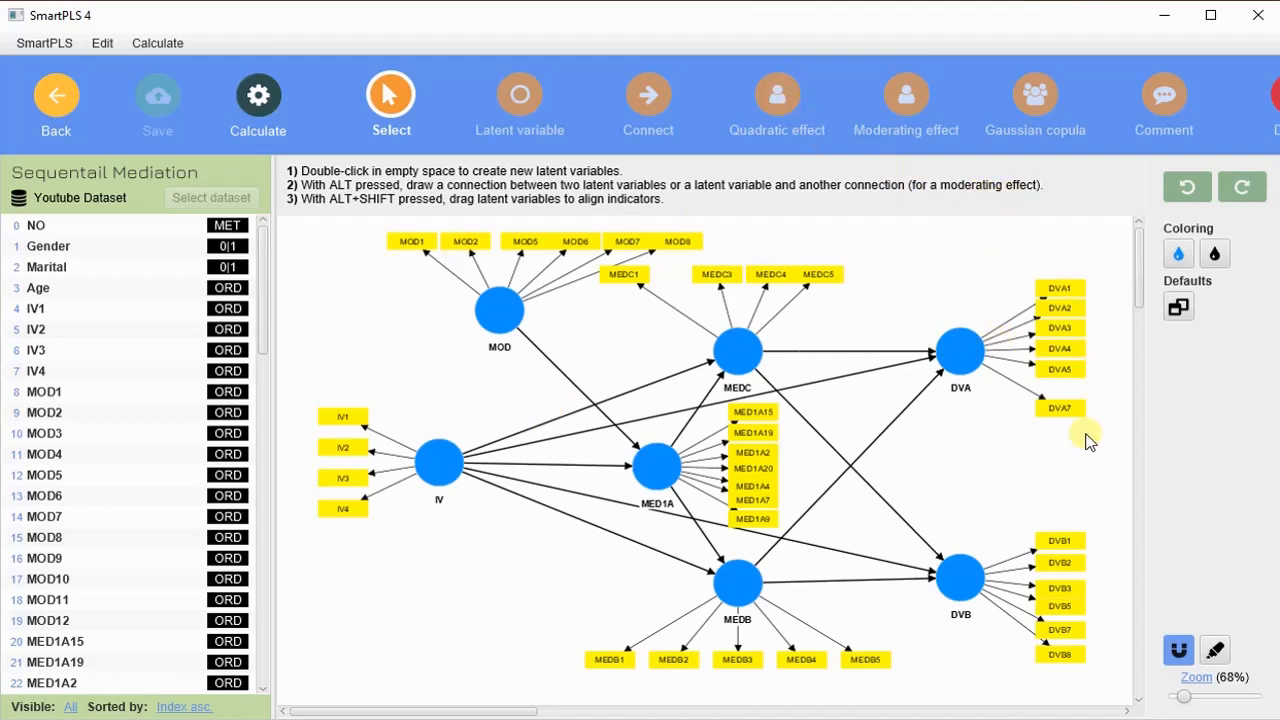
Move the MEDC1 indicator closer to MEDC3 above the MEDC construct.
left_click_drag(624, 276, 661, 281)
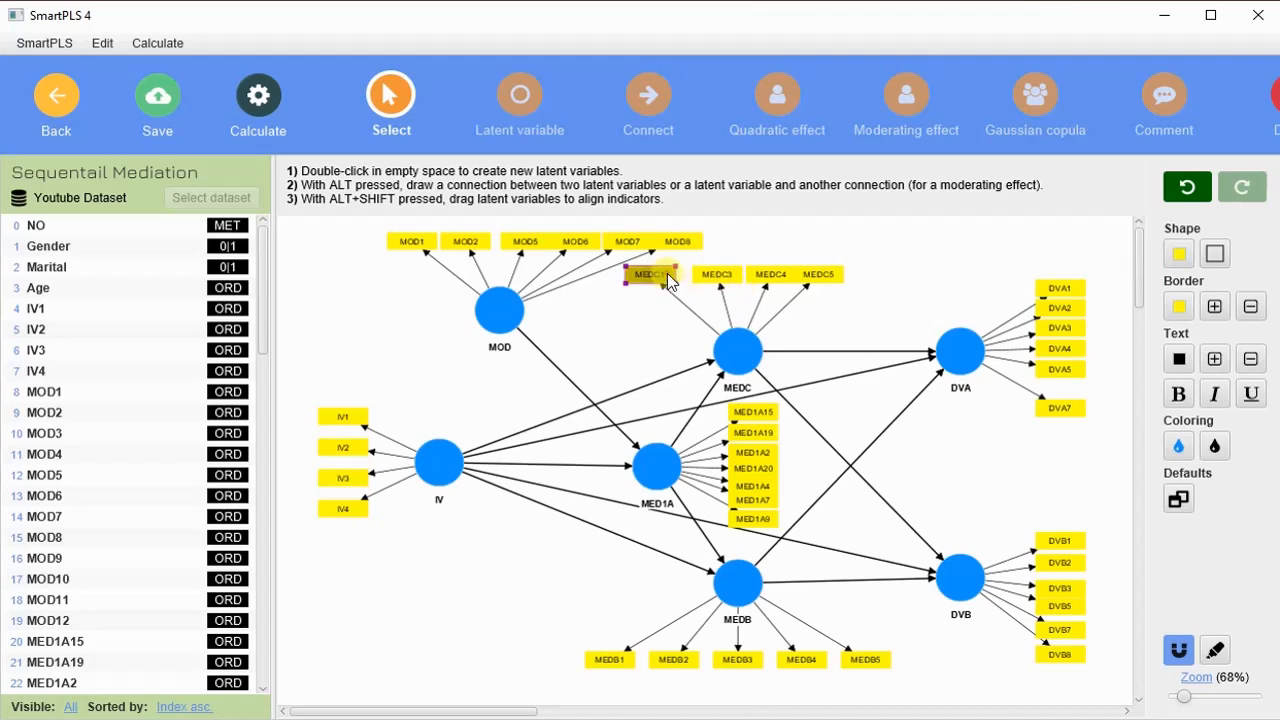
left_click_drag(668, 280, 674, 283)
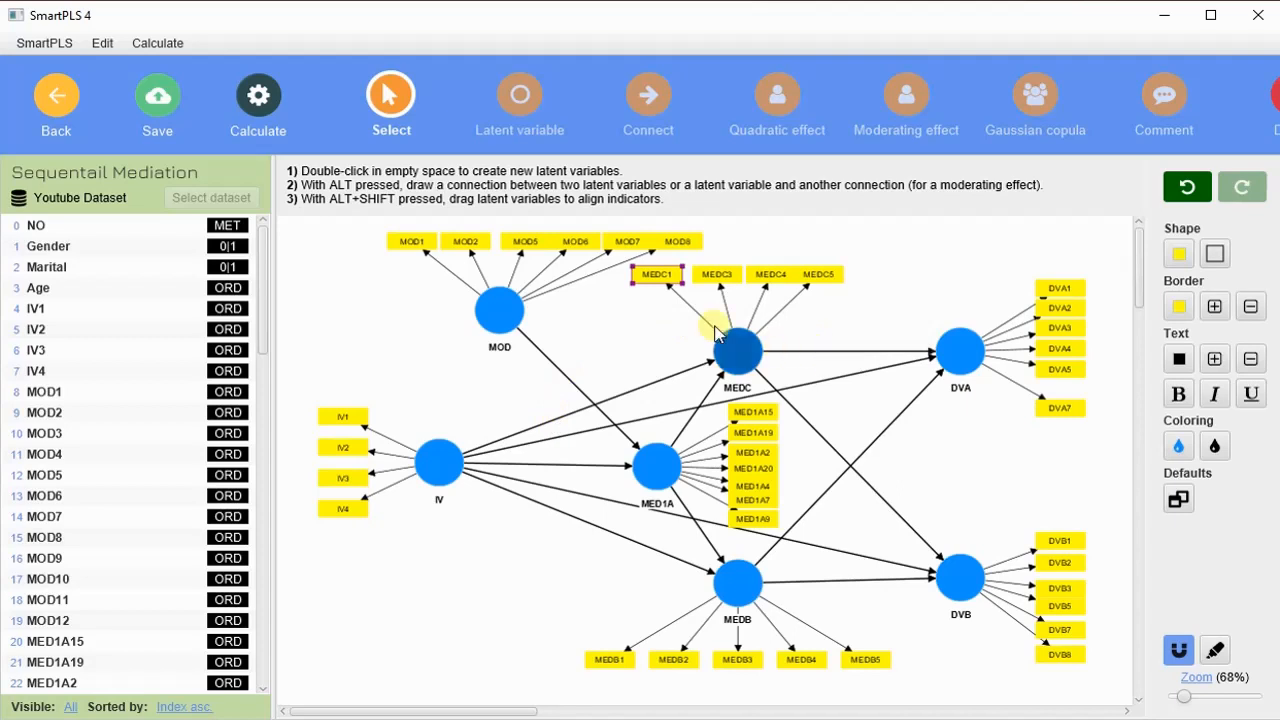
Delete the MOD, MEDB and DVB latent variables from the model.
left_click(506, 309)
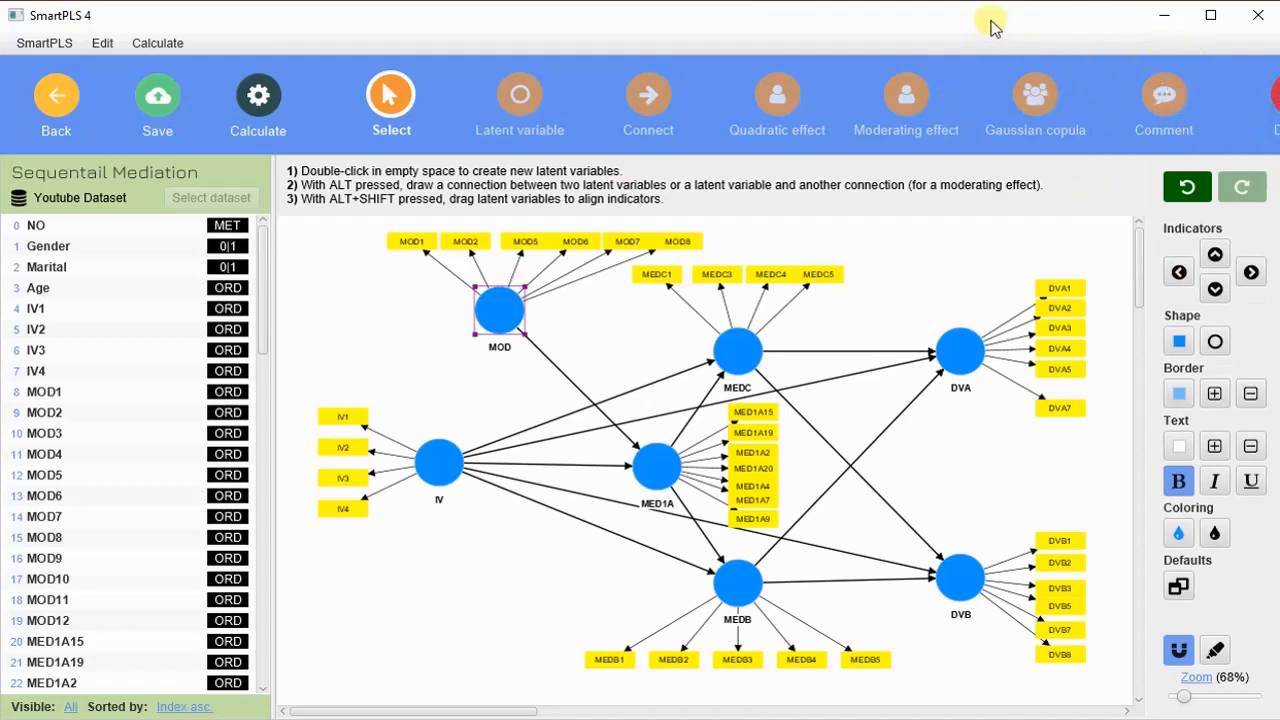
left_click_drag(992, 19, 981, 19)
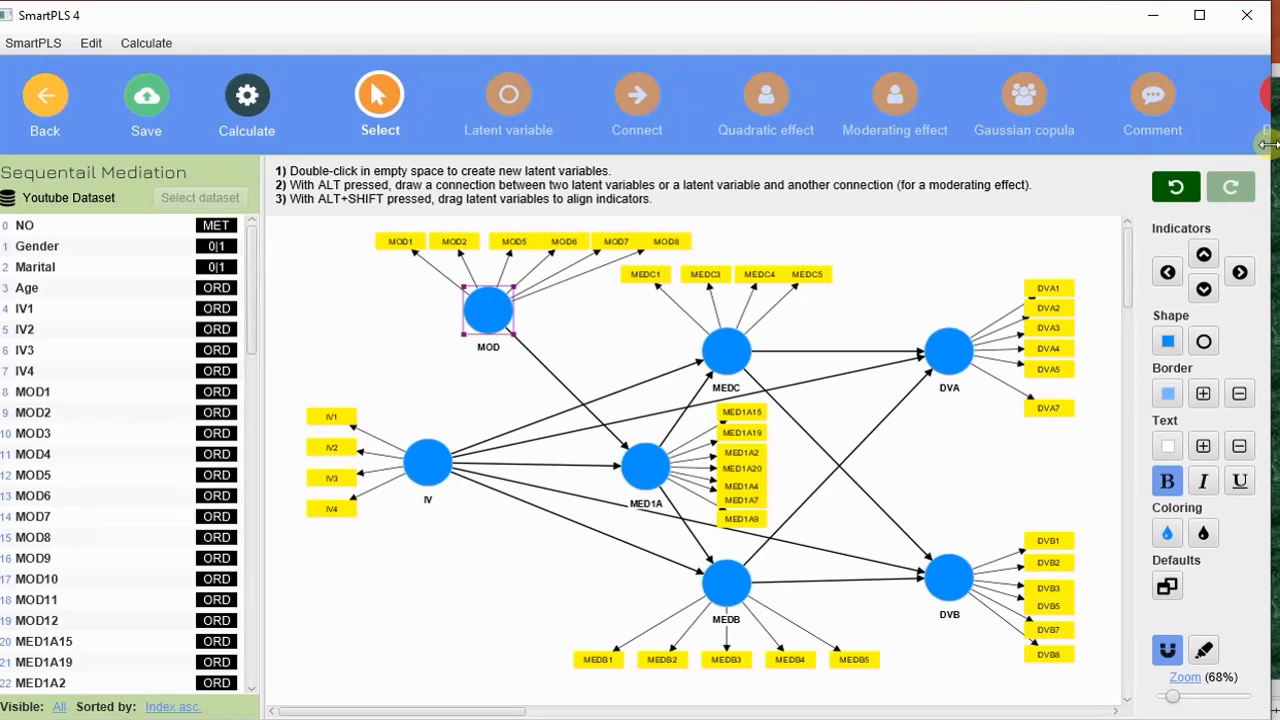
left_click_drag(1268, 145, 1272, 148)
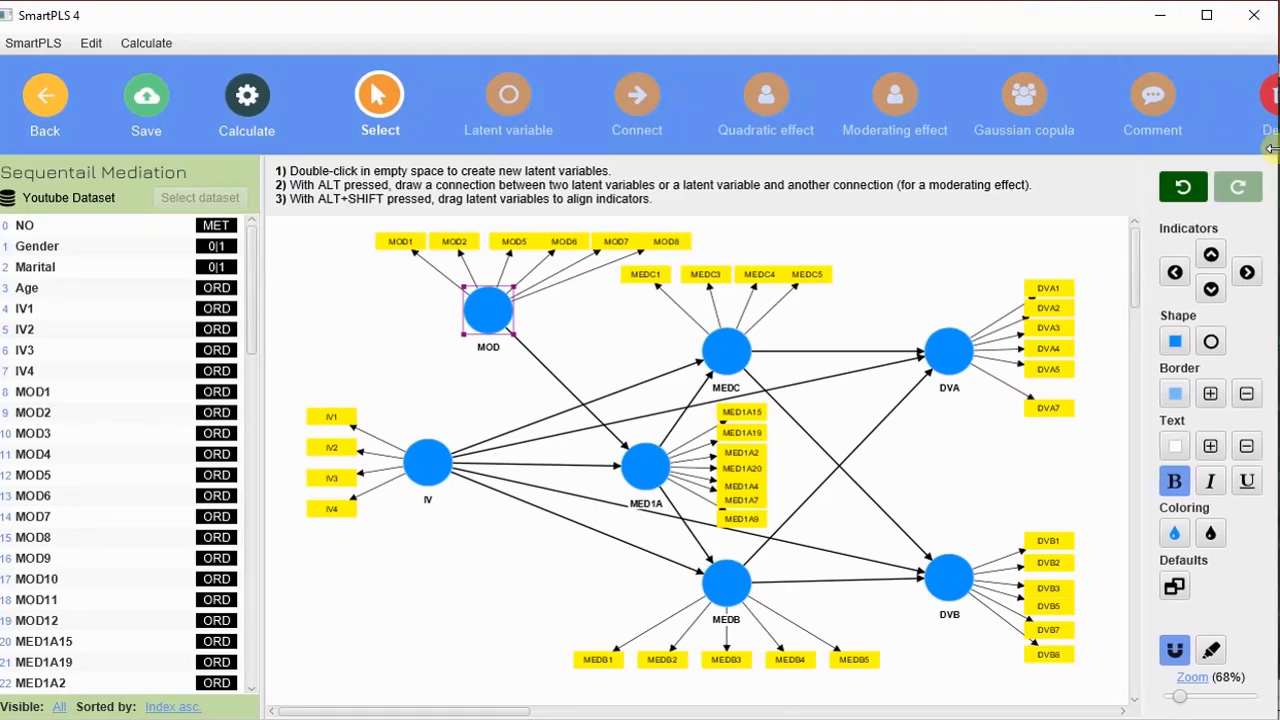
left_click(1272, 104)
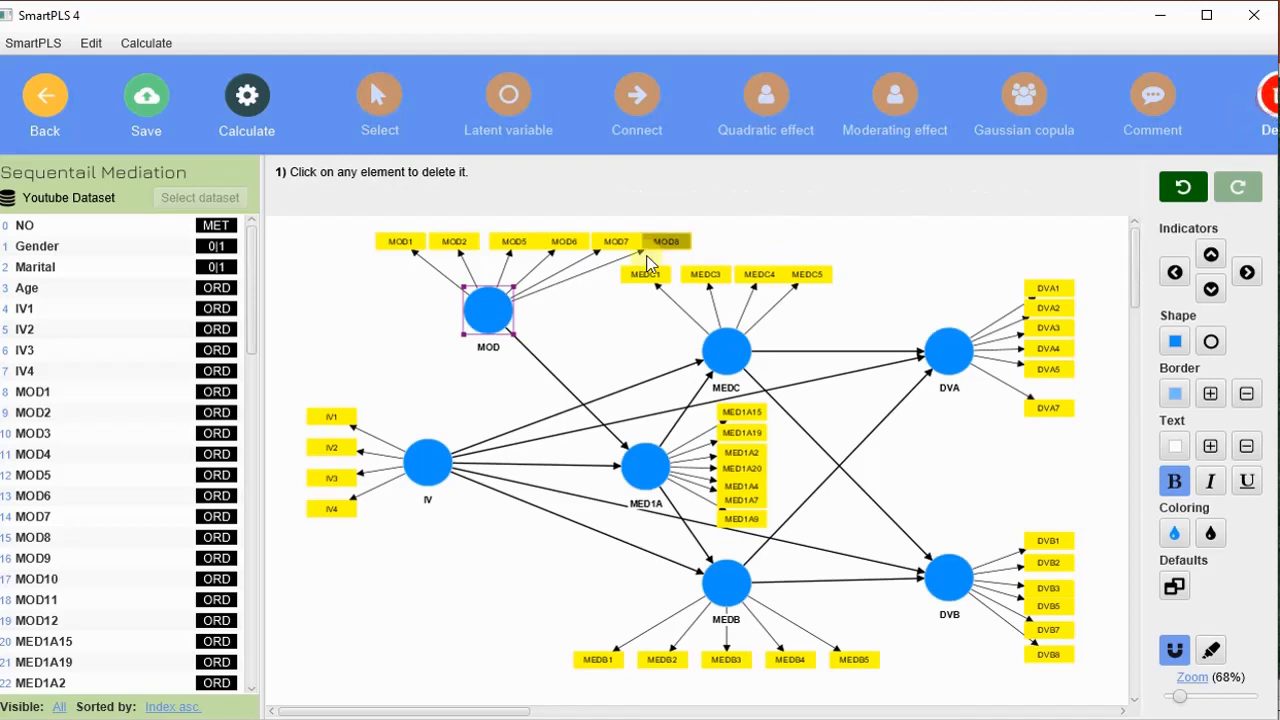
left_click(481, 316)
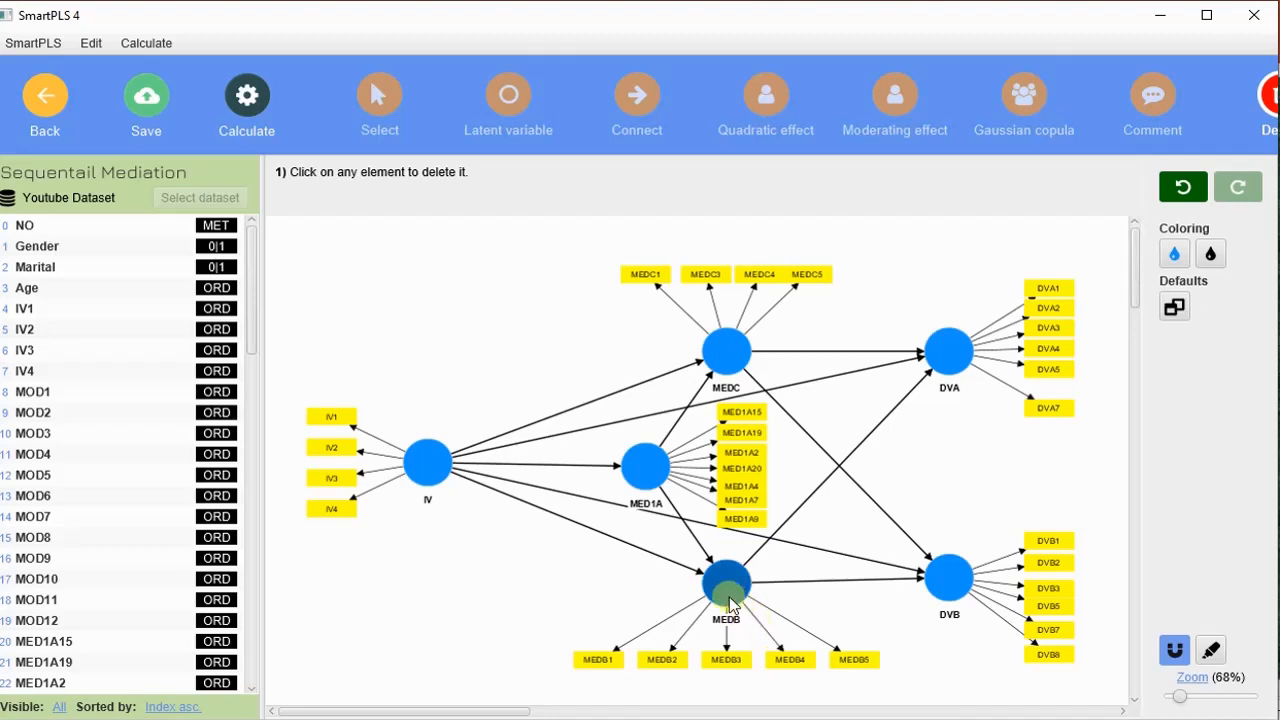
left_click(730, 600)
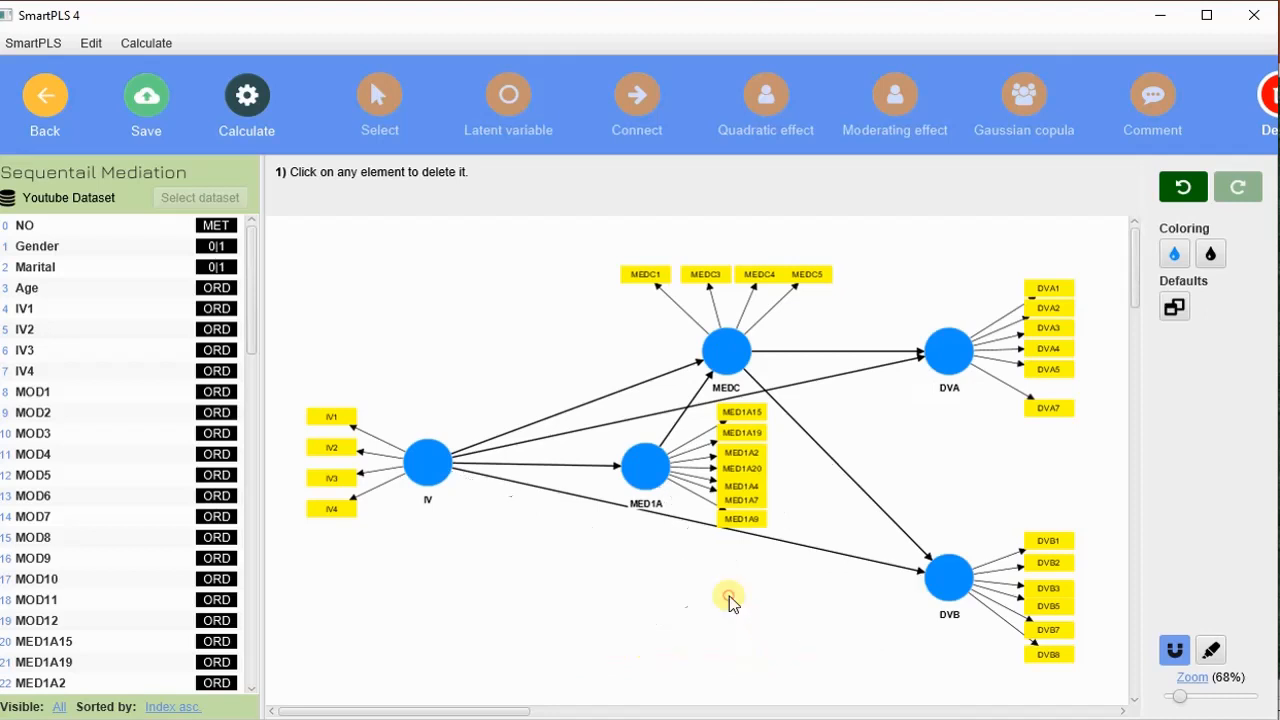
left_click(953, 580)
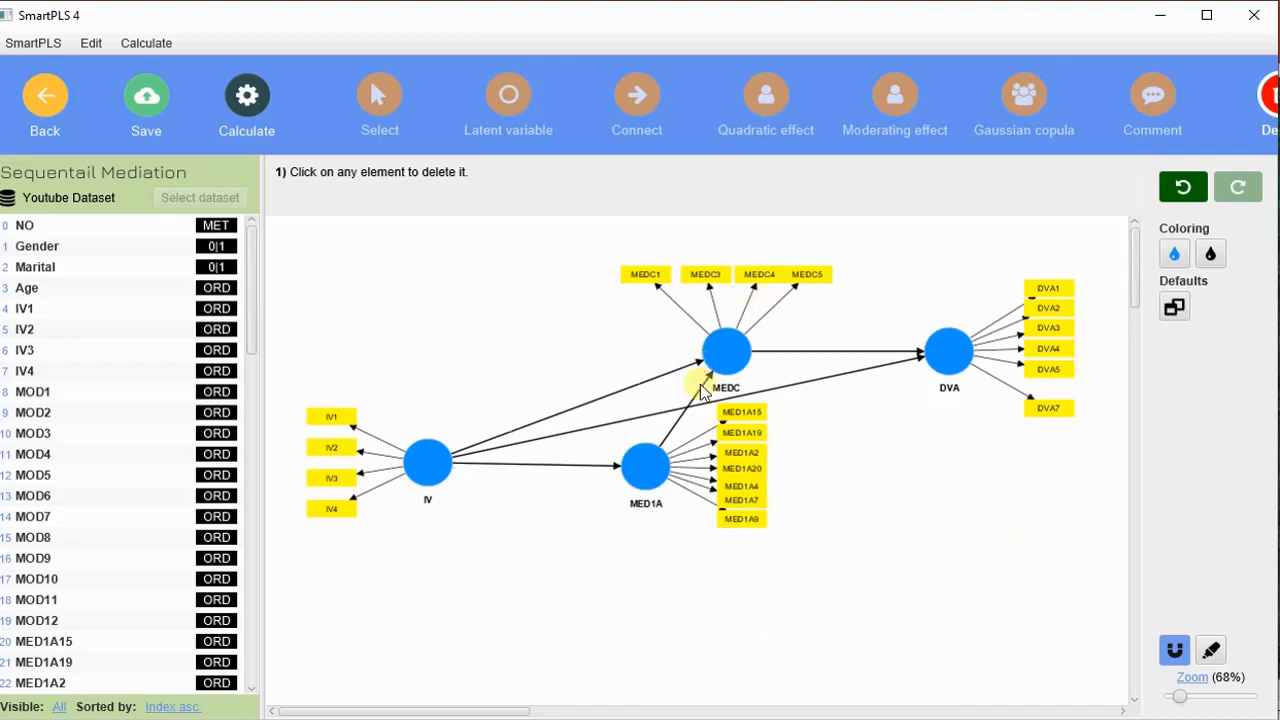
left_click(650, 476)
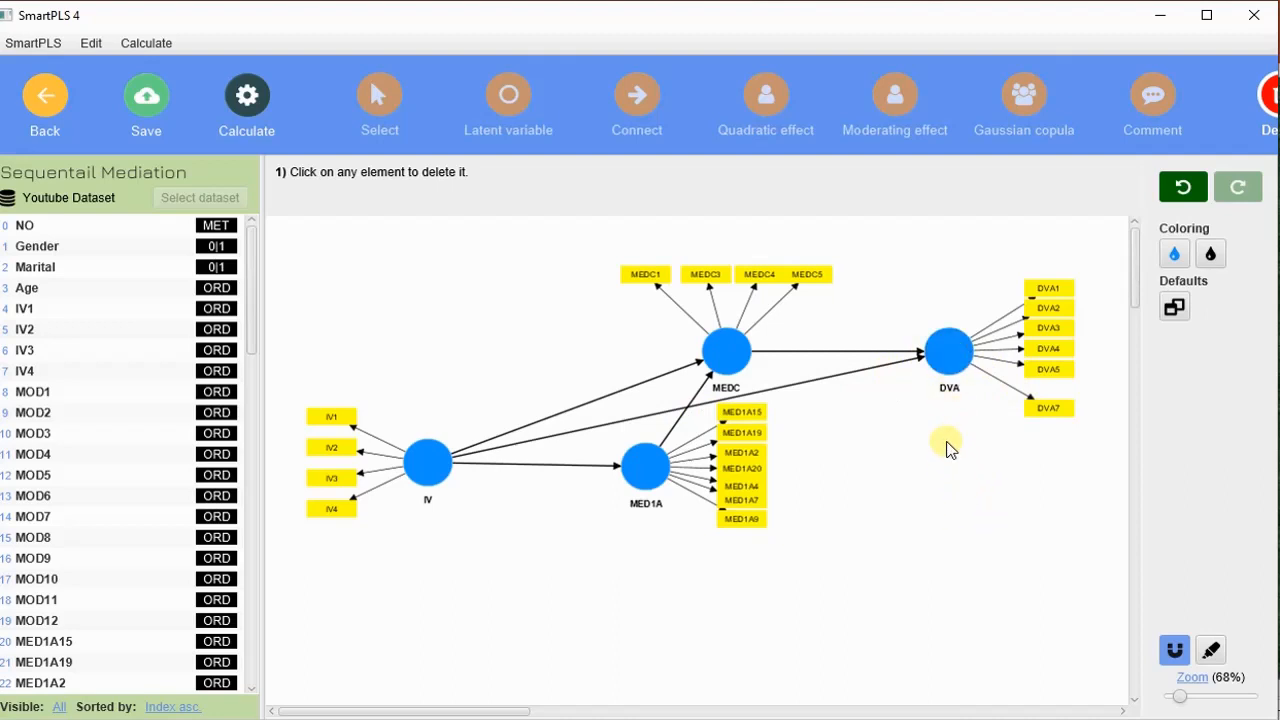
Rearrange the constructs so DVA is roughly level with IV, MED1A sits above IV and MEDC above DVA.
left_click(401, 106)
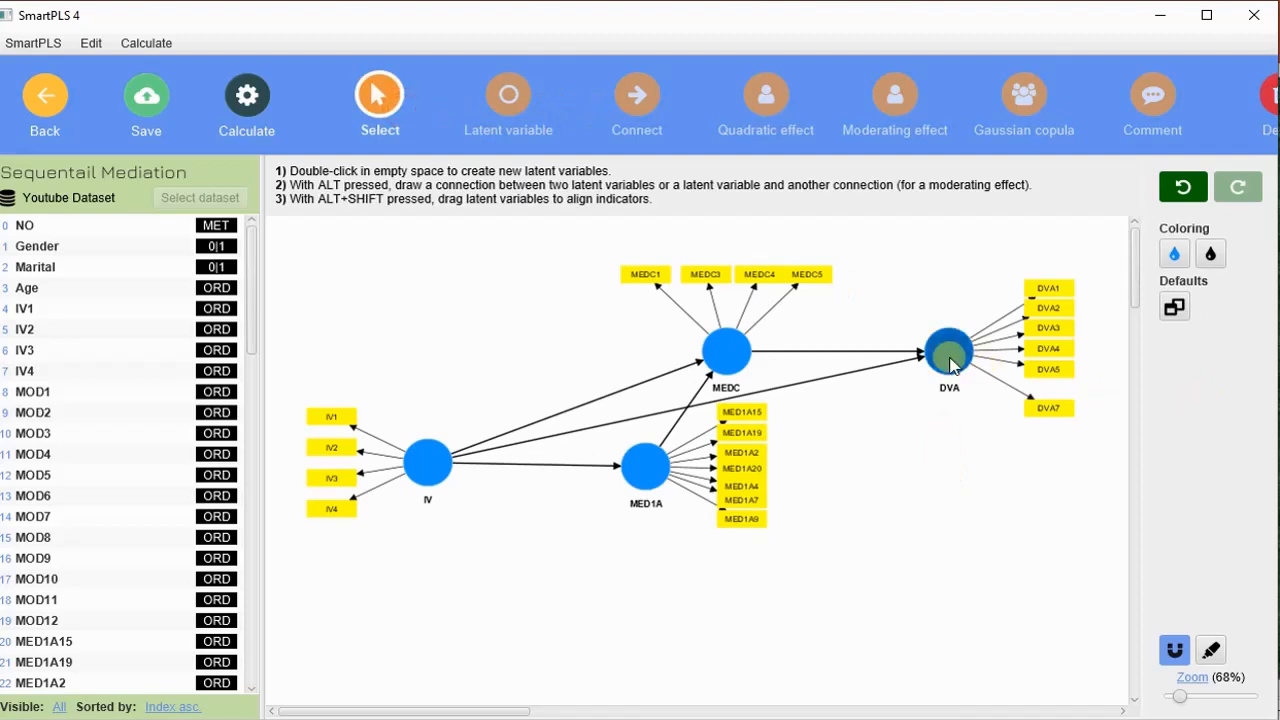
left_click_drag(945, 352, 936, 456)
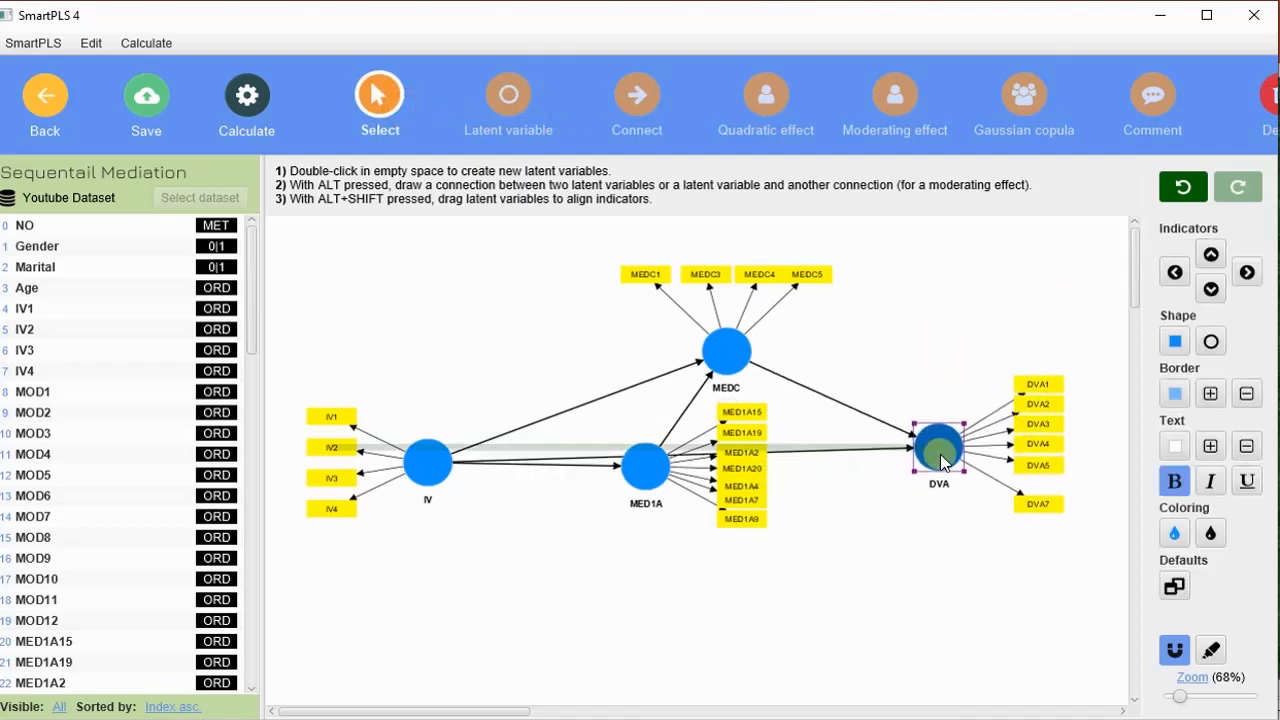
left_click_drag(646, 463, 557, 345)
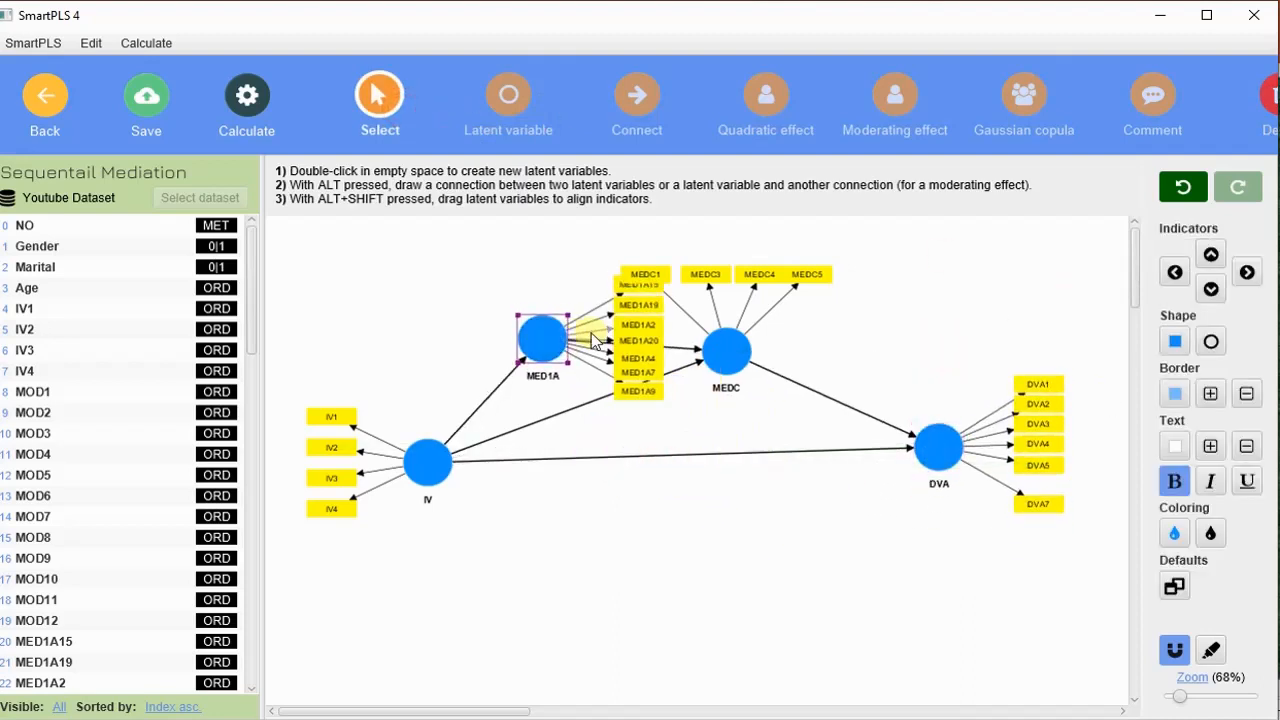
left_click_drag(727, 350, 899, 330)
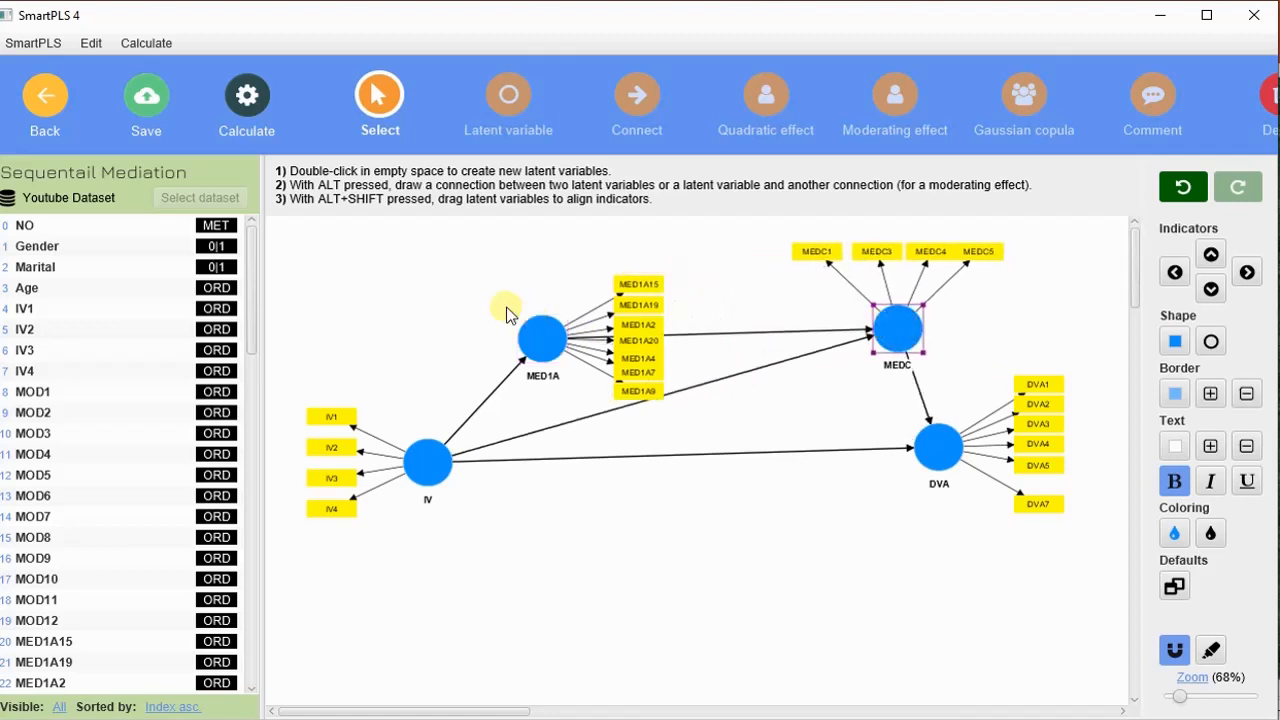
Place MED1A's indicators above it and line up MEDC horizontally with MED1A.
left_click(547, 336)
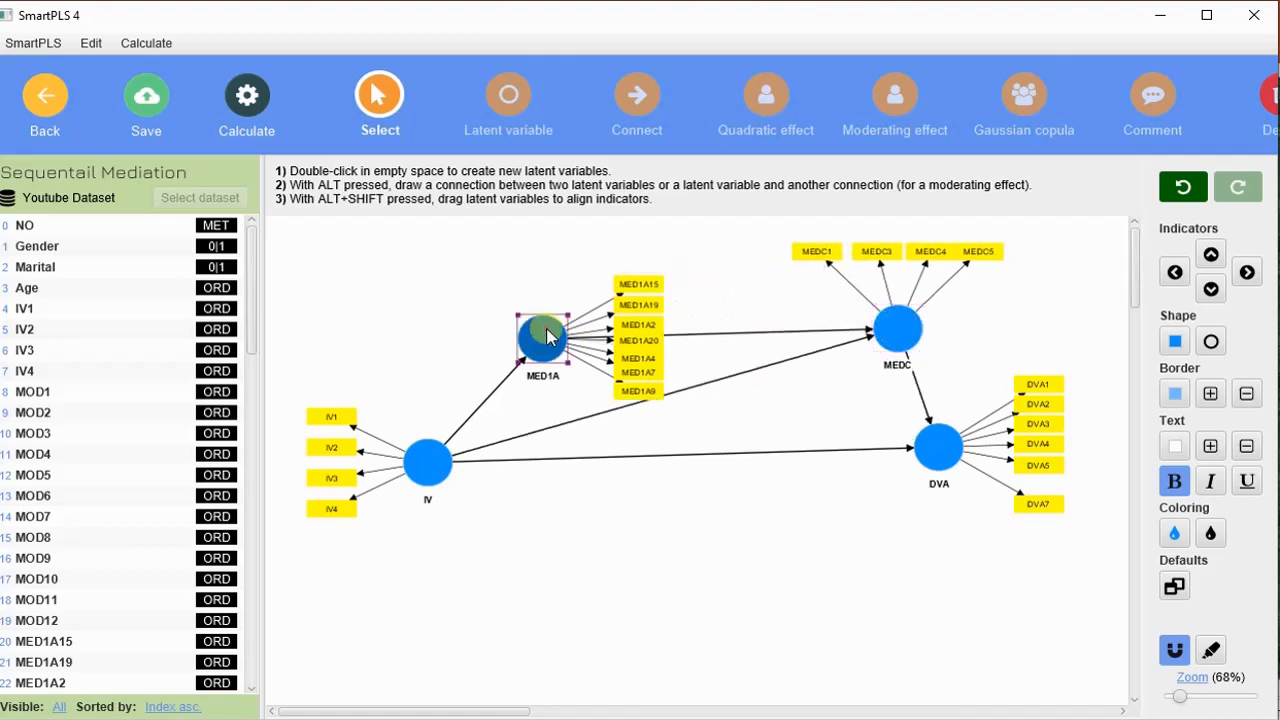
left_click(1211, 254)
left_click_drag(894, 324, 928, 339)
left_click_drag(551, 332, 558, 331)
Adjust IV and DVA to sit roughly level below the mediators, and centre DVA's evenly grouped indicators beside it.
mouse_move(945, 450)
left_mouse_down()
mouse_move(948, 478)
mouse_move(945, 463)
left_mouse_up()
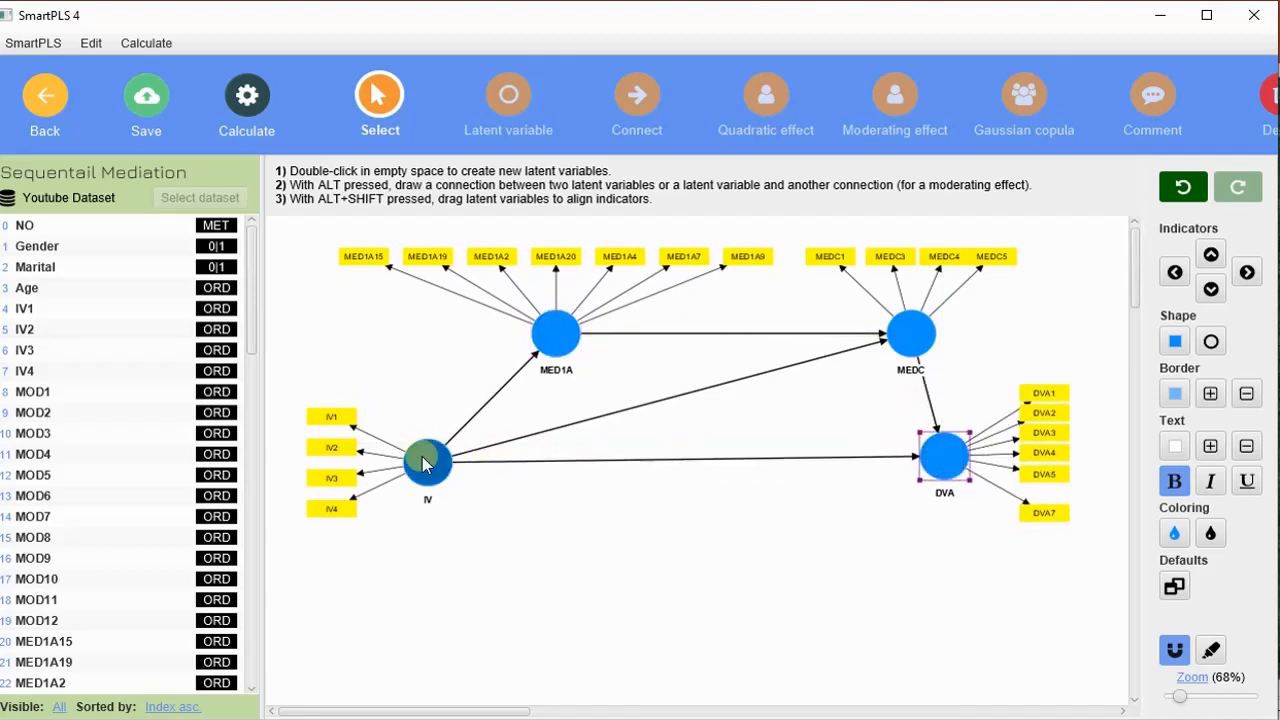
mouse_move(423, 463)
left_mouse_down()
mouse_move(443, 476)
mouse_move(439, 462)
left_mouse_up()
left_click_drag(948, 474, 939, 474)
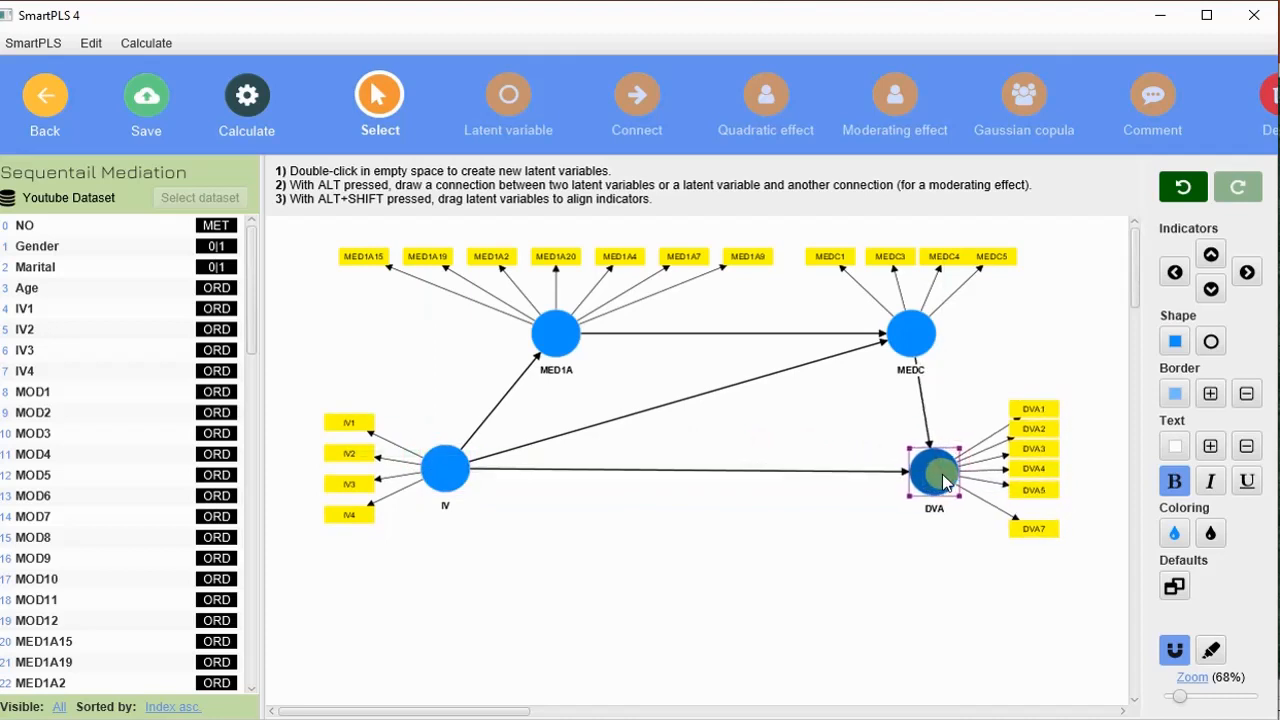
left_click_drag(1049, 537, 1048, 526)
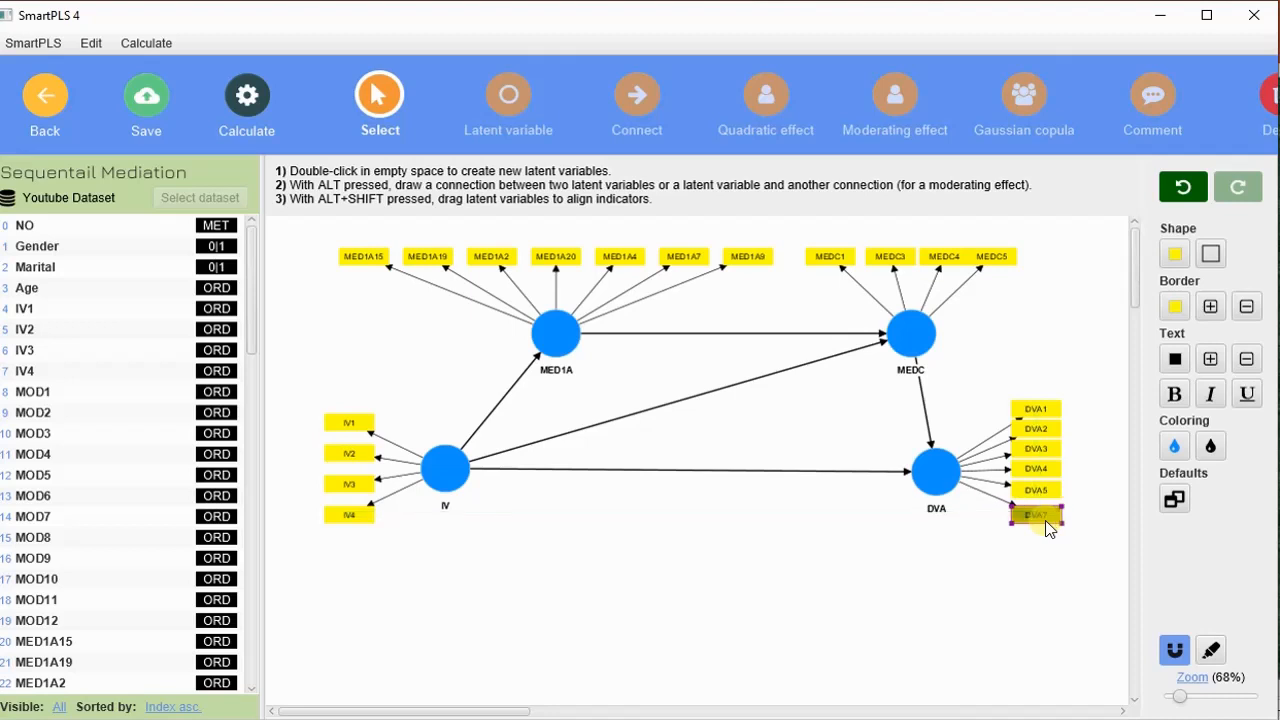
left_click_drag(970, 355, 1060, 540)
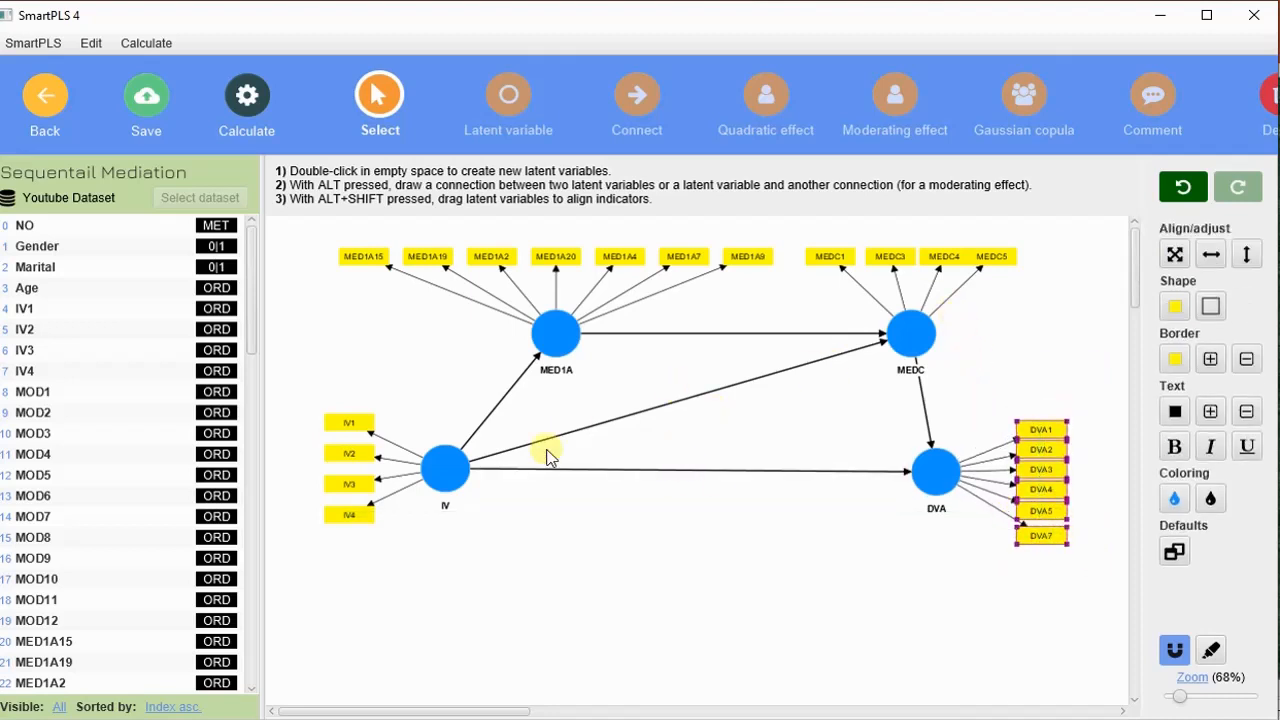
left_click_drag(456, 464, 492, 484)
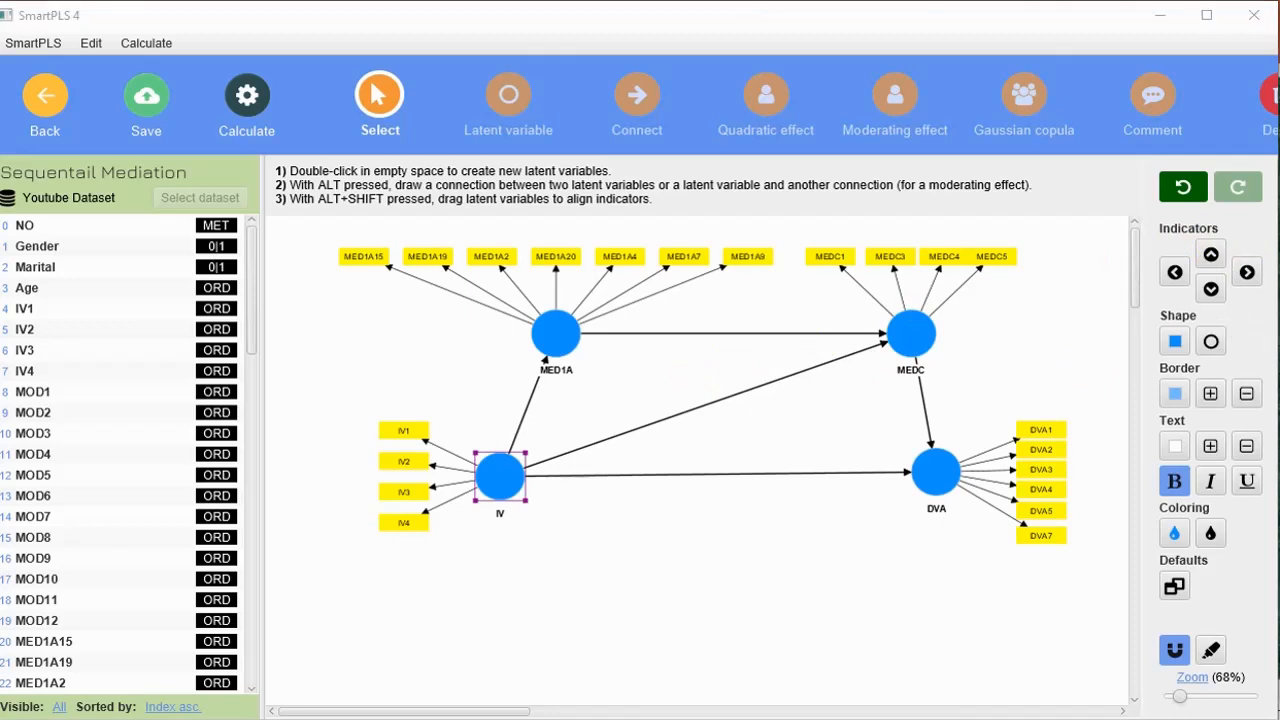
Delete the direct path from IV to MEDC.
left_click(641, 433)
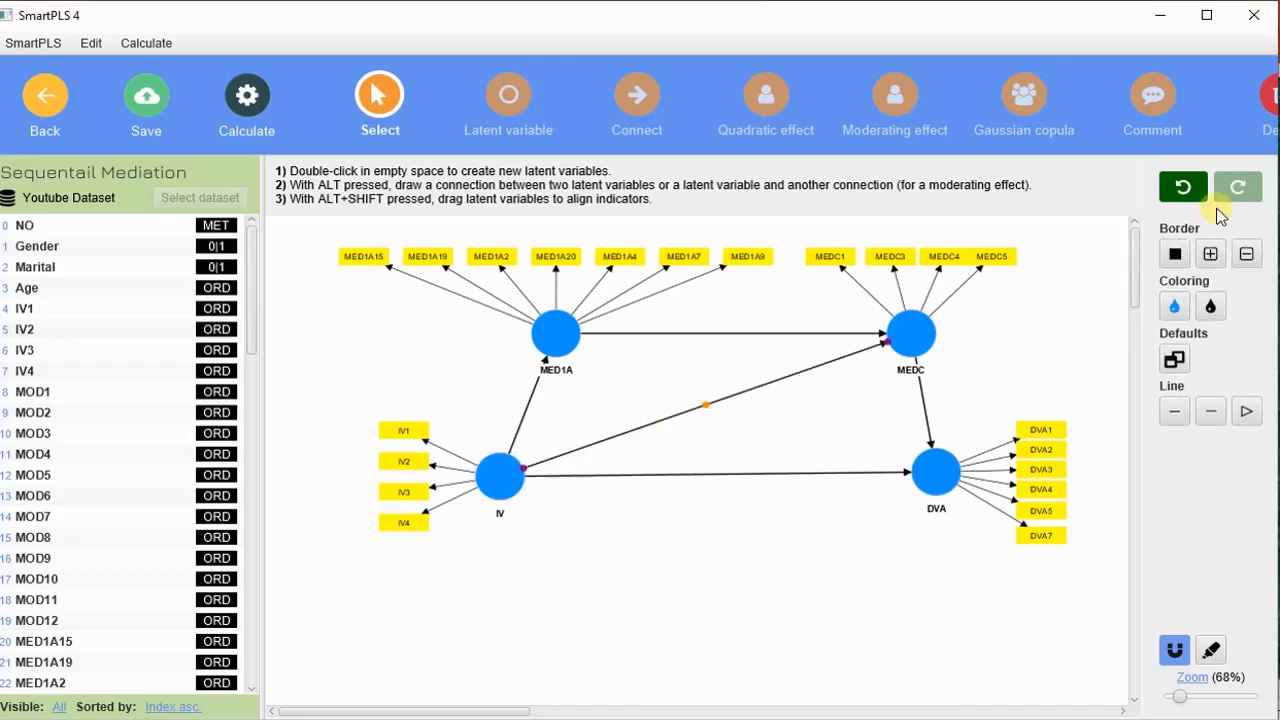
key("Delete")
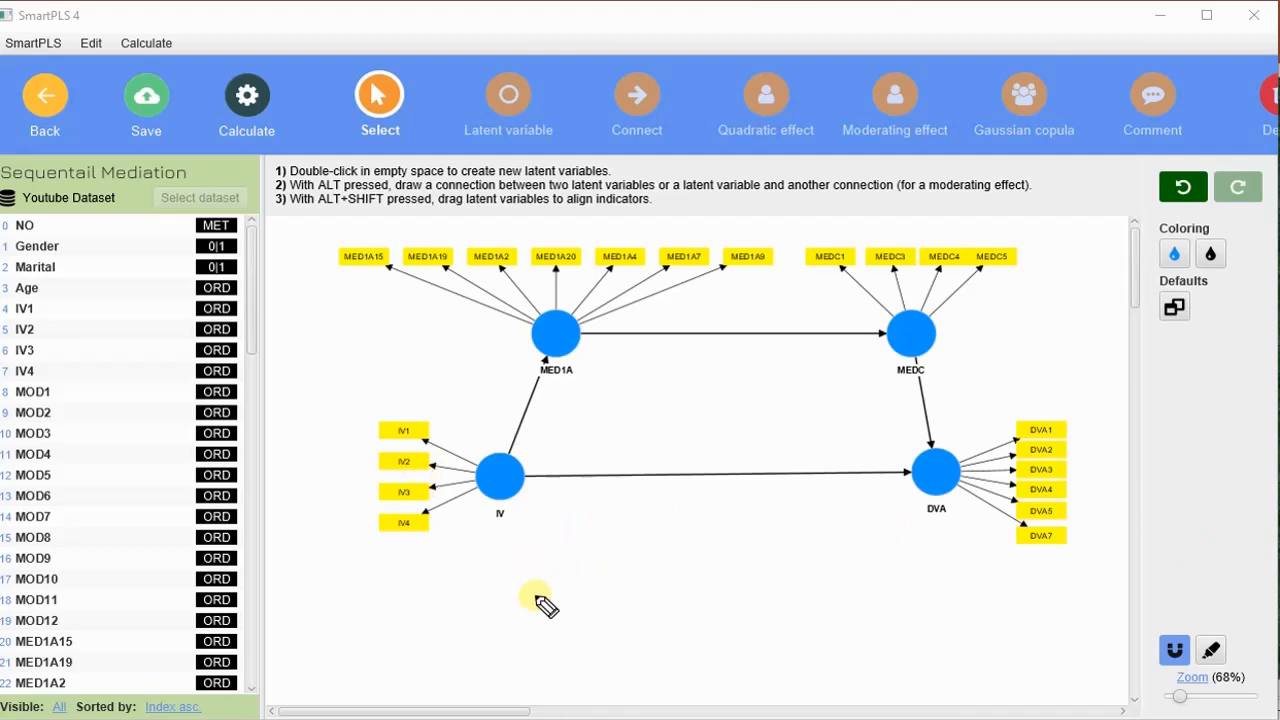
mouse_move(532, 587)
left_mouse_down()
mouse_move(552, 600)
mouse_move(531, 585)
mouse_move(548, 592)
mouse_move(633, 540)
left_mouse_up()
mouse_move(650, 538)
left_mouse_down()
mouse_move(694, 537)
mouse_move(828, 608)
mouse_move(858, 590)
left_mouse_up()
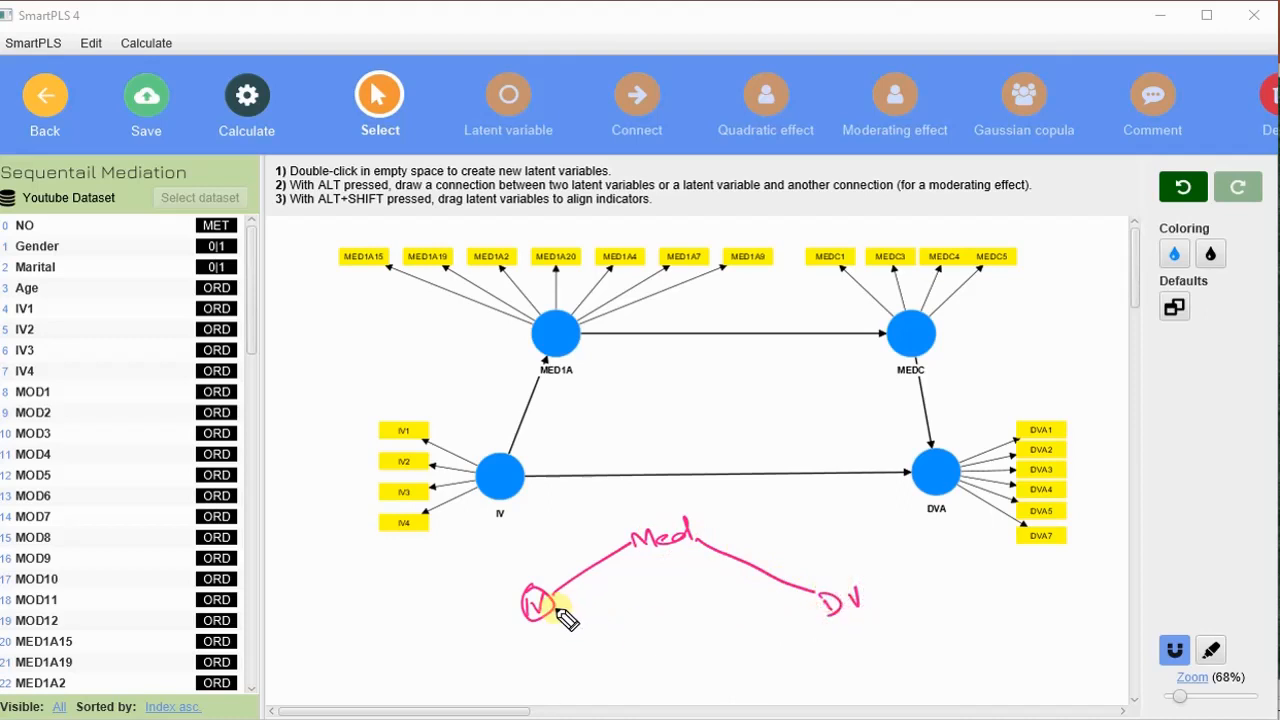
mouse_move(560, 608)
left_mouse_down()
mouse_move(798, 602)
mouse_move(843, 626)
mouse_move(832, 577)
left_mouse_up()
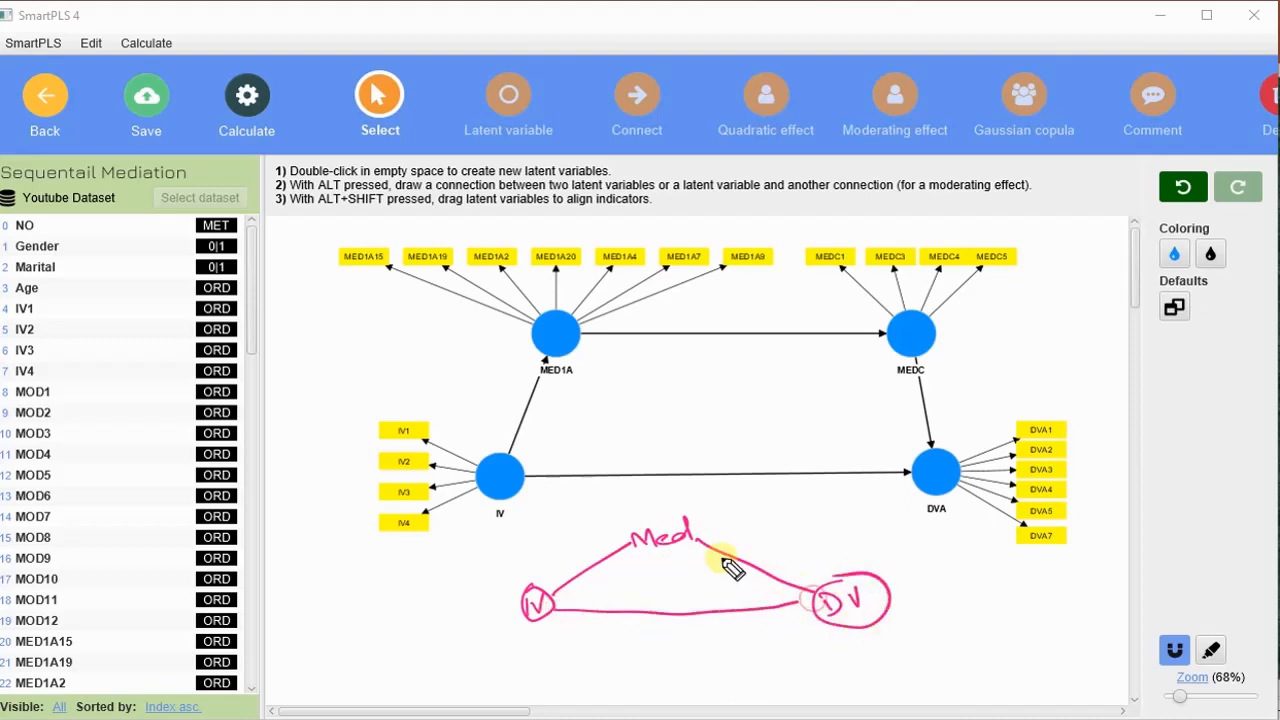
mouse_move(657, 511)
left_mouse_down()
mouse_move(720, 528)
mouse_move(660, 534)
left_mouse_up()
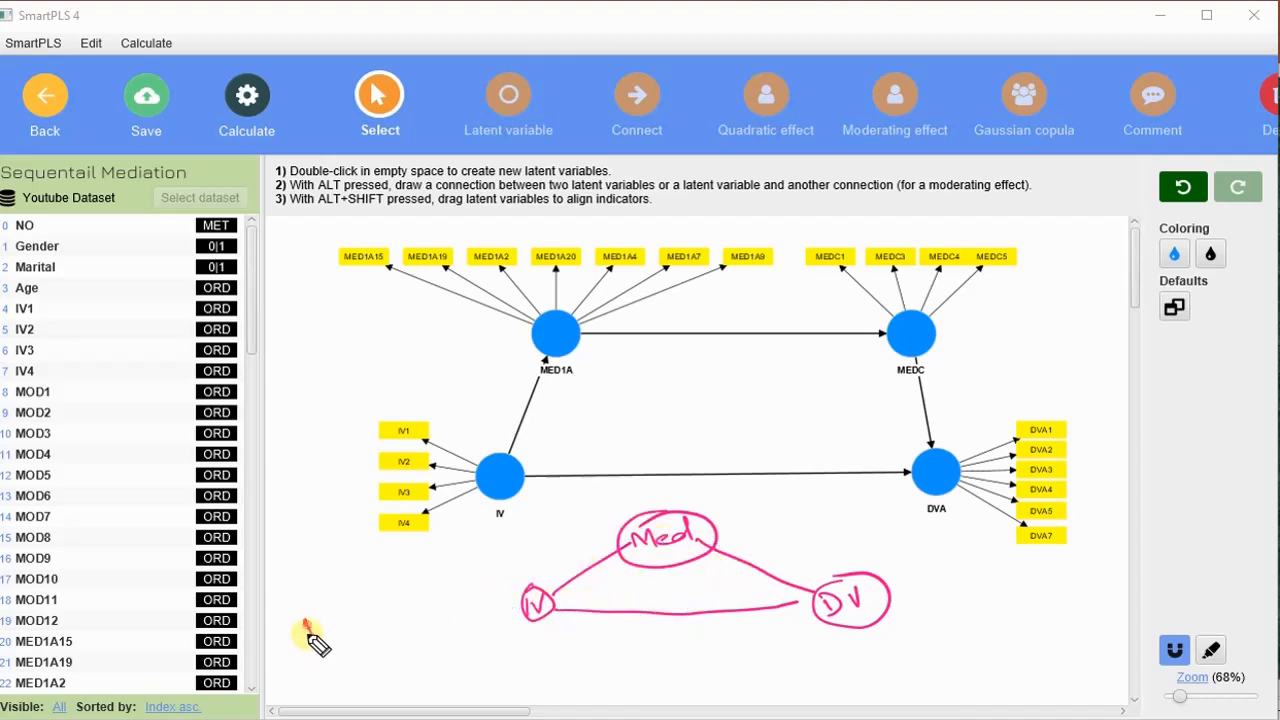
left_click_drag(309, 630, 401, 579)
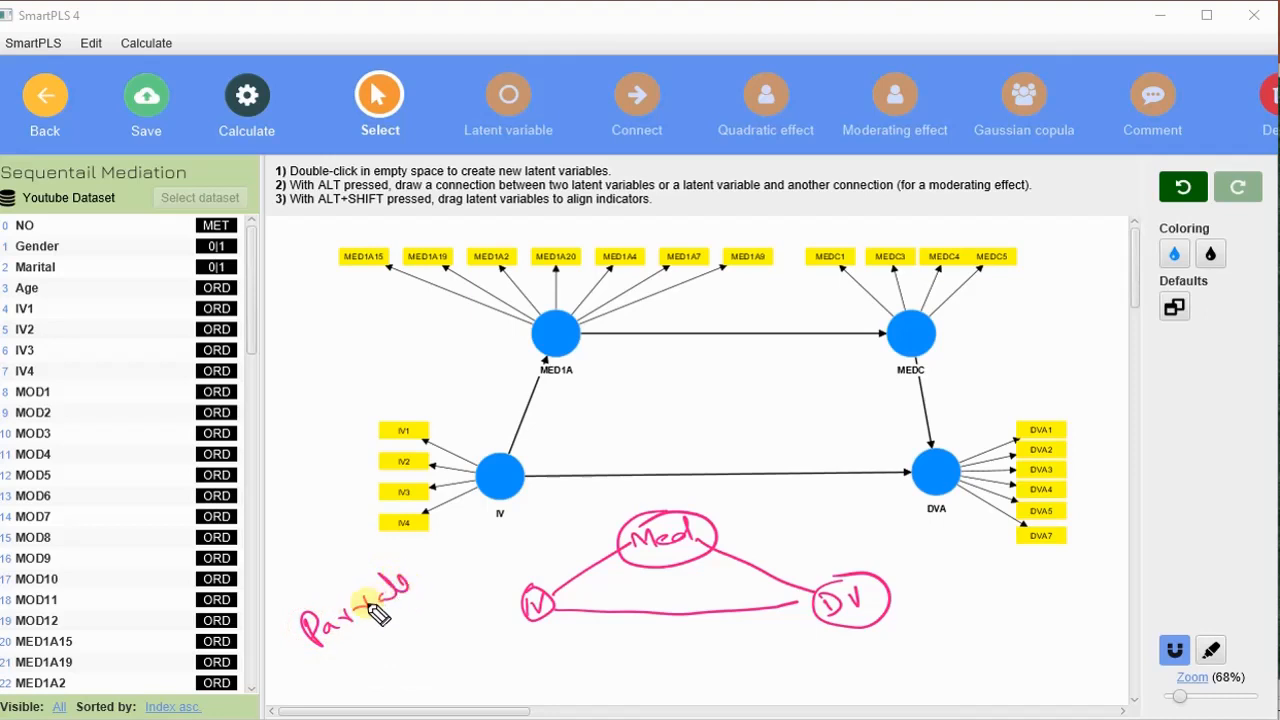
left_click_drag(300, 643, 346, 617)
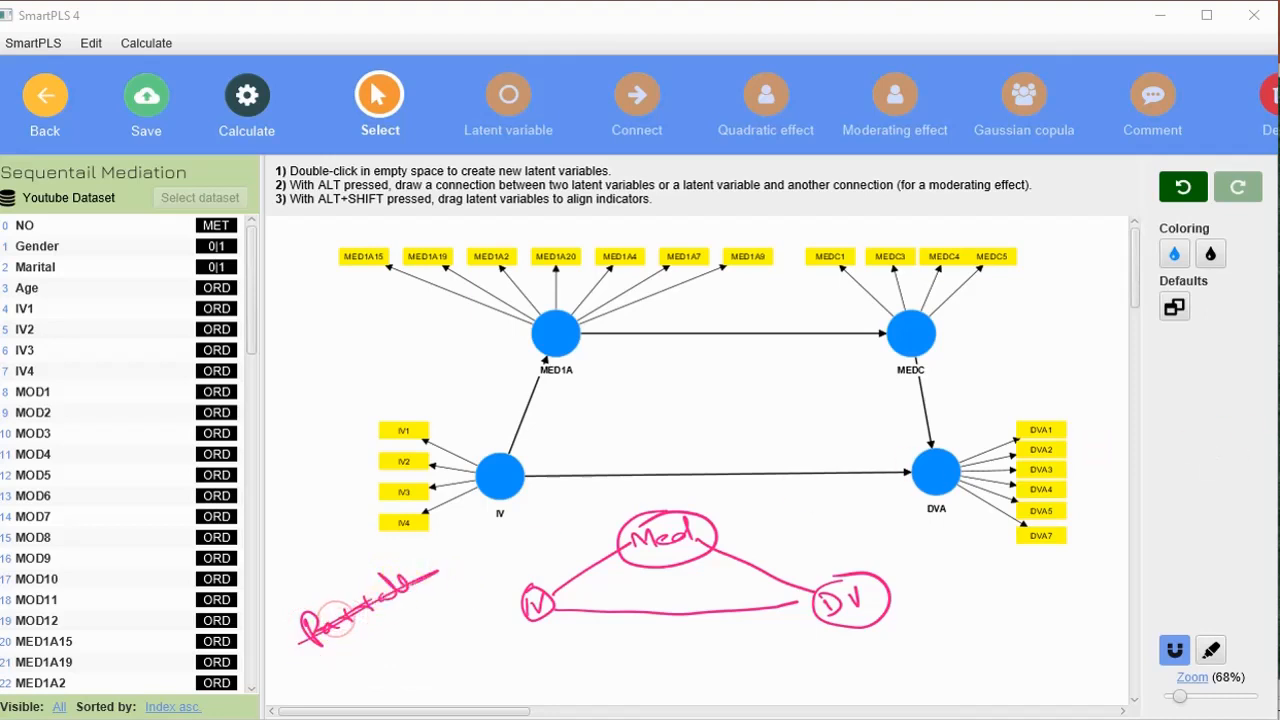
left_click(1262, 384)
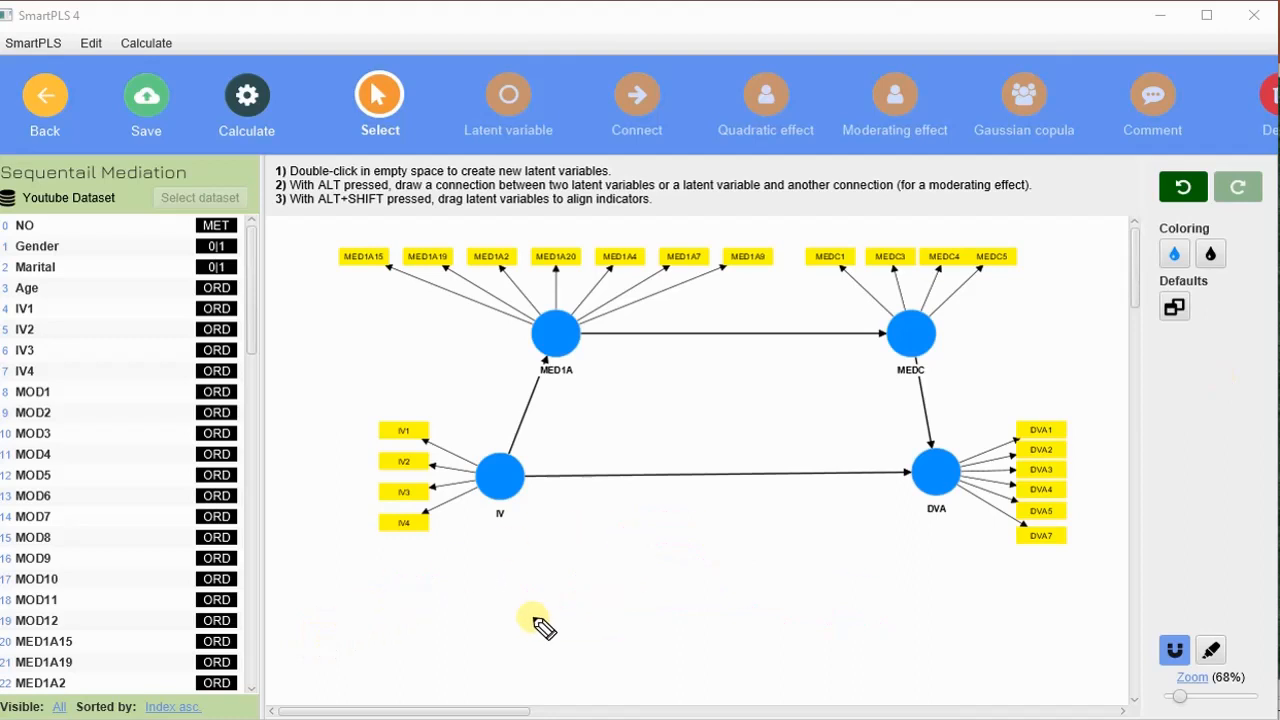
mouse_move(512, 598)
left_mouse_down()
mouse_move(513, 622)
mouse_move(533, 598)
left_mouse_up()
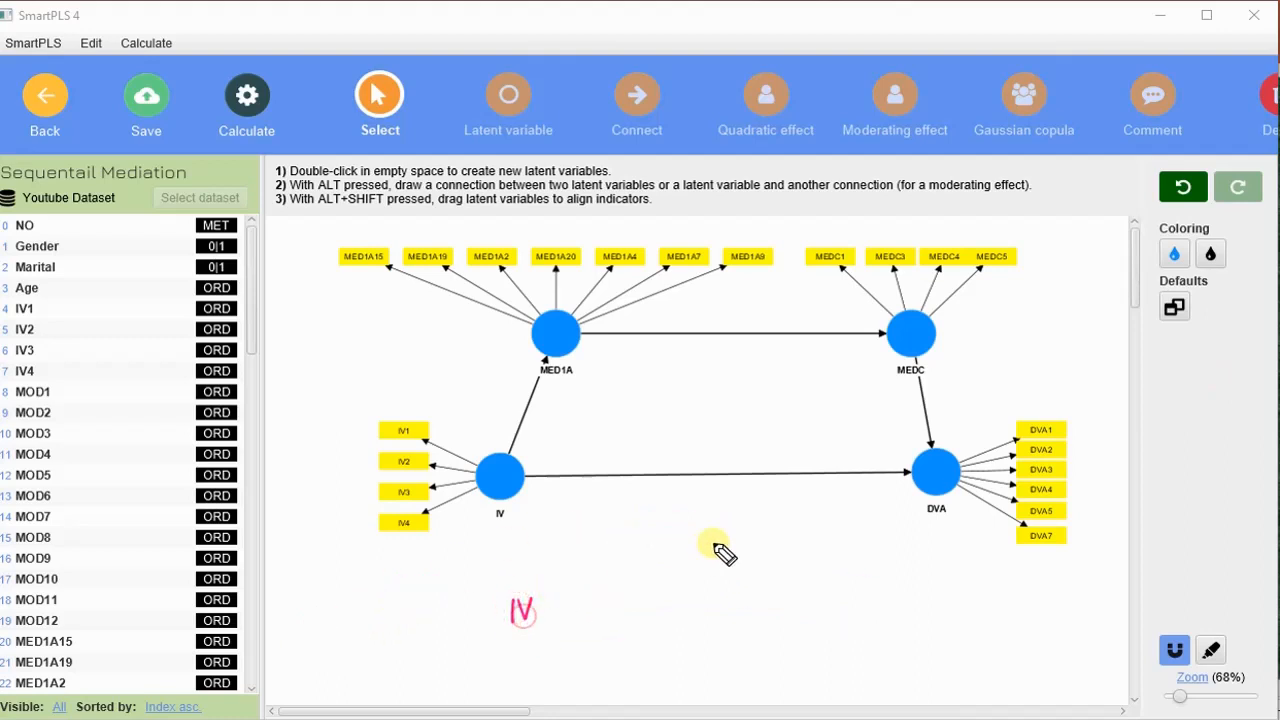
left_click_drag(687, 566, 731, 561)
mouse_move(812, 586)
left_mouse_down()
mouse_move(814, 606)
mouse_move(858, 584)
left_mouse_up()
mouse_move(540, 603)
left_mouse_down()
mouse_move(634, 567)
mouse_move(631, 577)
left_mouse_up()
left_click_drag(746, 551, 801, 597)
left_click_drag(797, 579, 784, 595)
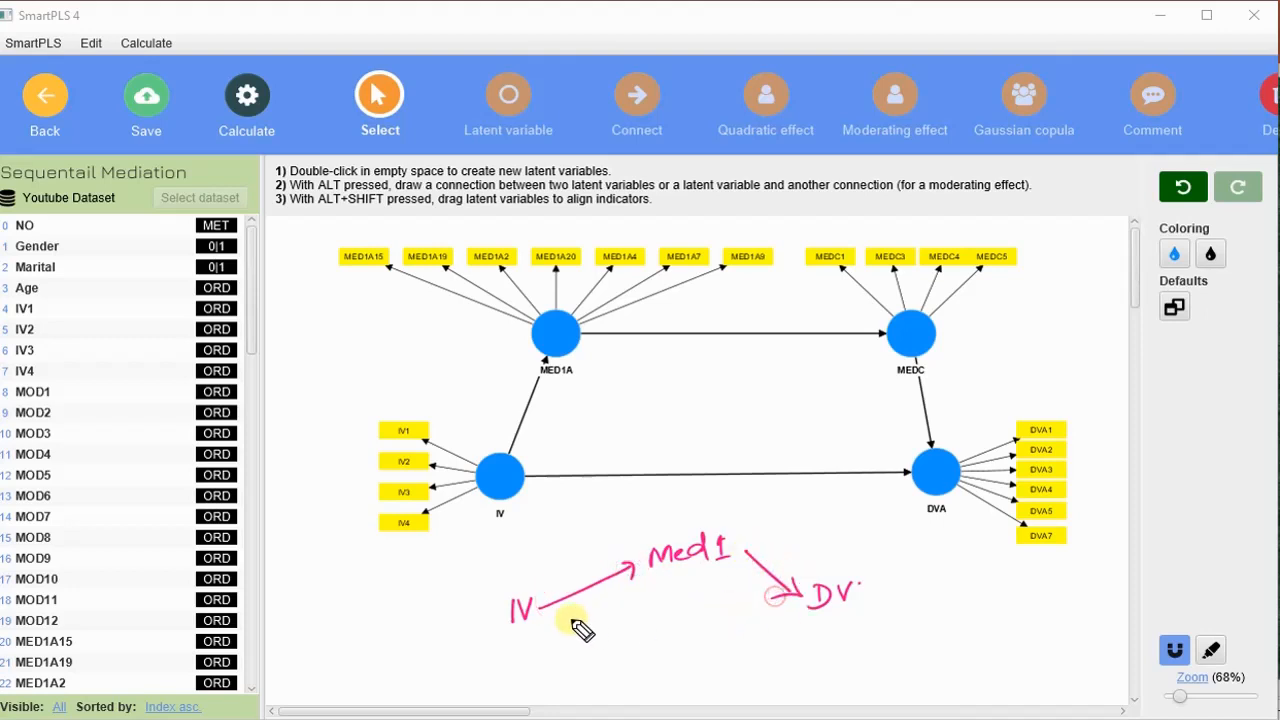
left_click_drag(562, 621, 770, 606)
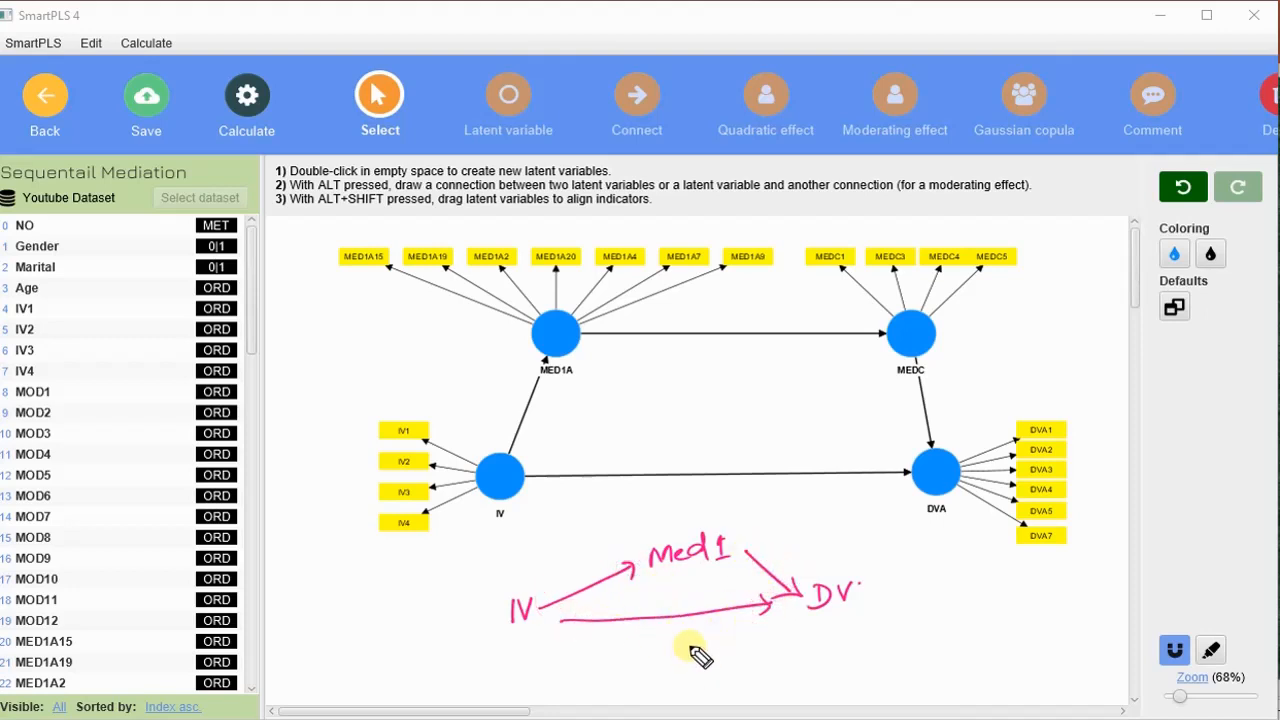
left_click_drag(690, 665, 740, 654)
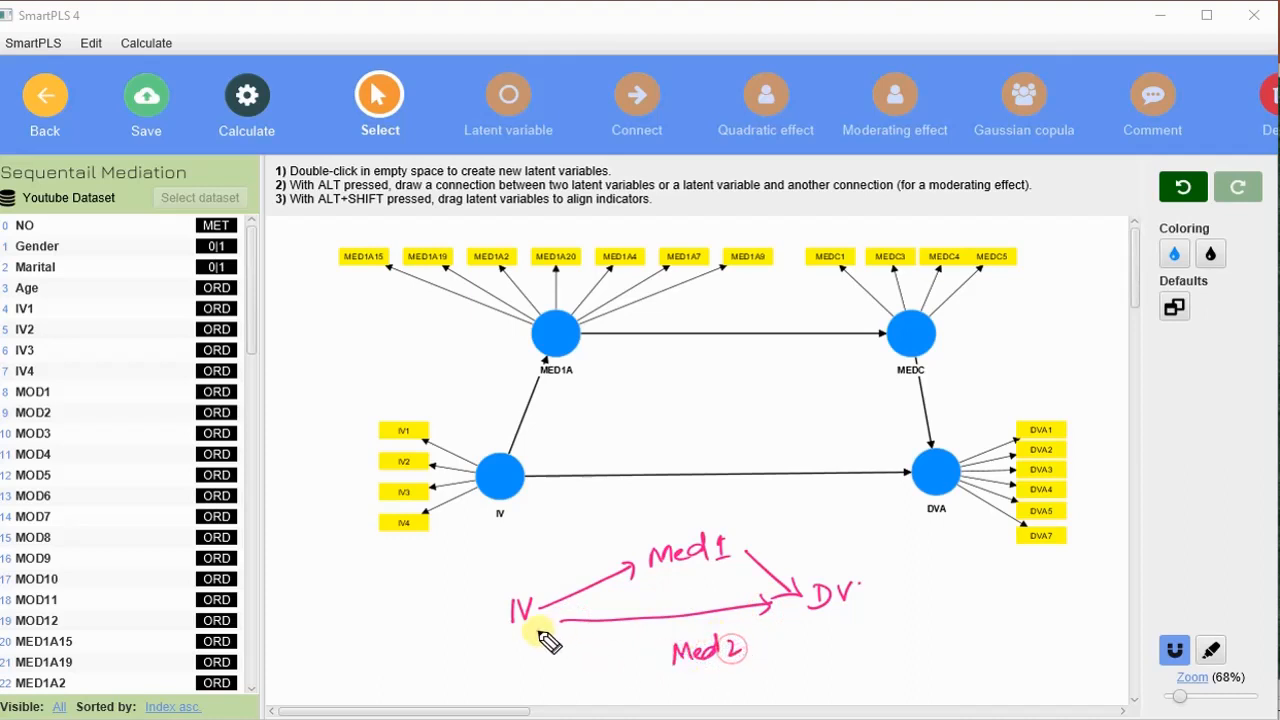
left_click_drag(537, 631, 672, 664)
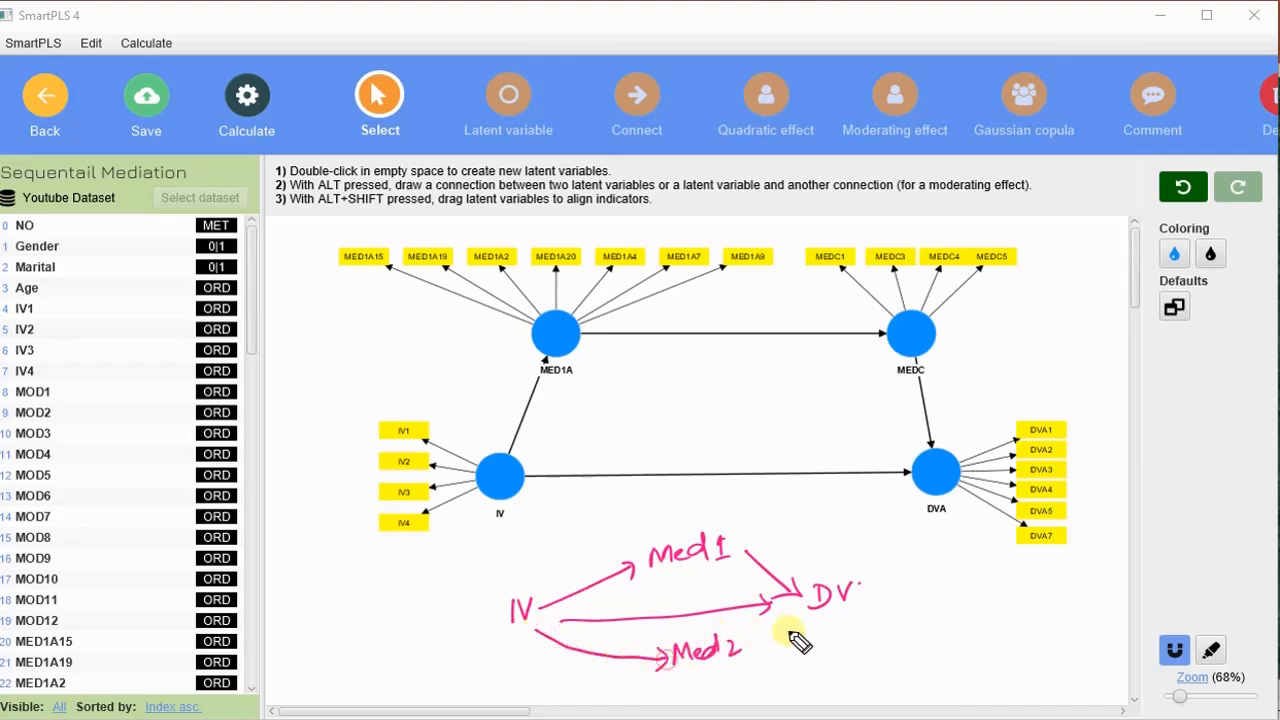
left_click_drag(776, 650, 826, 628)
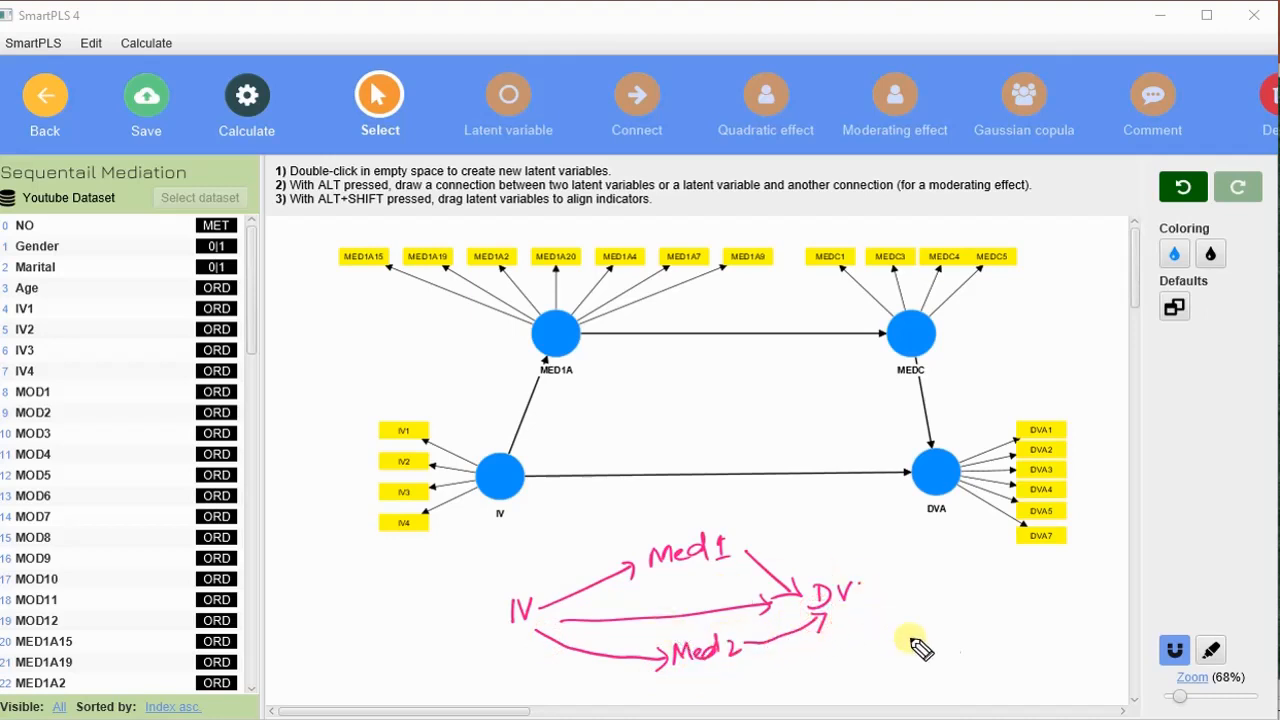
mouse_move(945, 597)
left_mouse_down()
mouse_move(949, 628)
mouse_move(997, 610)
left_mouse_up()
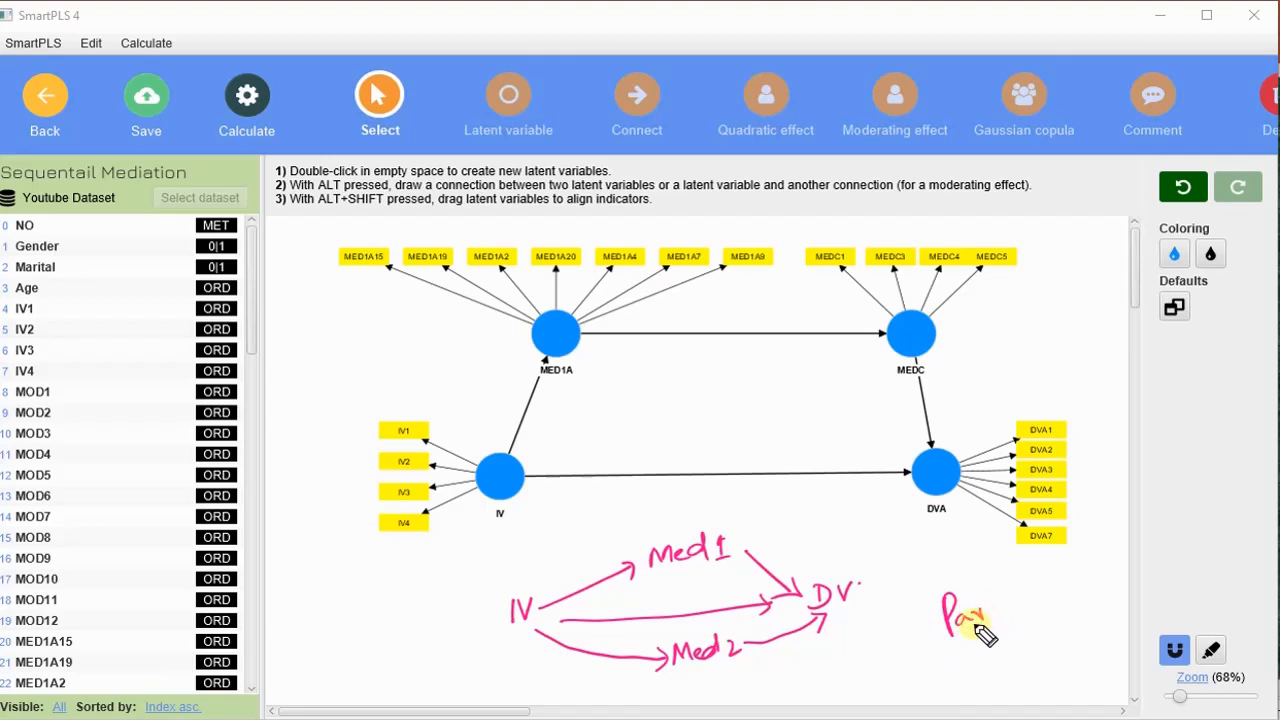
mouse_move(946, 651)
left_mouse_down()
mouse_move(999, 630)
mouse_move(1006, 594)
mouse_move(1024, 598)
left_mouse_up()
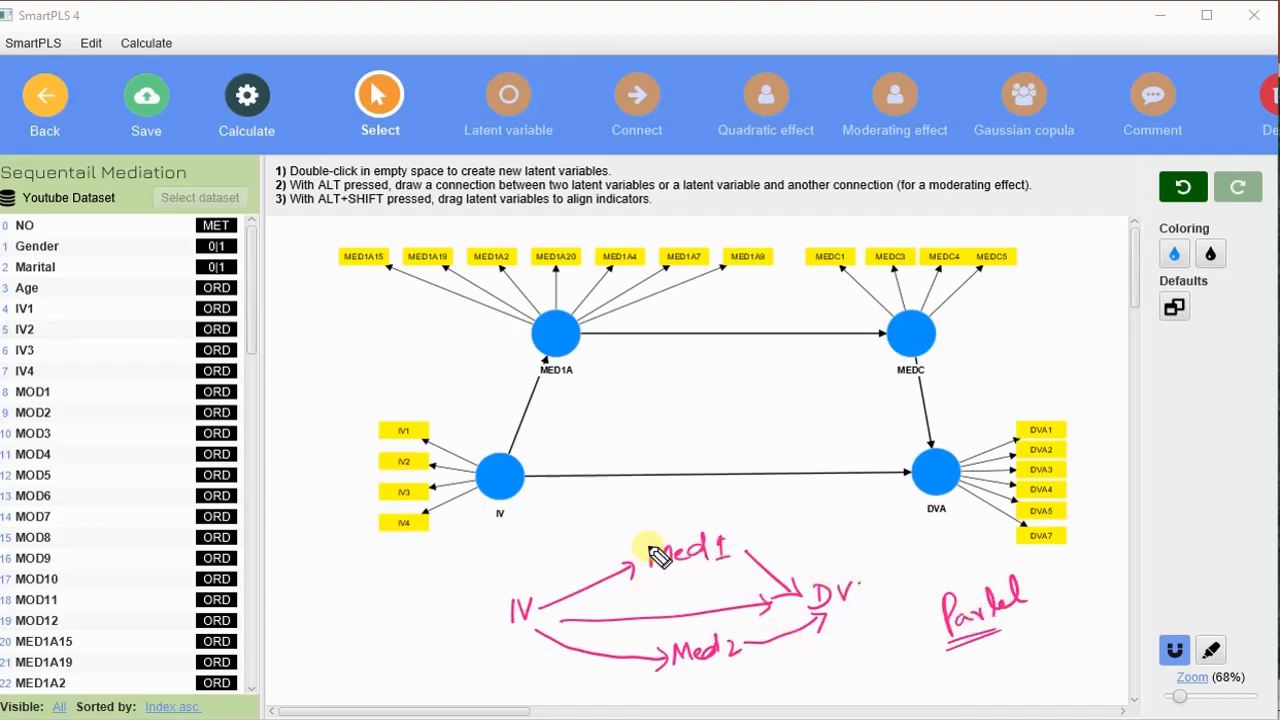
mouse_move(642, 547)
left_mouse_down()
mouse_move(742, 557)
mouse_move(645, 587)
left_mouse_up()
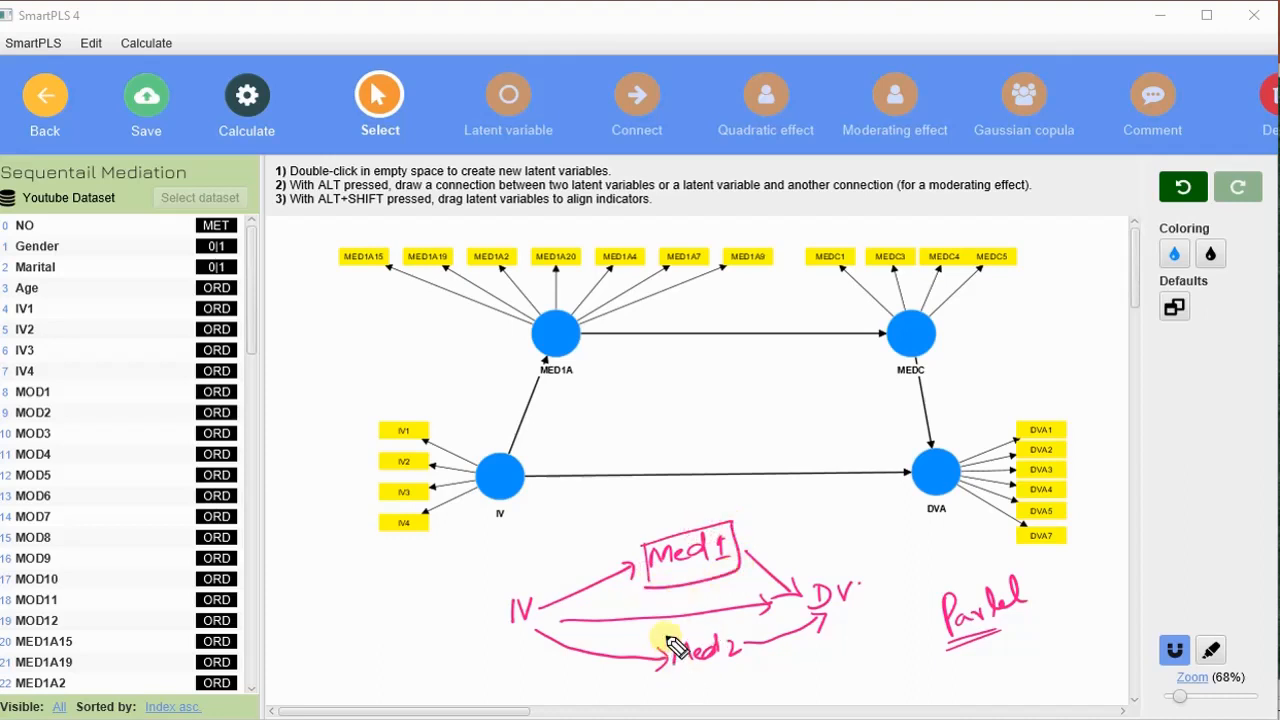
left_click_drag(669, 640, 674, 673)
mouse_move(669, 639)
left_mouse_down()
mouse_move(687, 634)
mouse_move(752, 668)
mouse_move(676, 684)
left_mouse_up()
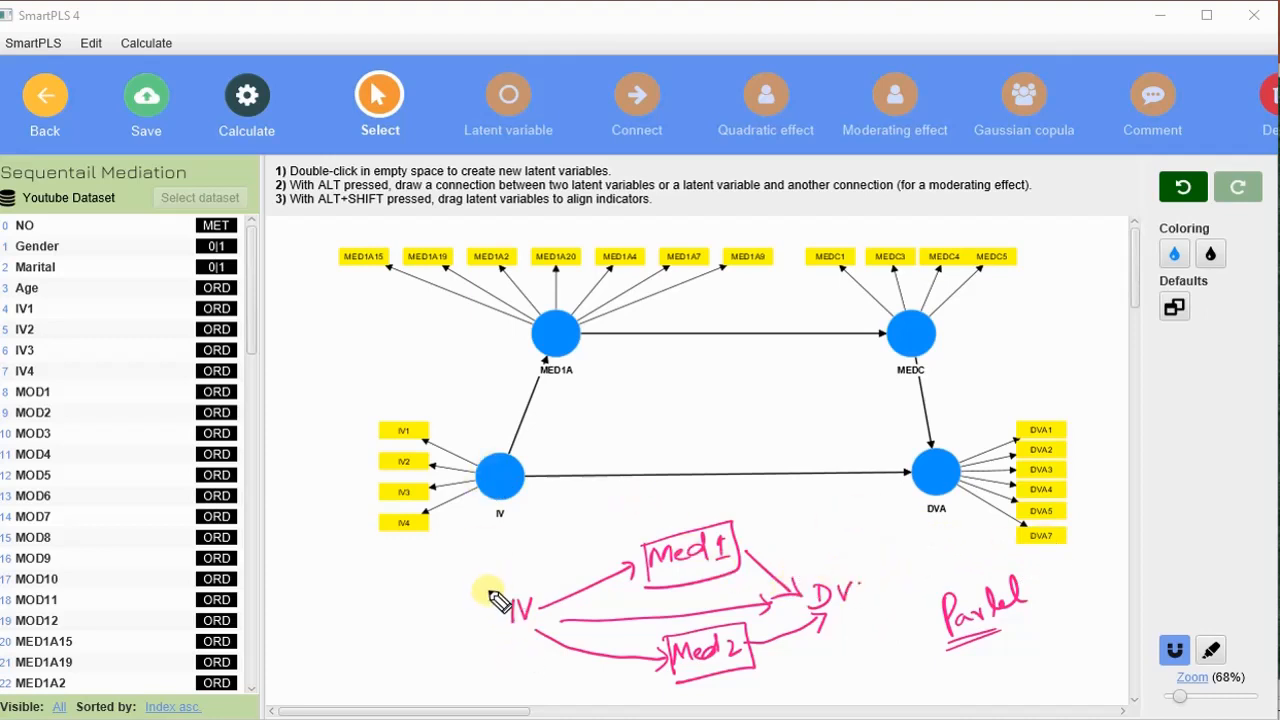
mouse_move(486, 600)
left_mouse_down()
mouse_move(489, 639)
mouse_move(556, 579)
mouse_move(488, 641)
left_mouse_up()
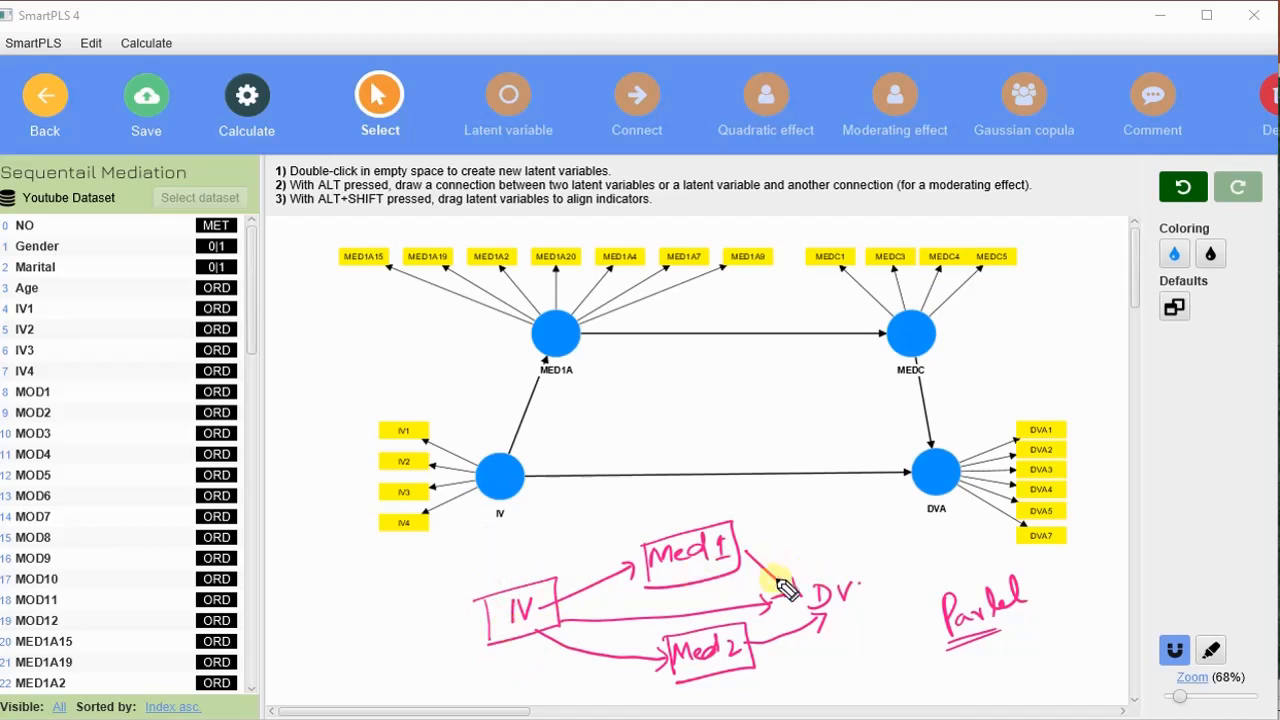
mouse_move(805, 570)
left_mouse_down()
mouse_move(808, 611)
mouse_move(847, 556)
mouse_move(807, 617)
left_mouse_up()
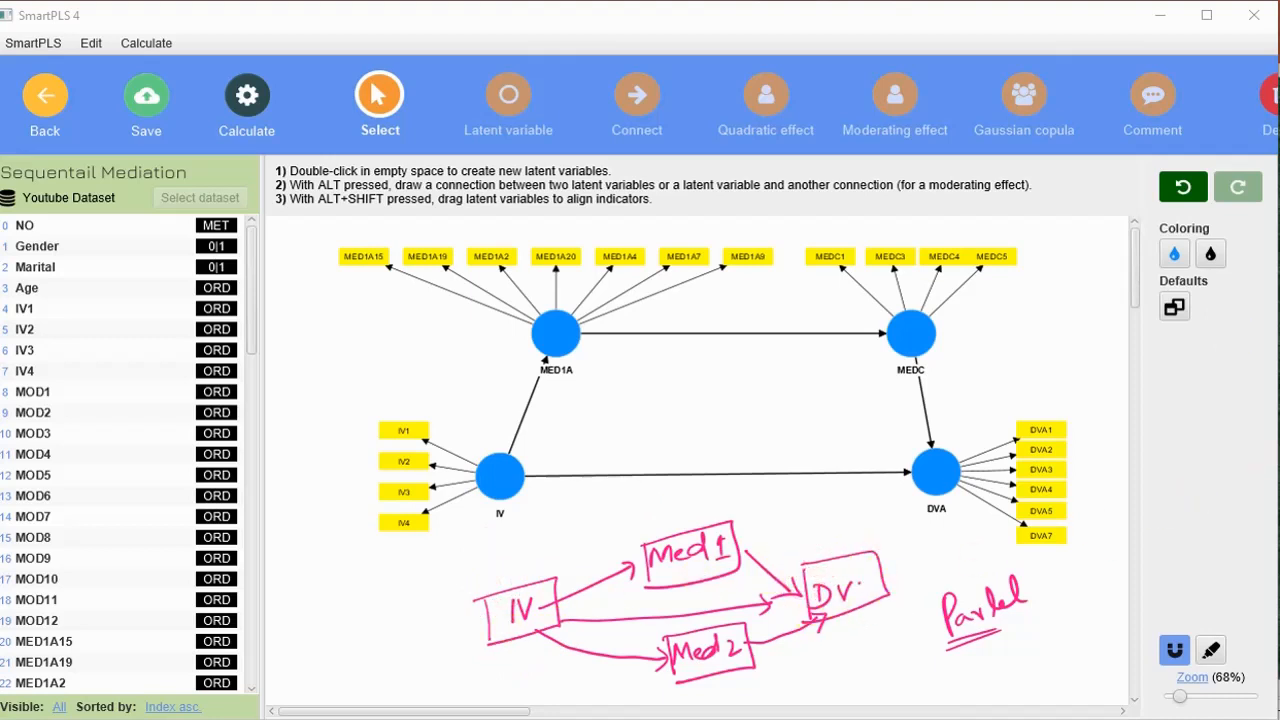
key("Delete")
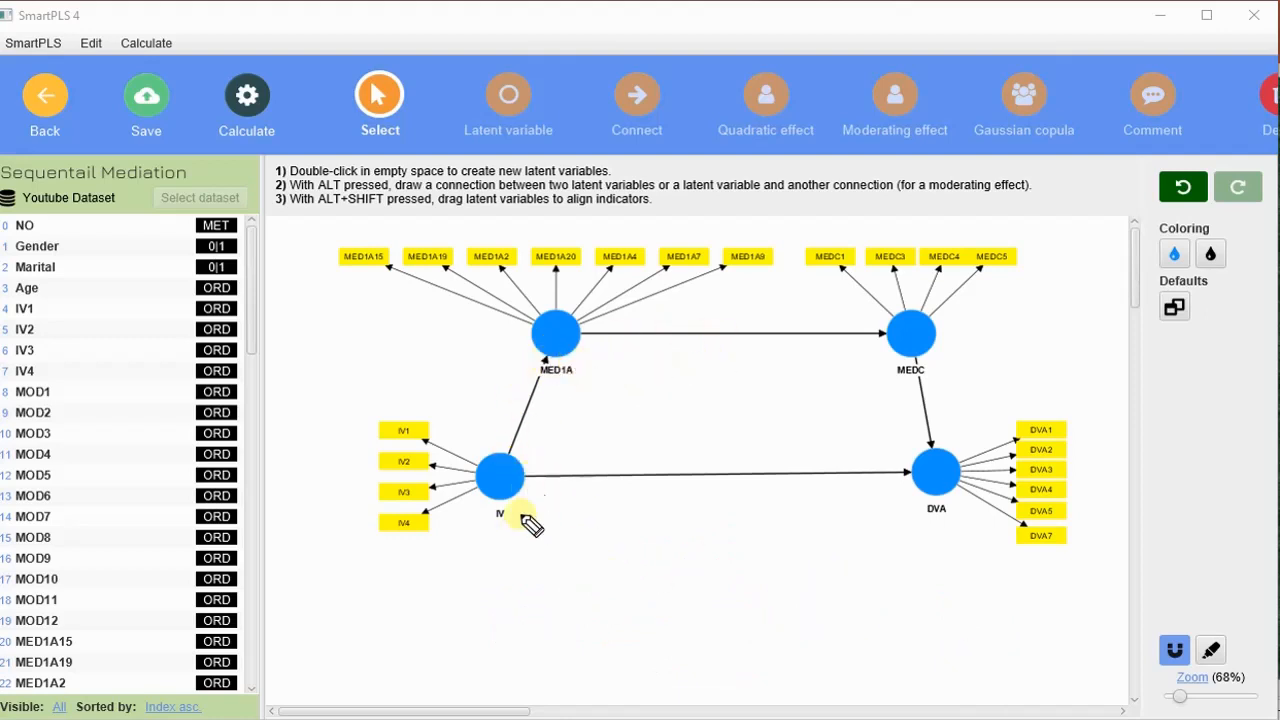
mouse_move(505, 512)
left_mouse_down()
mouse_move(529, 514)
mouse_move(518, 501)
left_mouse_up()
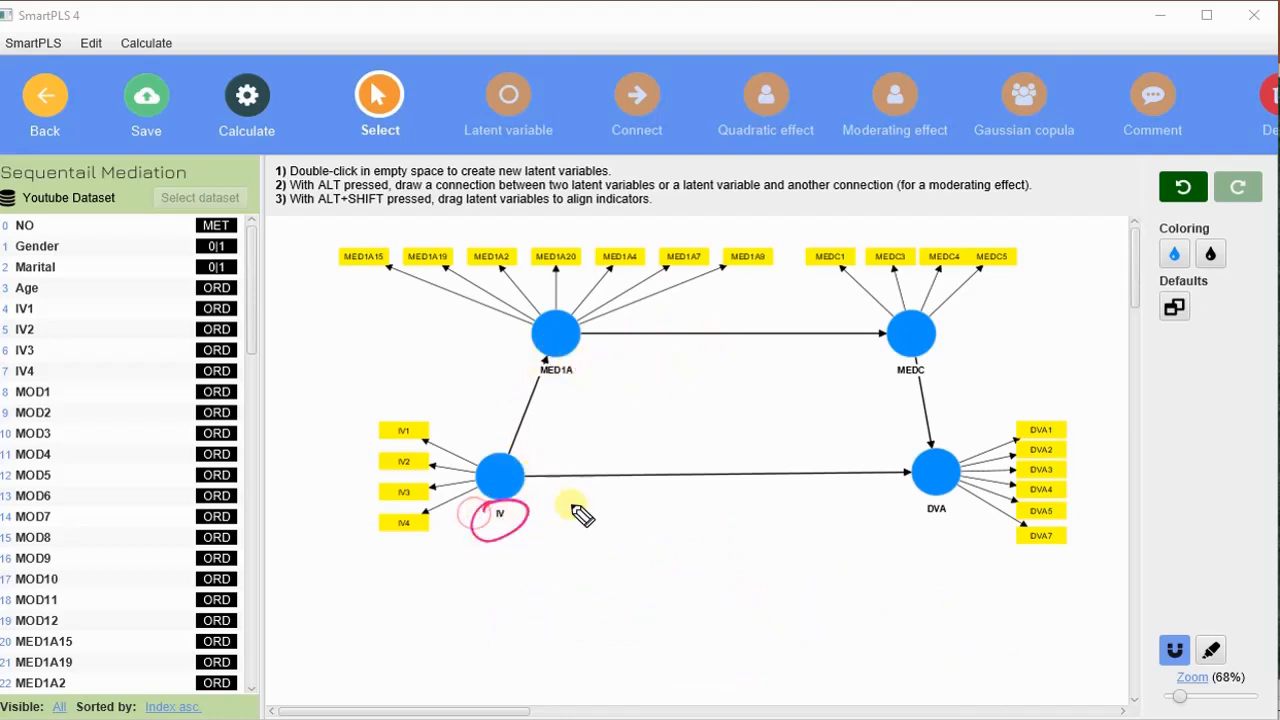
mouse_move(948, 507)
left_mouse_down()
mouse_move(971, 523)
mouse_move(943, 503)
left_mouse_up()
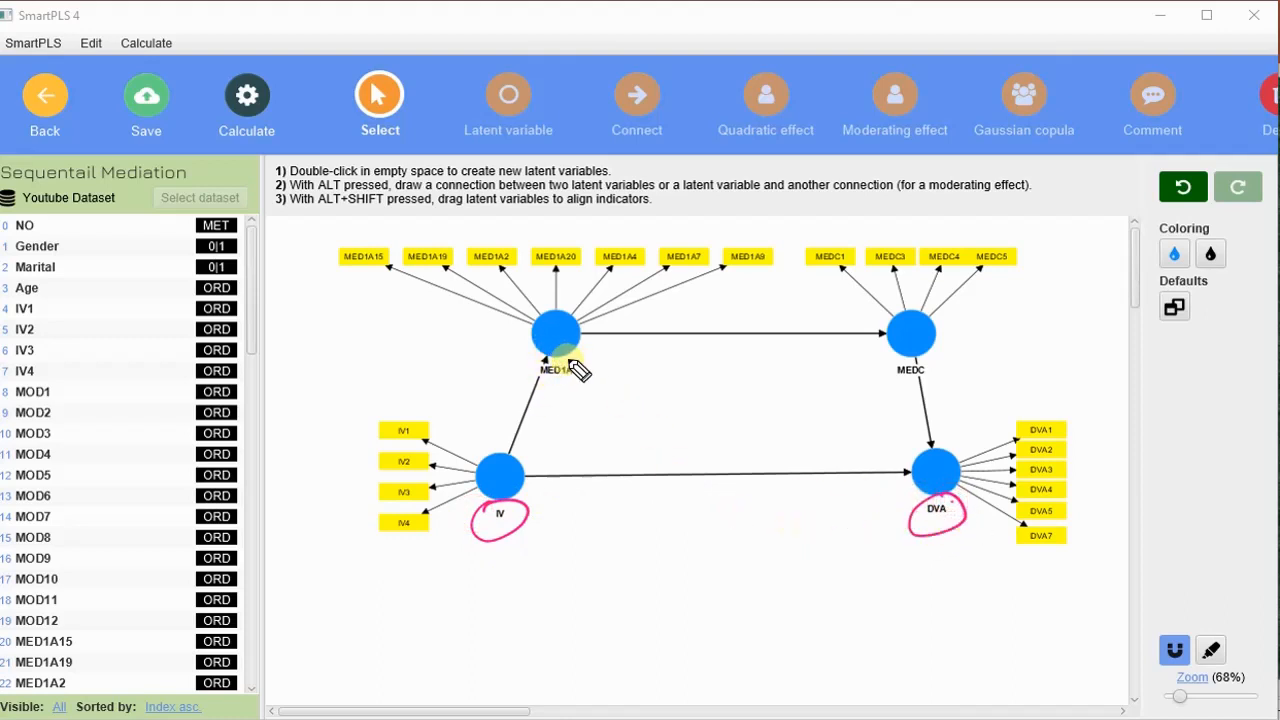
mouse_move(578, 370)
left_mouse_down()
mouse_move(523, 371)
mouse_move(586, 357)
left_mouse_up()
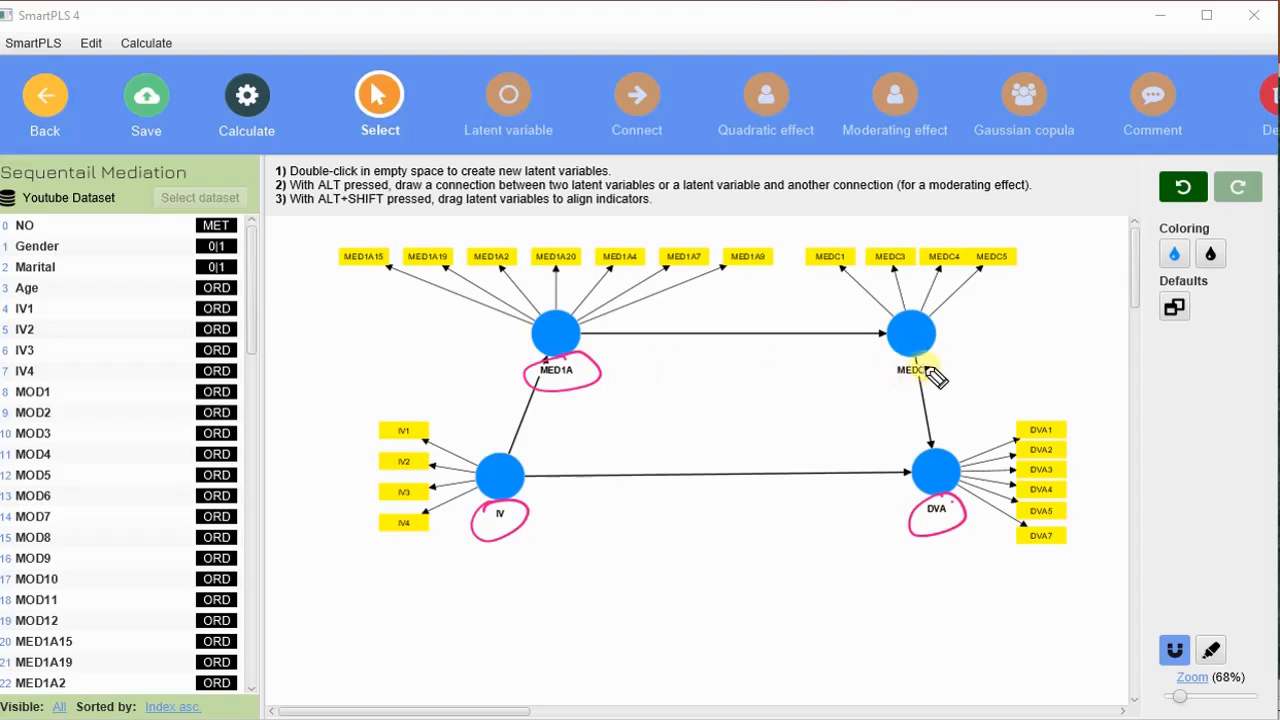
mouse_move(928, 372)
left_mouse_down()
mouse_move(945, 385)
mouse_move(880, 378)
mouse_move(912, 360)
left_mouse_up()
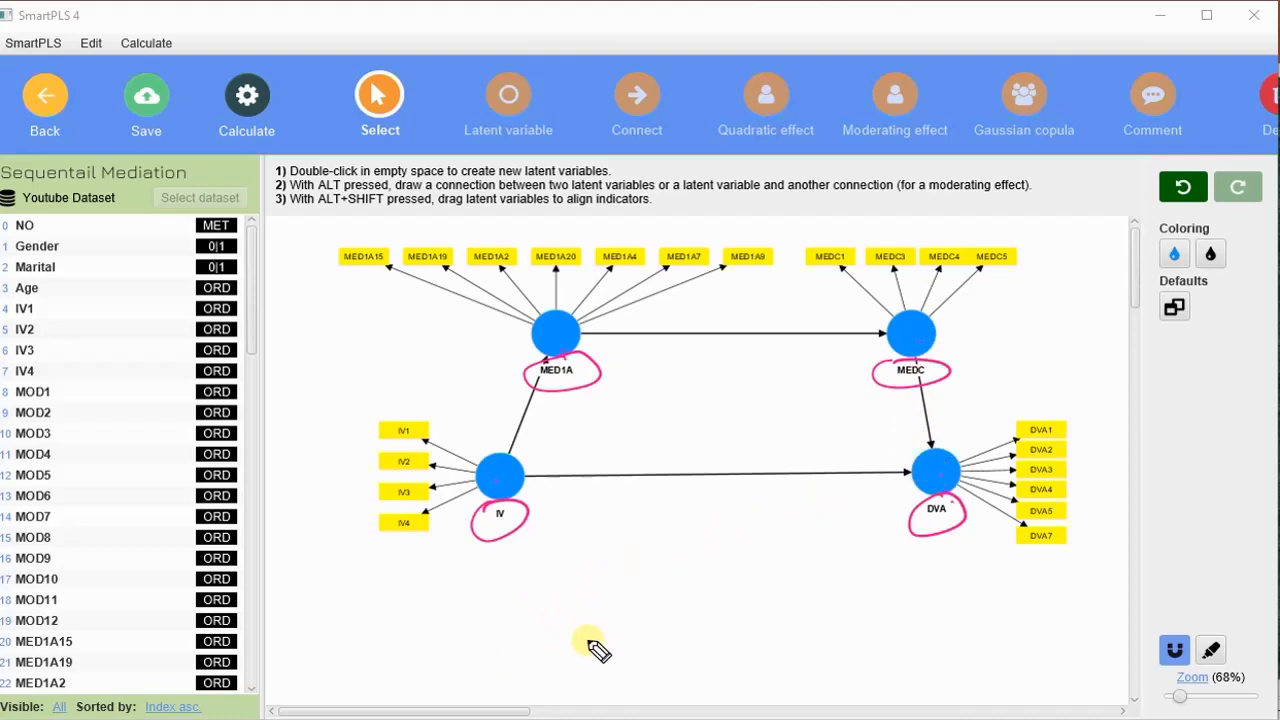
left_click_drag(598, 619, 607, 635)
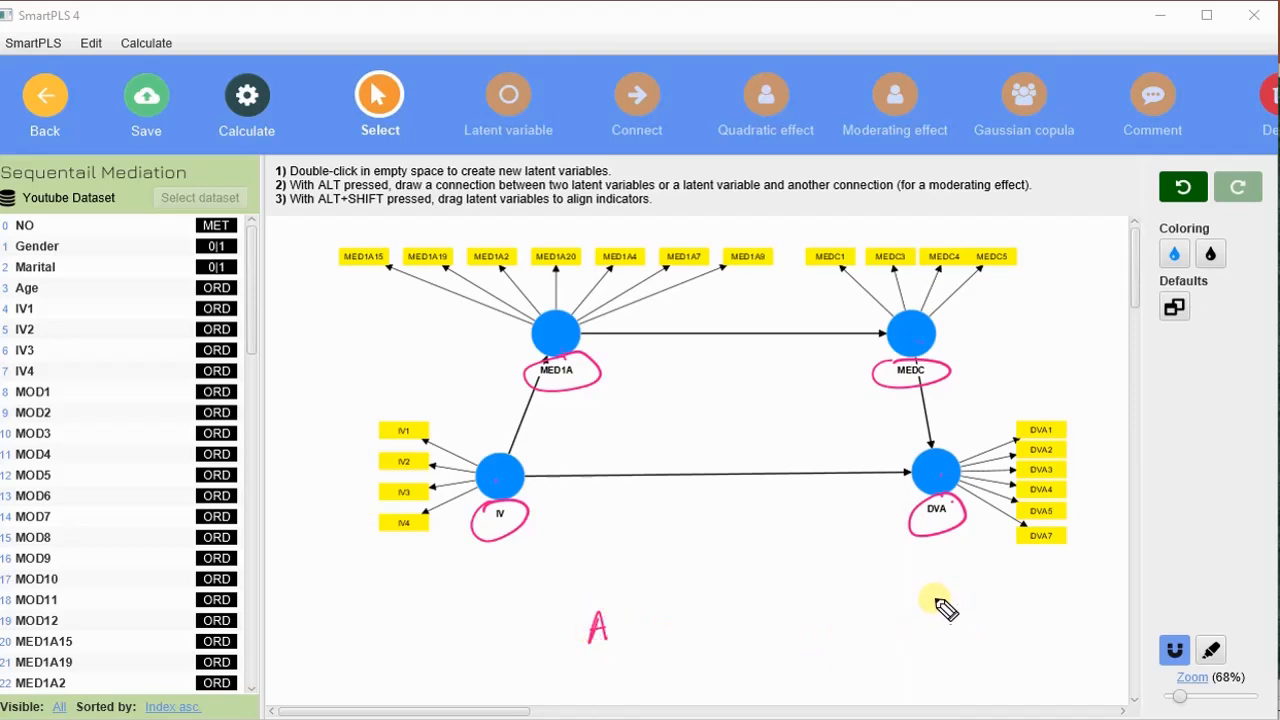
left_click_drag(938, 605, 929, 632)
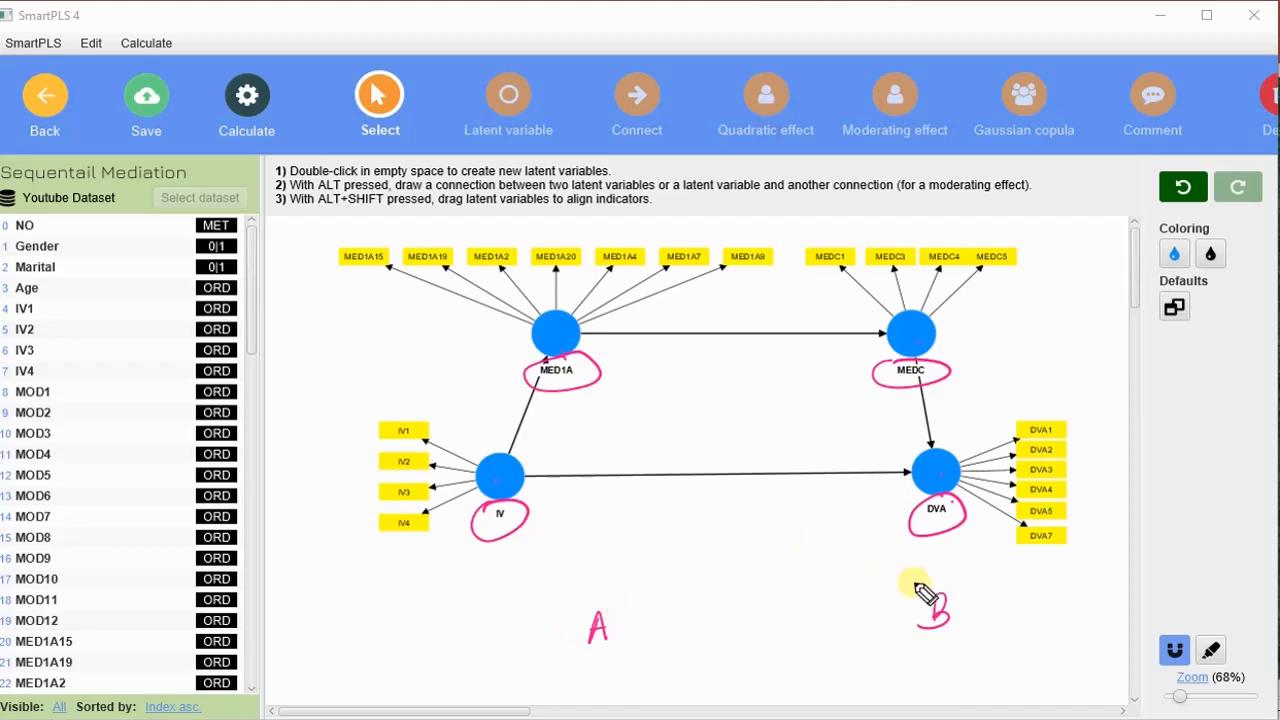
left_click_drag(620, 626, 899, 622)
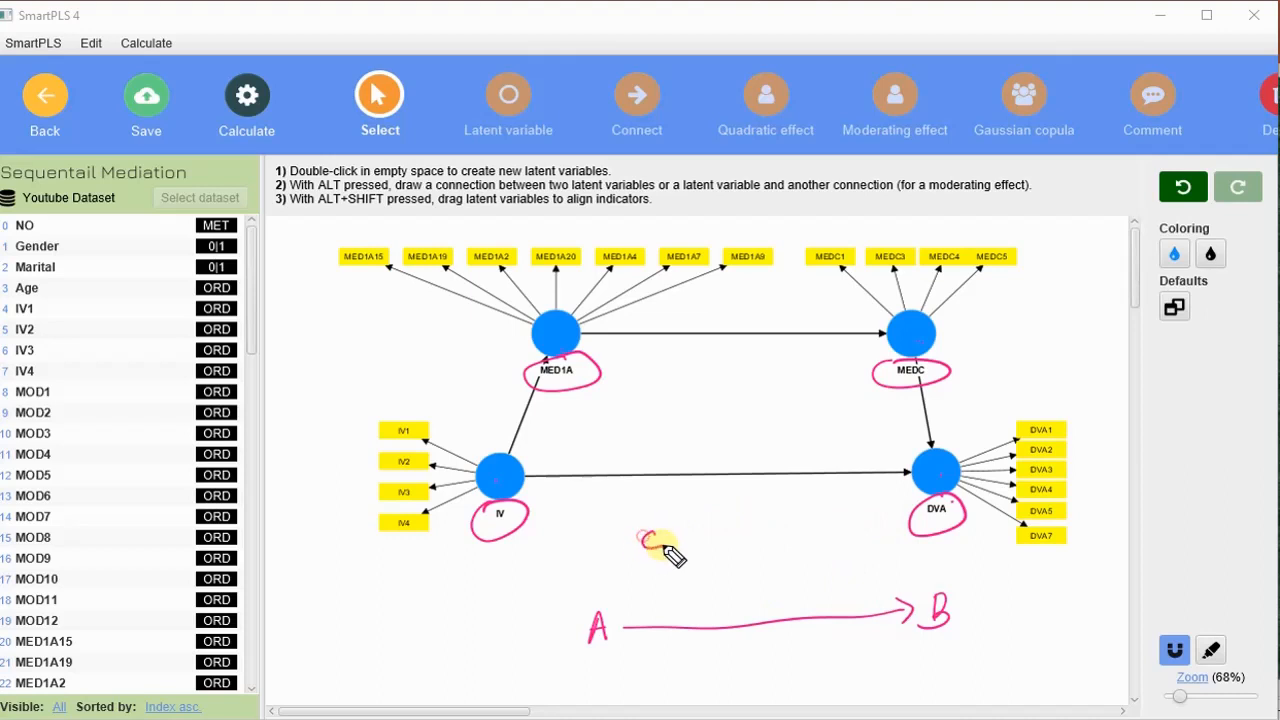
left_click_drag(661, 535, 662, 548)
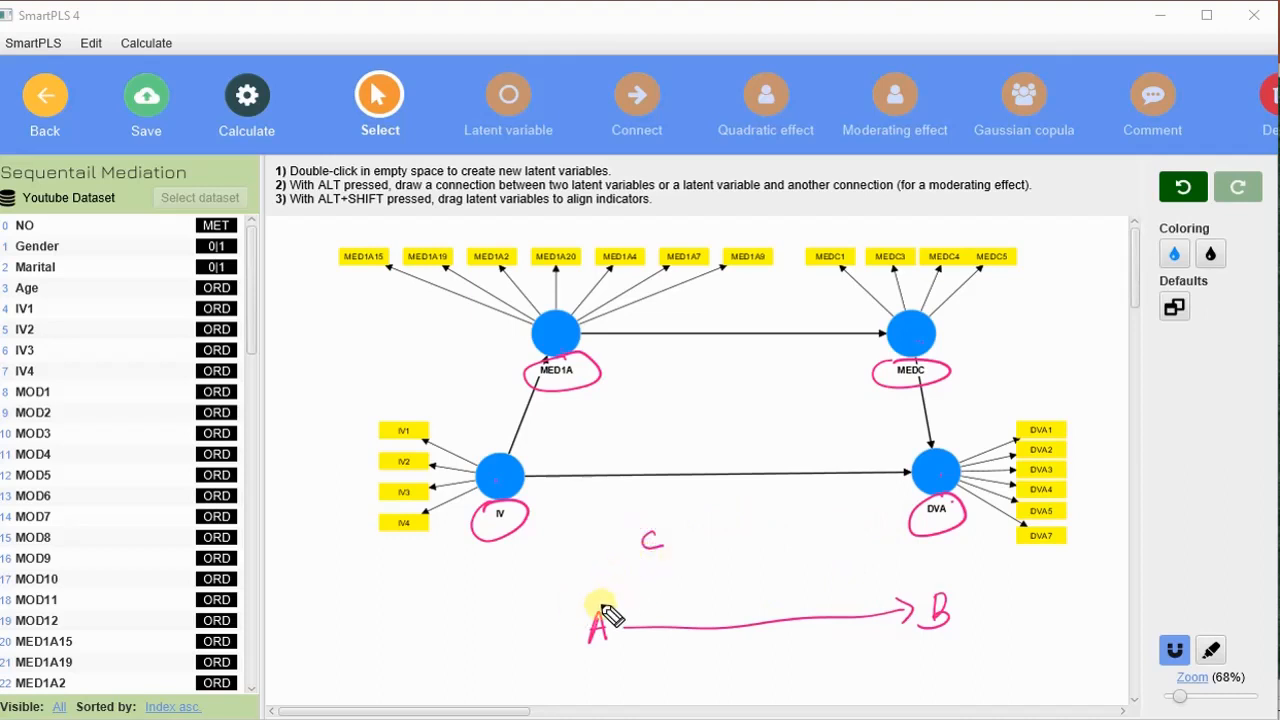
mouse_move(608, 610)
left_mouse_down()
mouse_move(640, 560)
mouse_move(668, 550)
mouse_move(915, 598)
left_mouse_up()
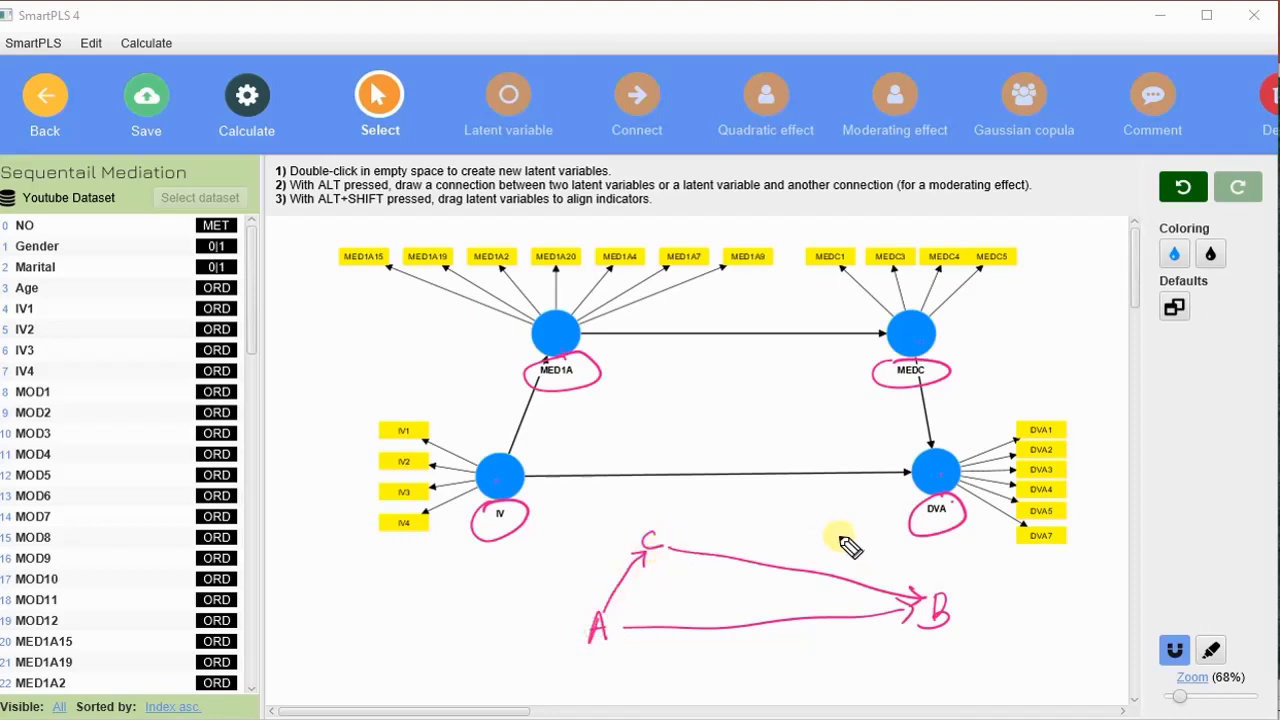
left_click_drag(843, 532, 849, 550)
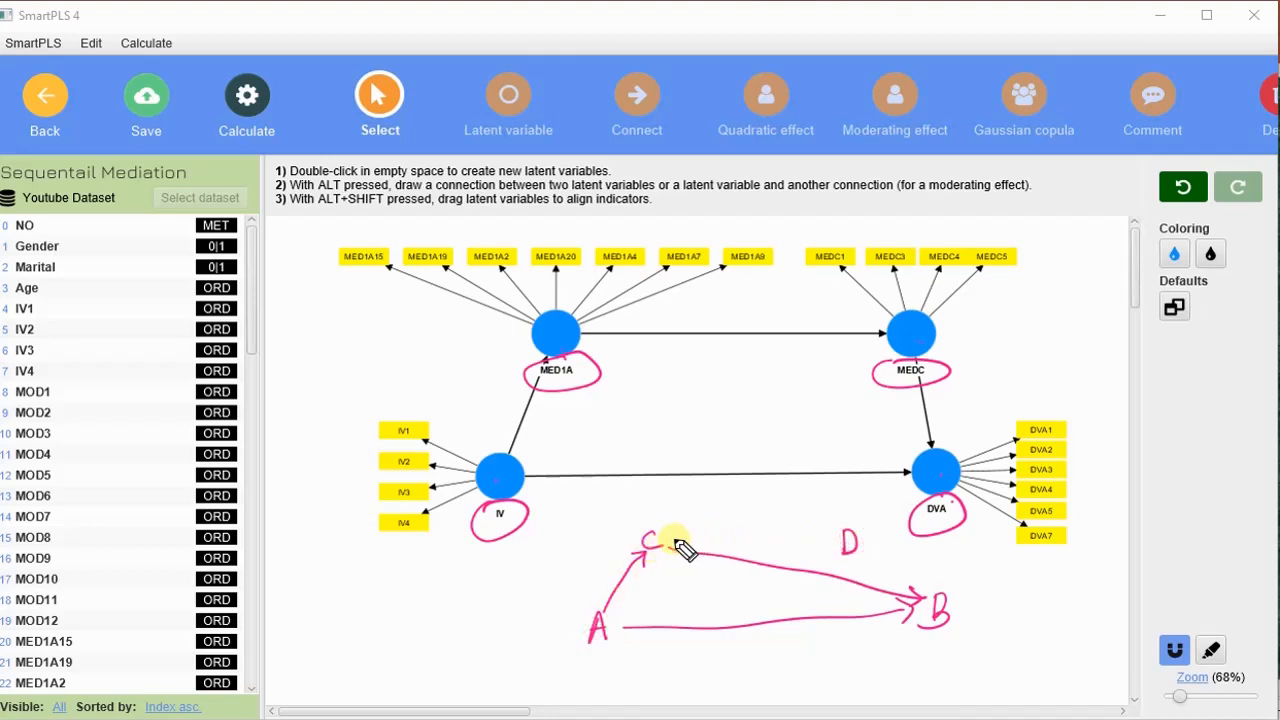
mouse_move(668, 541)
left_mouse_down()
mouse_move(805, 540)
mouse_move(913, 589)
mouse_move(914, 570)
left_mouse_up()
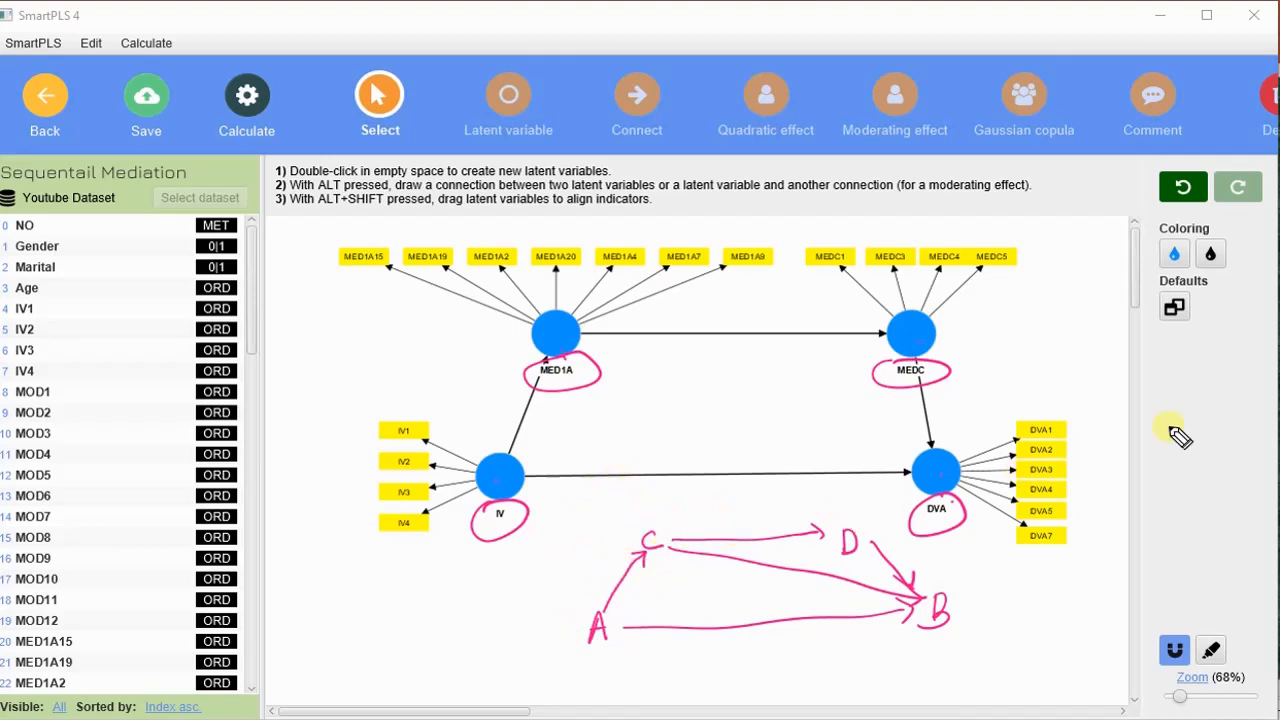
key("Escape")
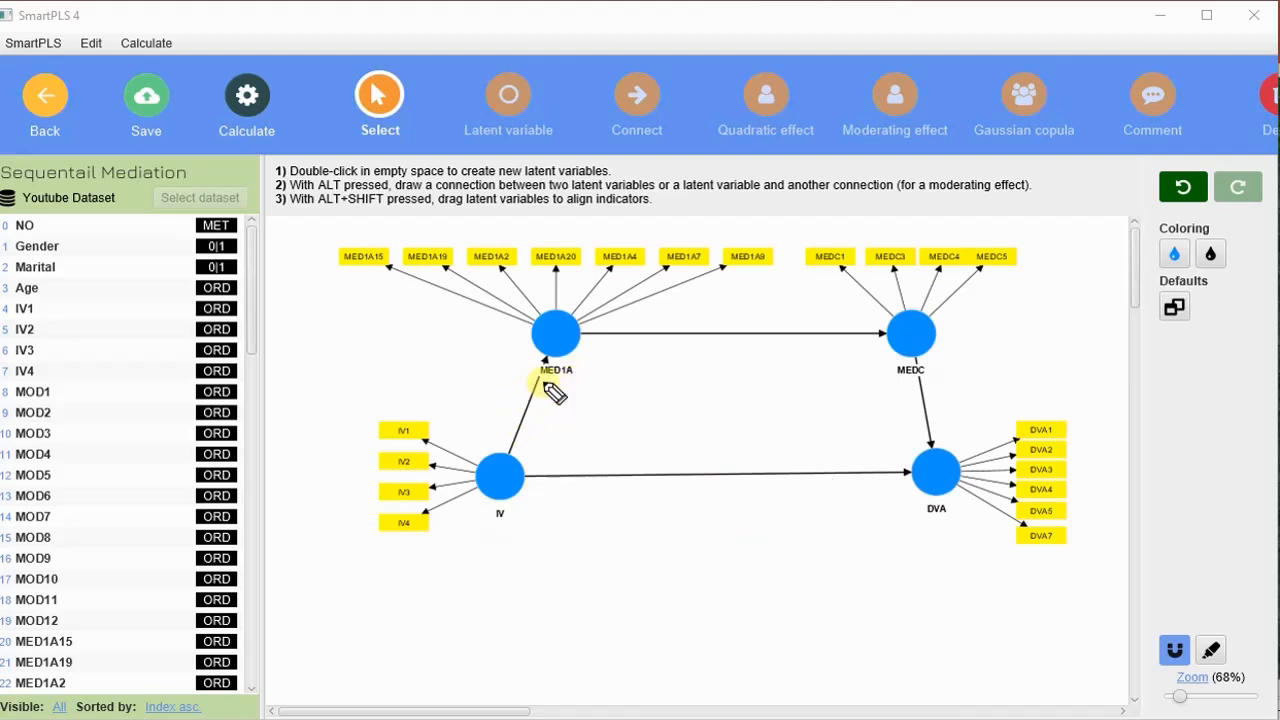
mouse_move(667, 515)
left_mouse_down()
mouse_move(726, 497)
mouse_move(683, 492)
left_mouse_up()
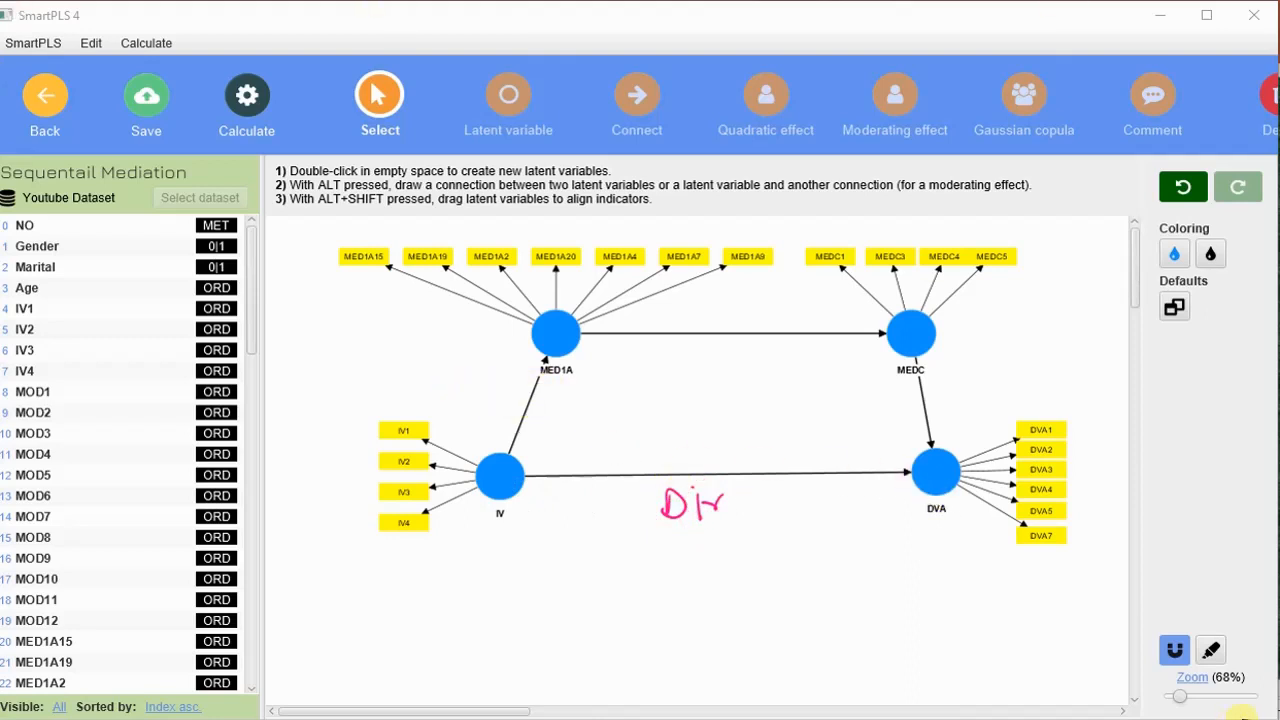
Enlarge the model view to 96% and shift it so all four constructs and their connecting paths are in view.
left_click(1224, 697)
left_click_drag(1226, 698, 1187, 697)
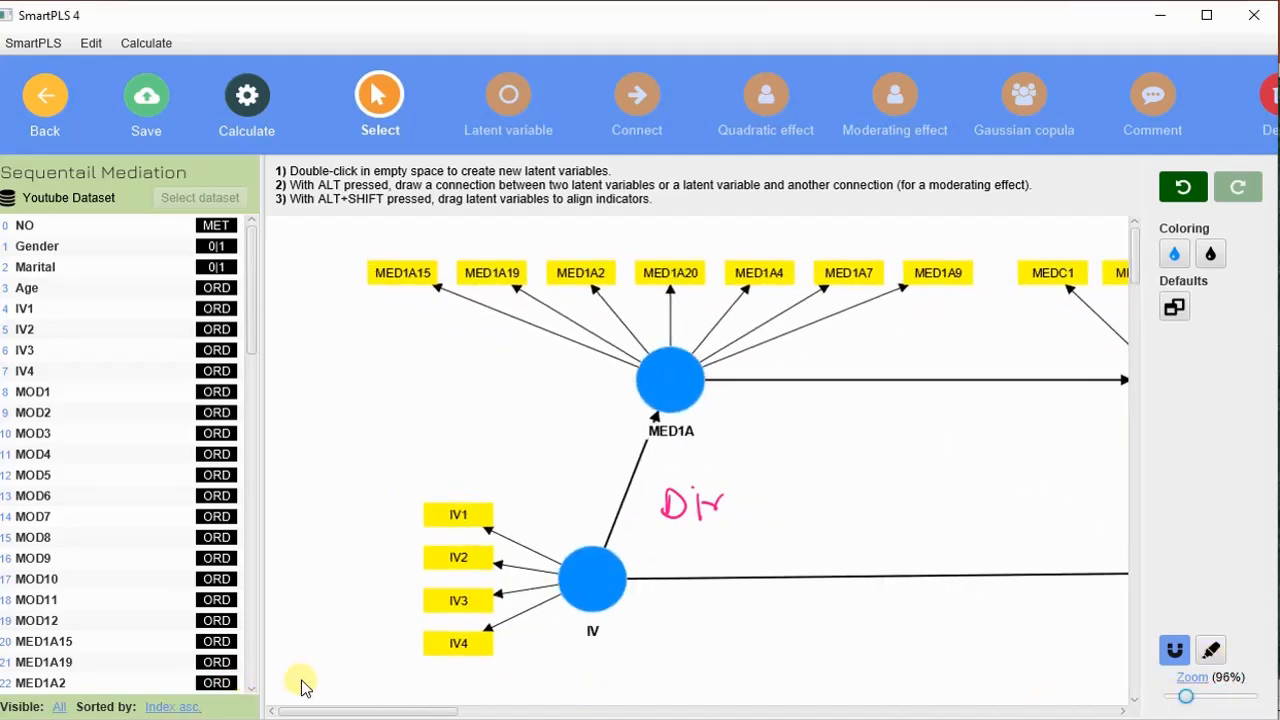
left_click_drag(360, 712, 405, 712)
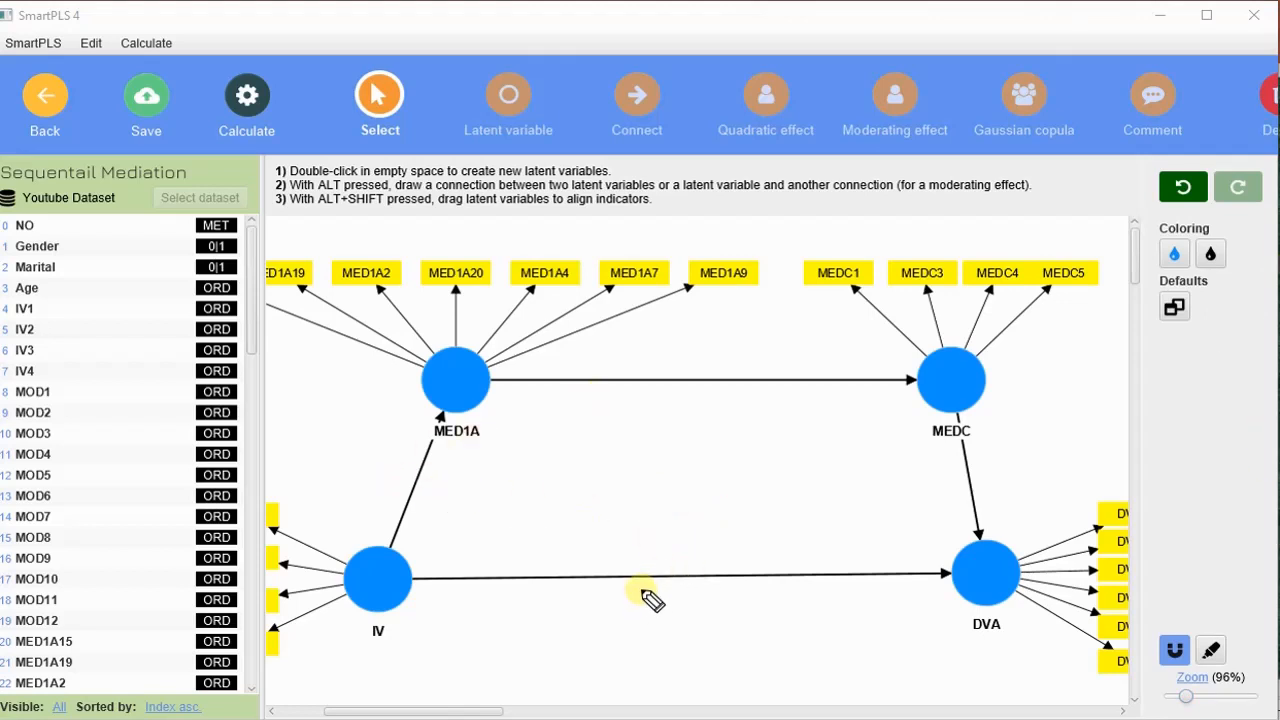
mouse_move(640, 594)
left_mouse_down()
mouse_move(691, 606)
mouse_move(688, 590)
left_mouse_up()
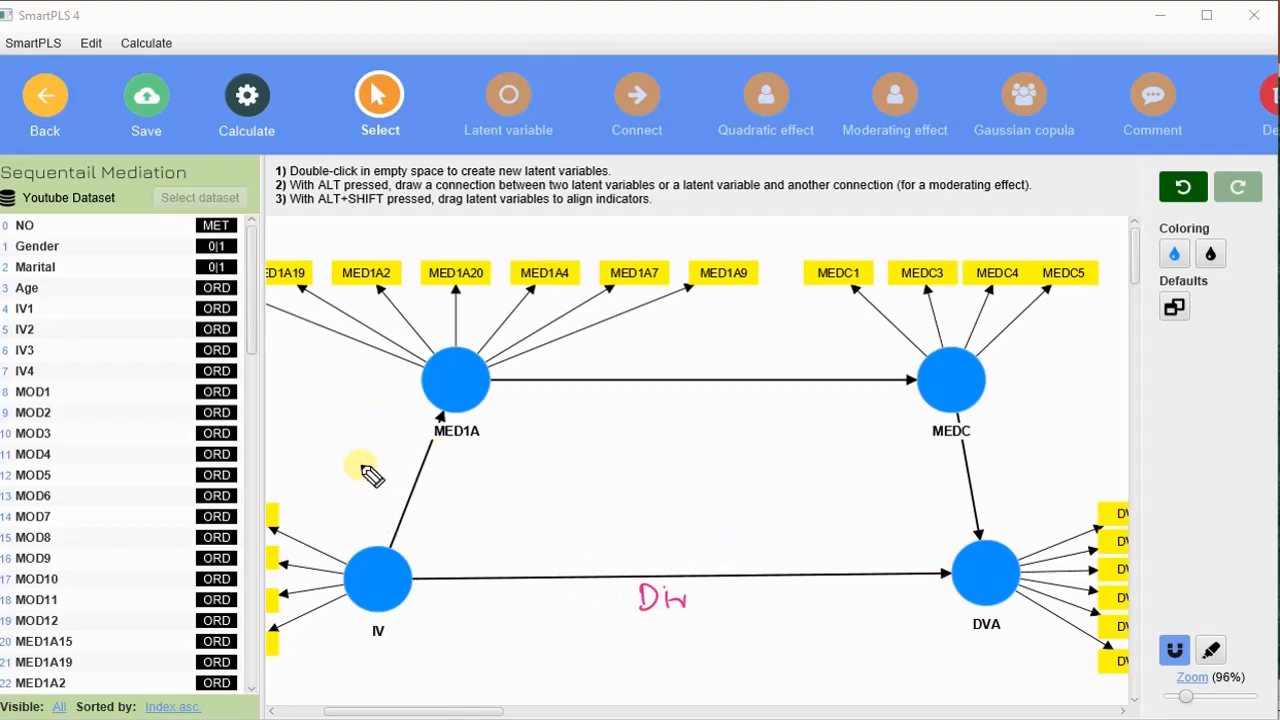
left_click_drag(370, 475, 372, 480)
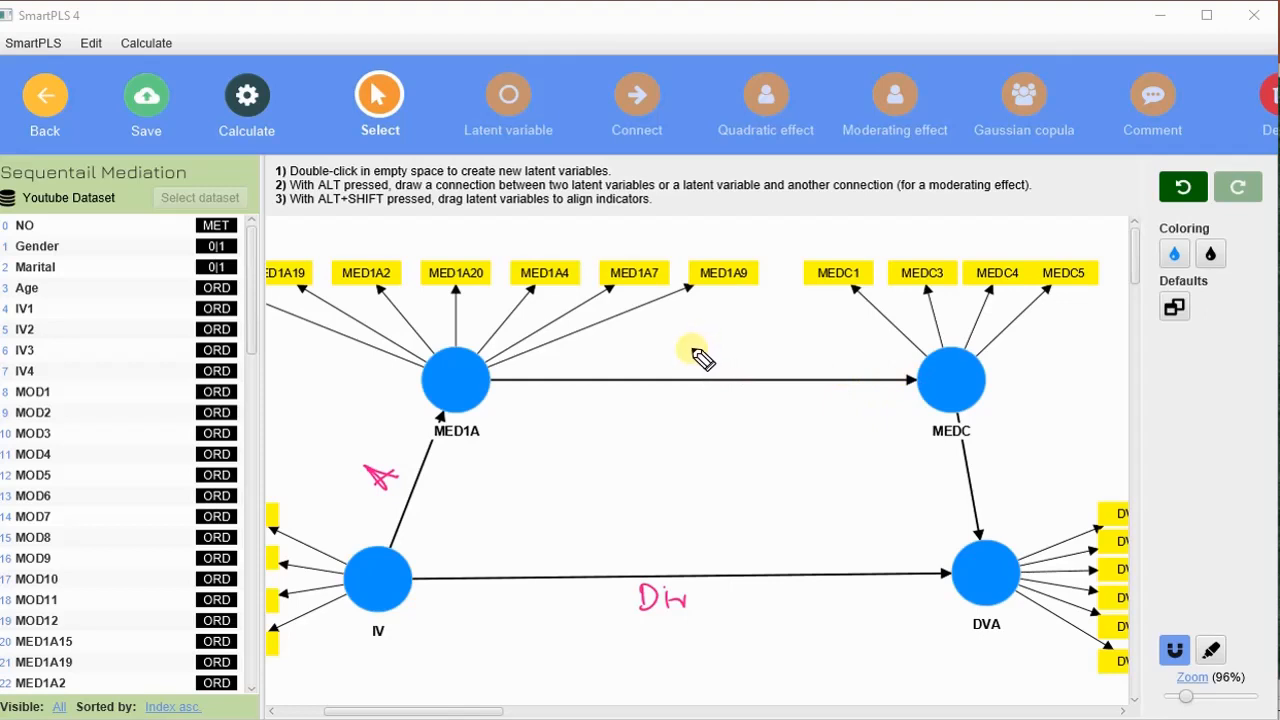
mouse_move(697, 354)
left_mouse_down()
mouse_move(684, 353)
mouse_move(707, 372)
left_mouse_up()
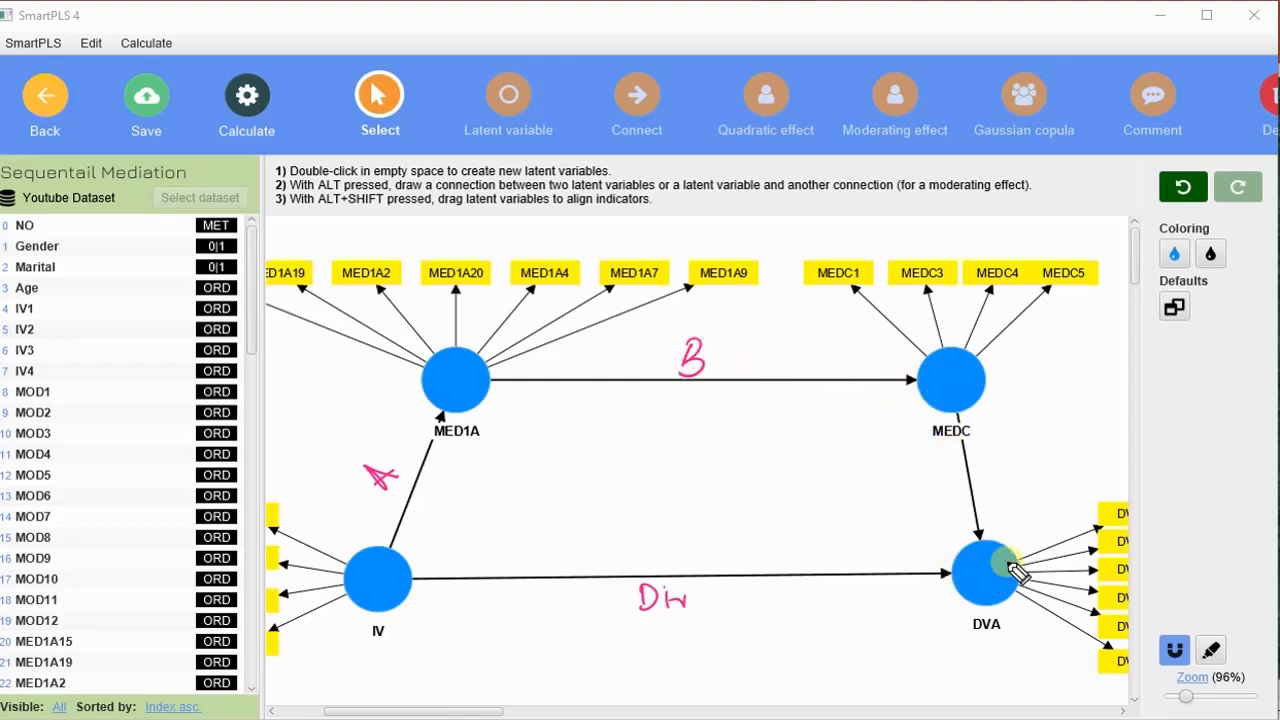
left_click_drag(1010, 458, 1018, 482)
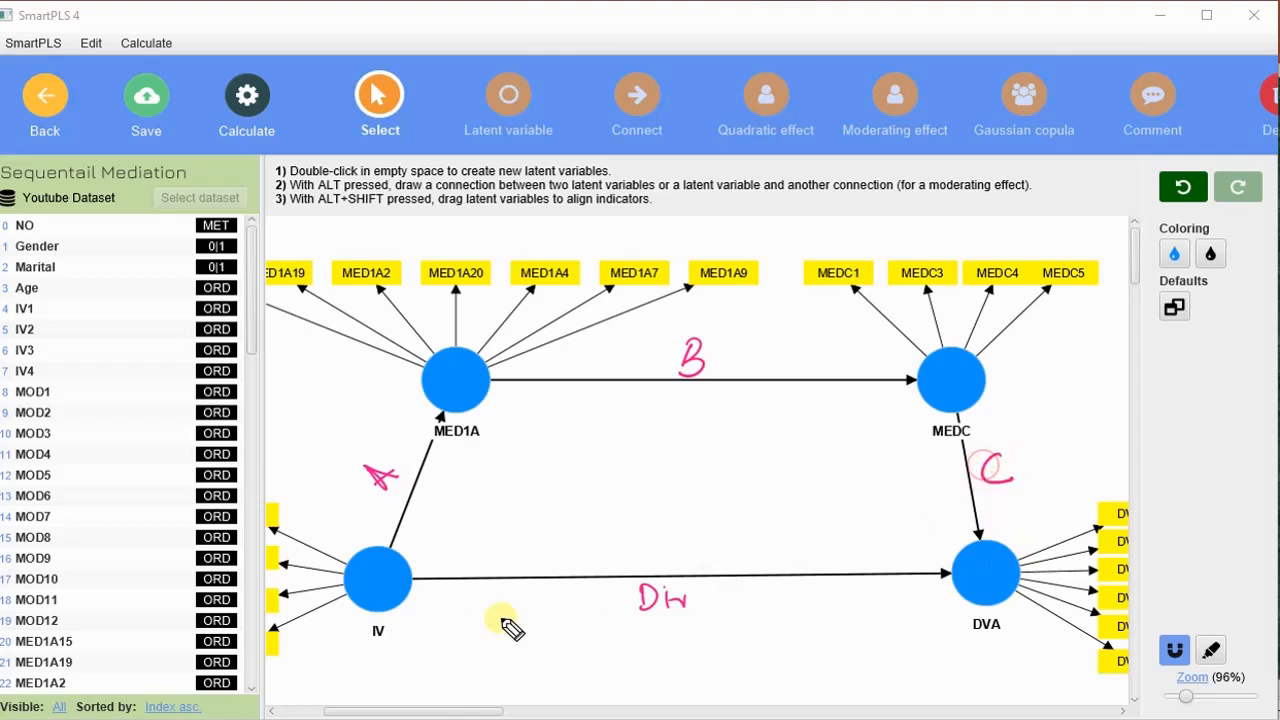
mouse_move(537, 470)
left_mouse_down()
mouse_move(589, 463)
mouse_move(634, 480)
mouse_move(648, 455)
mouse_move(678, 463)
left_mouse_up()
left_click_drag(648, 473, 722, 470)
left_click_drag(702, 462, 798, 461)
left_click_drag(798, 447, 784, 460)
left_click_drag(814, 446, 821, 457)
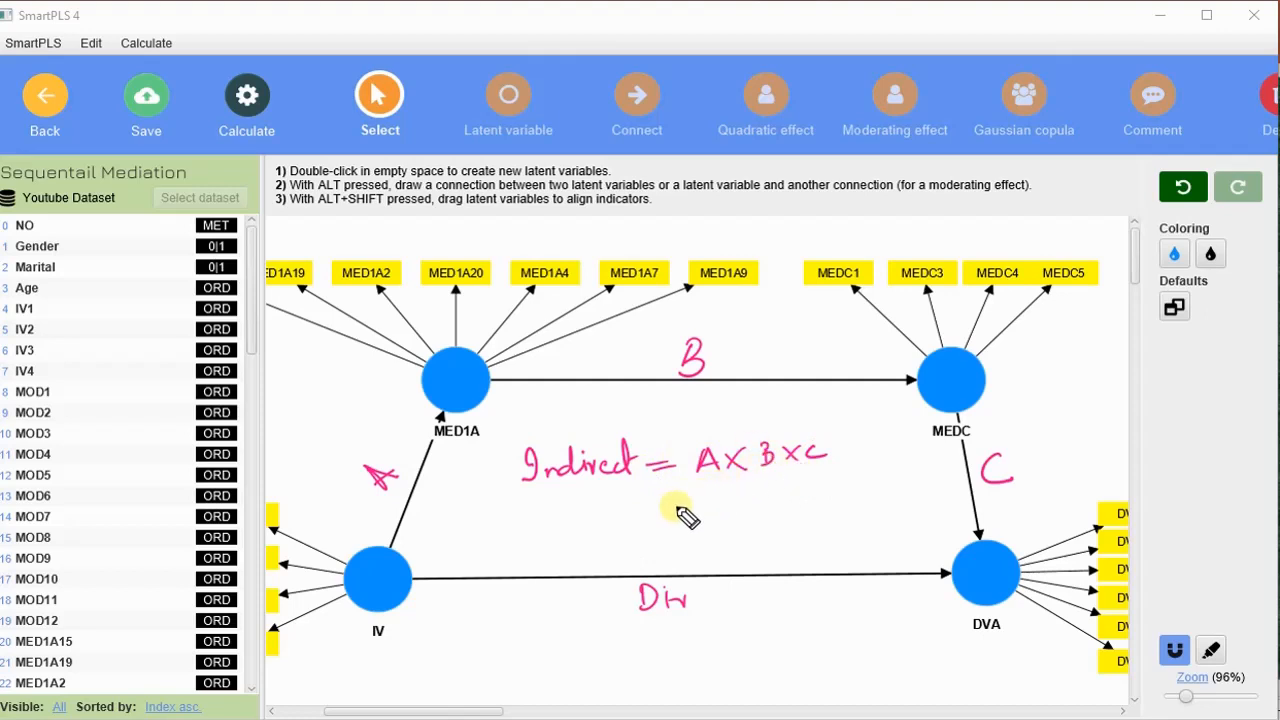
mouse_move(752, 490)
left_mouse_down()
mouse_move(735, 506)
mouse_move(770, 514)
left_mouse_up()
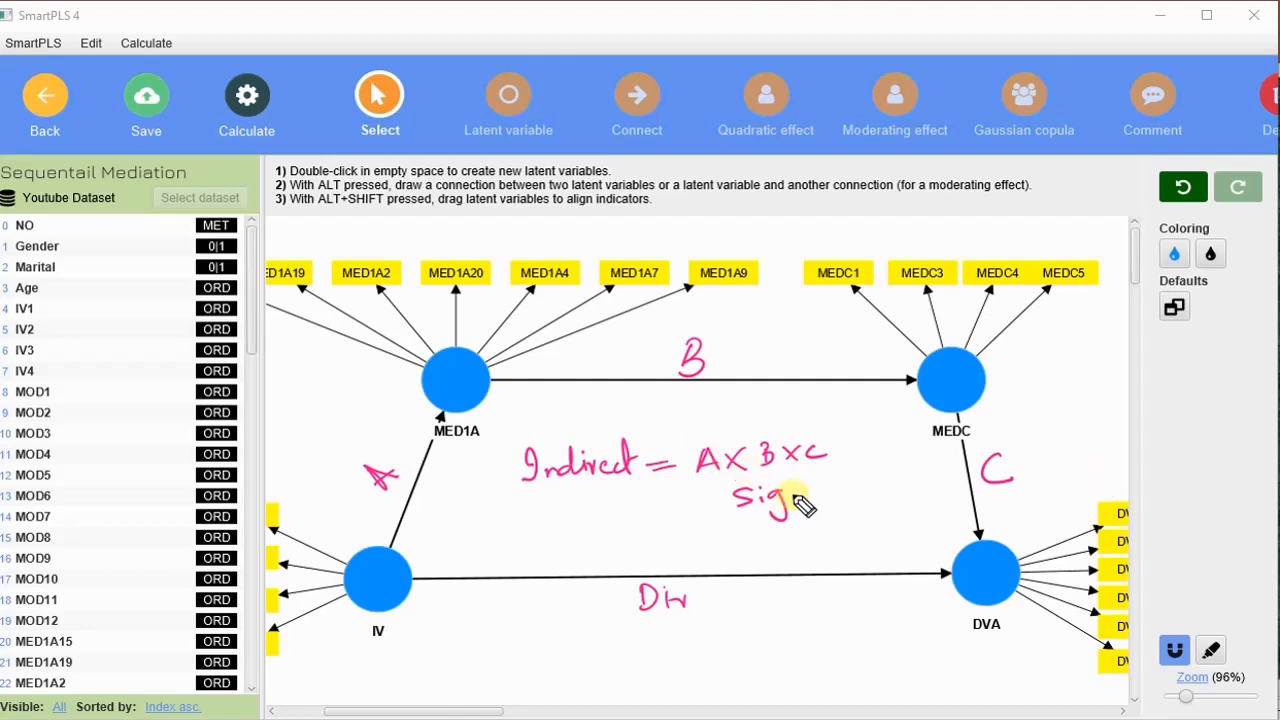
mouse_move(802, 500)
left_mouse_down()
mouse_move(843, 473)
mouse_move(836, 493)
mouse_move(898, 479)
left_mouse_up()
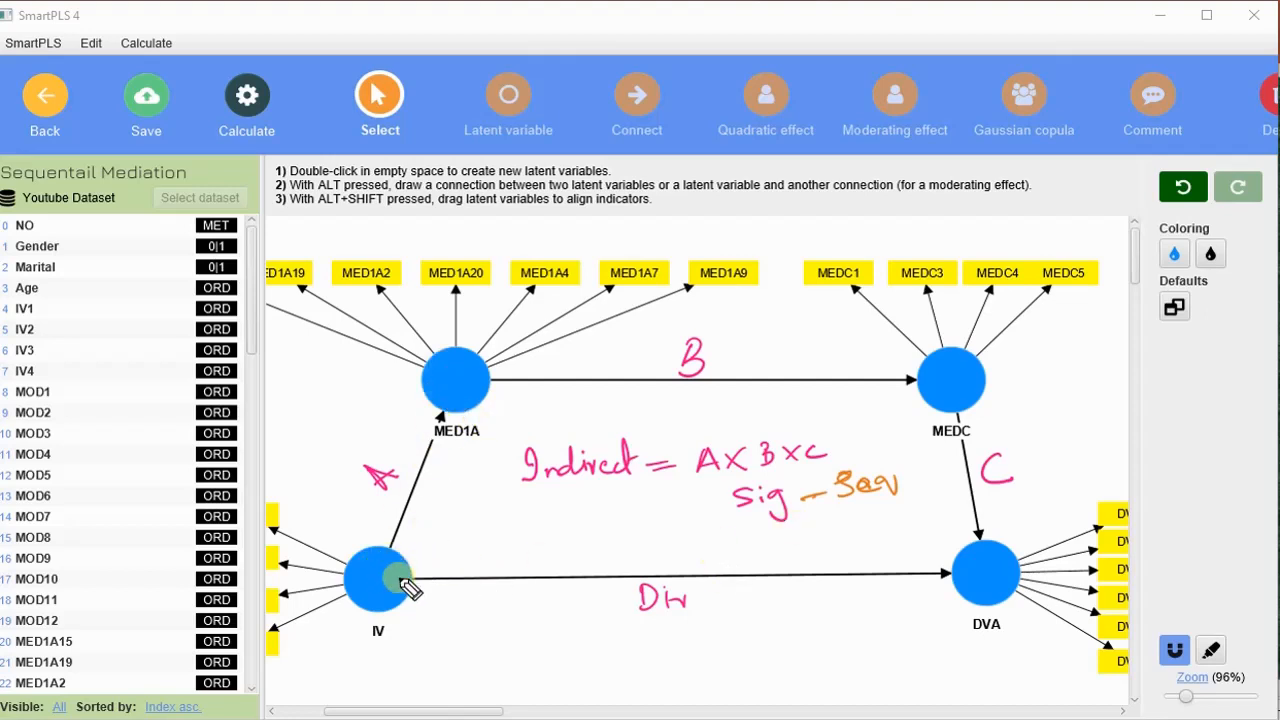
mouse_move(398, 580)
left_mouse_down()
mouse_move(771, 429)
mouse_move(935, 390)
left_mouse_up()
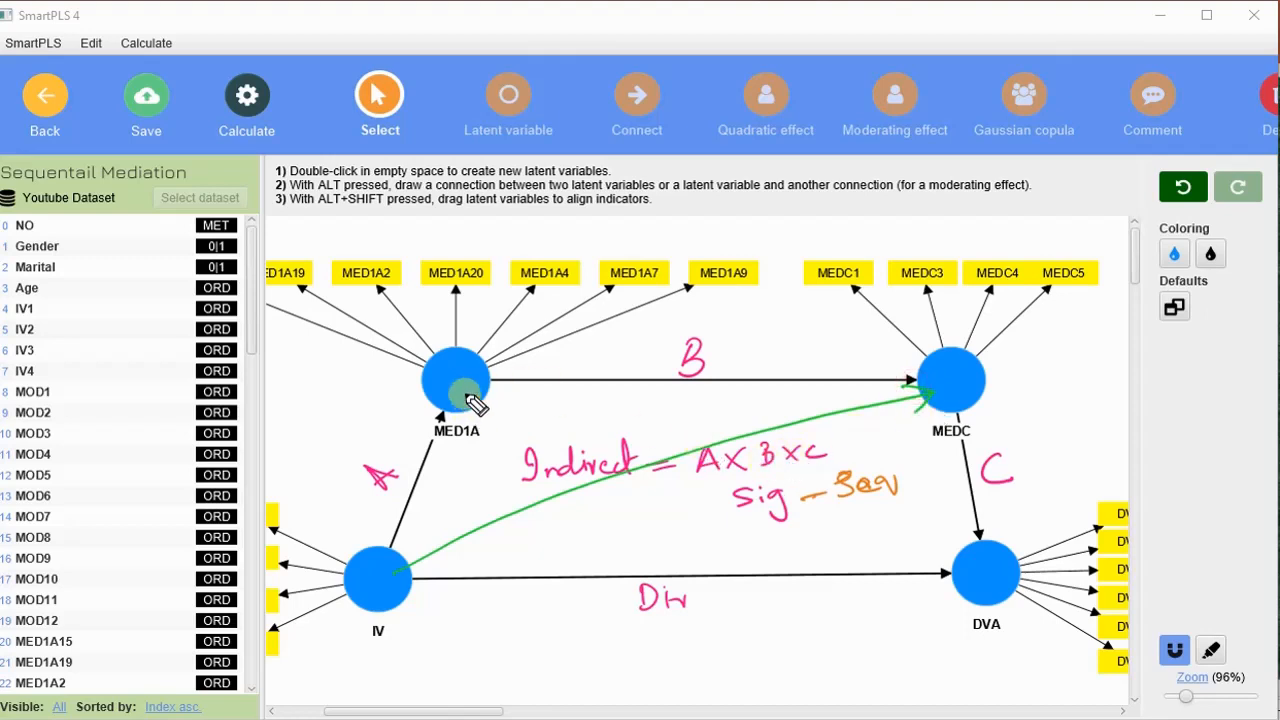
left_click_drag(487, 402, 975, 540)
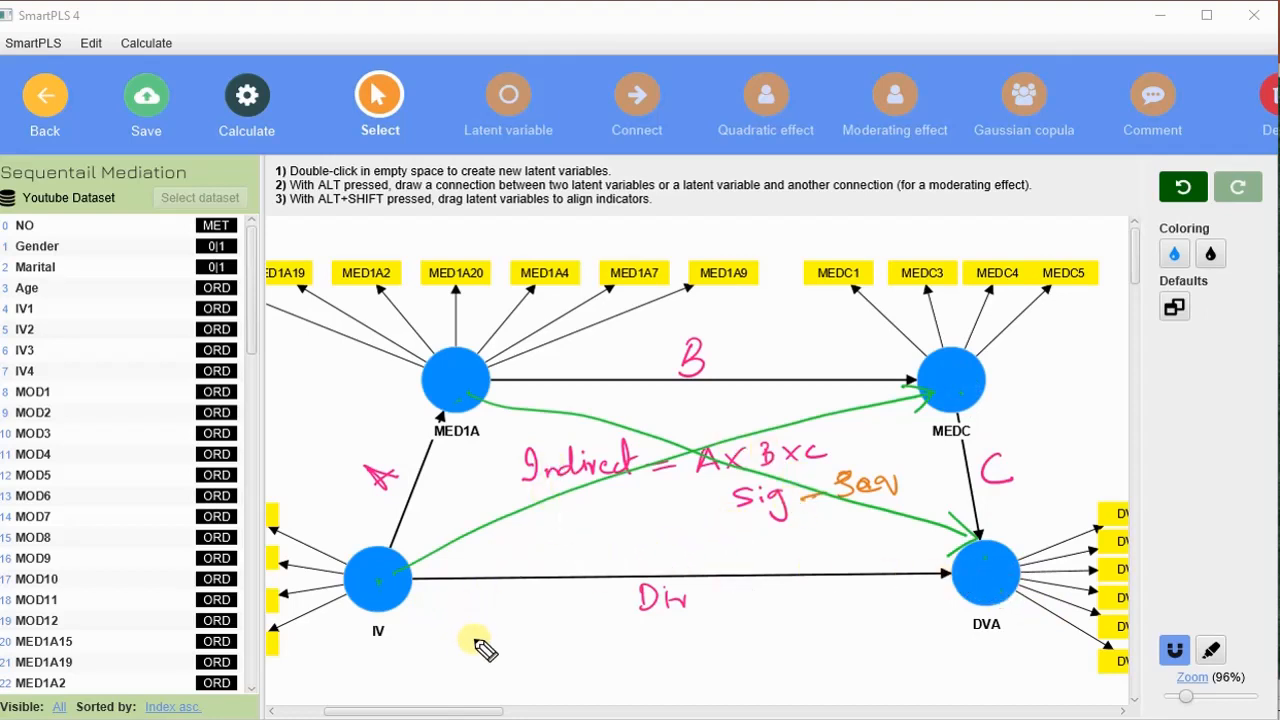
left_click_drag(437, 635, 452, 662)
mouse_move(443, 648)
left_mouse_down()
mouse_move(491, 660)
mouse_move(503, 634)
mouse_move(535, 620)
left_mouse_up()
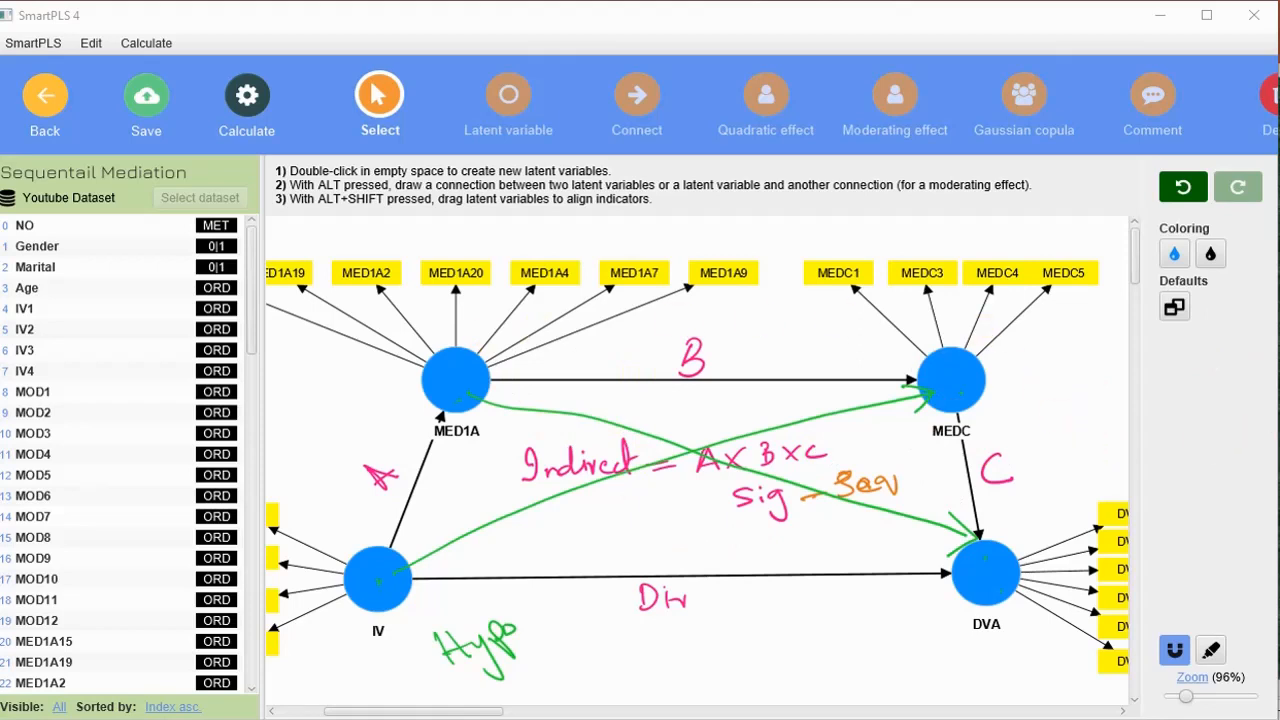
key("Escape")
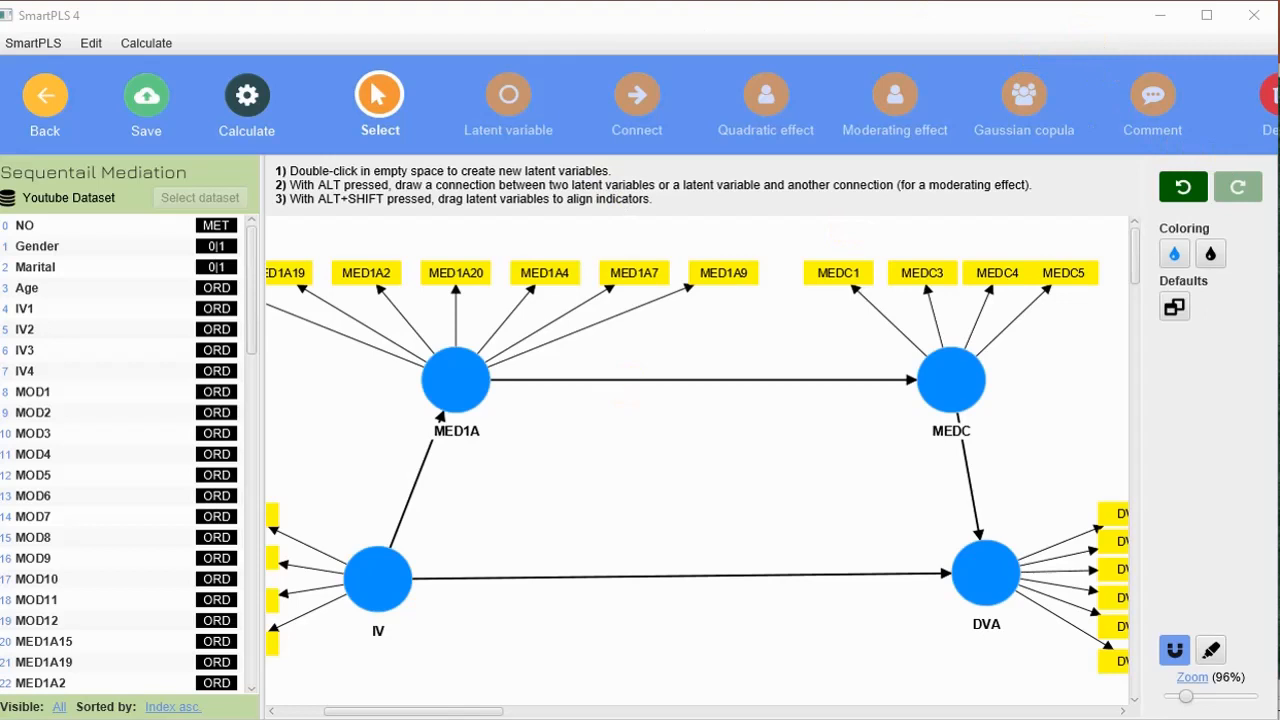
Move IV and DVA up and inward so they sit level with each other beneath MED1A and MEDC.
left_click_drag(400, 575, 464, 557)
left_click_drag(994, 571, 972, 556)
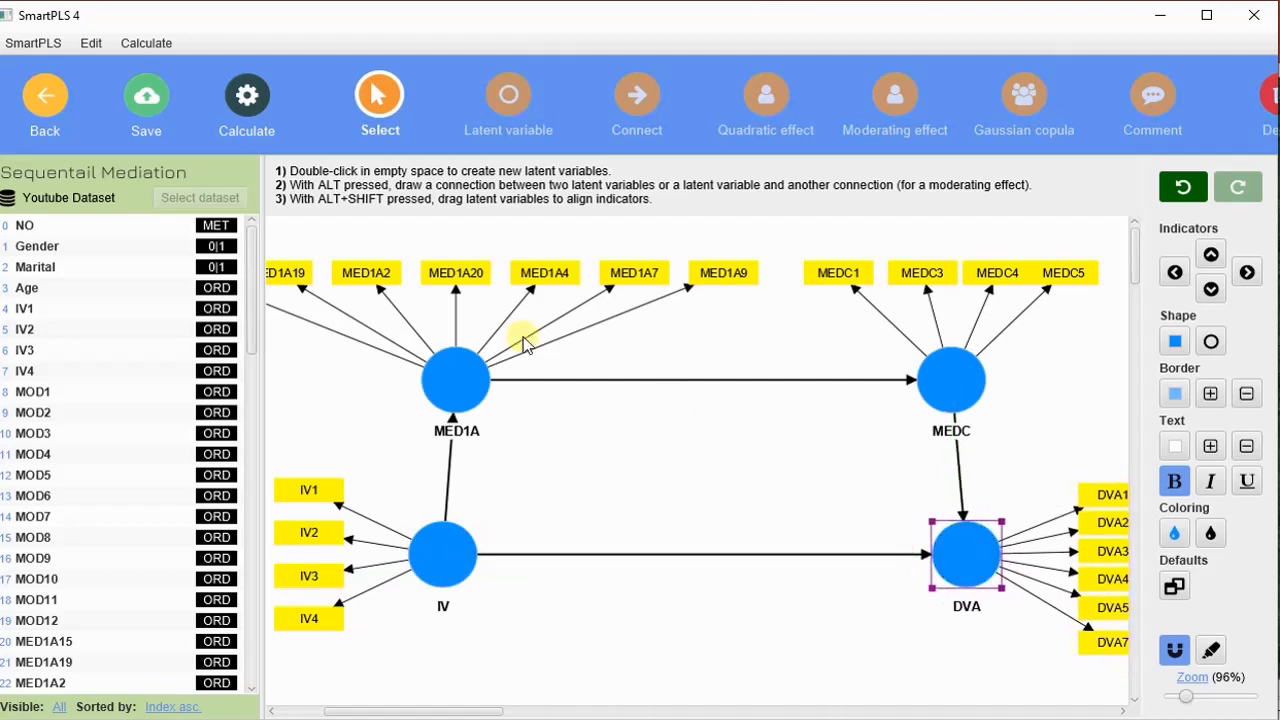
Set up consistent PLS-SEM bootstrapping with the Path weighting scheme, keeping 5000 subsamples and standardized results.
left_click(250, 97)
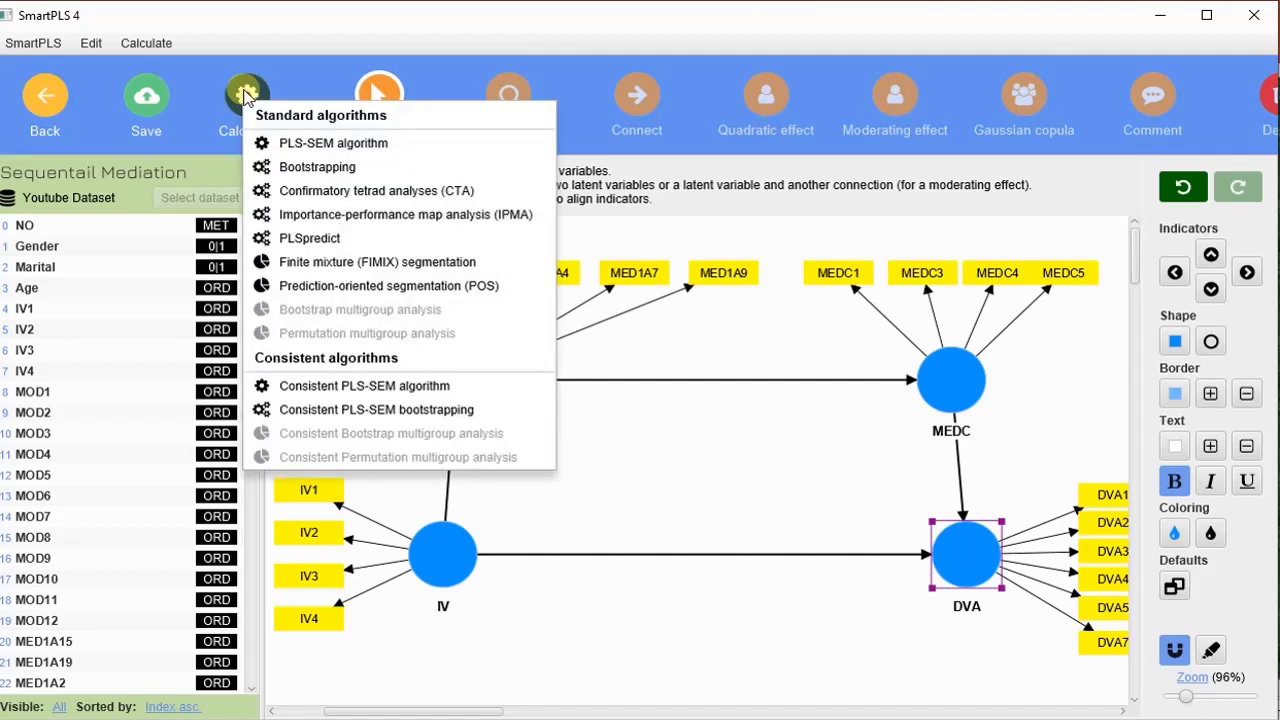
left_click(405, 411)
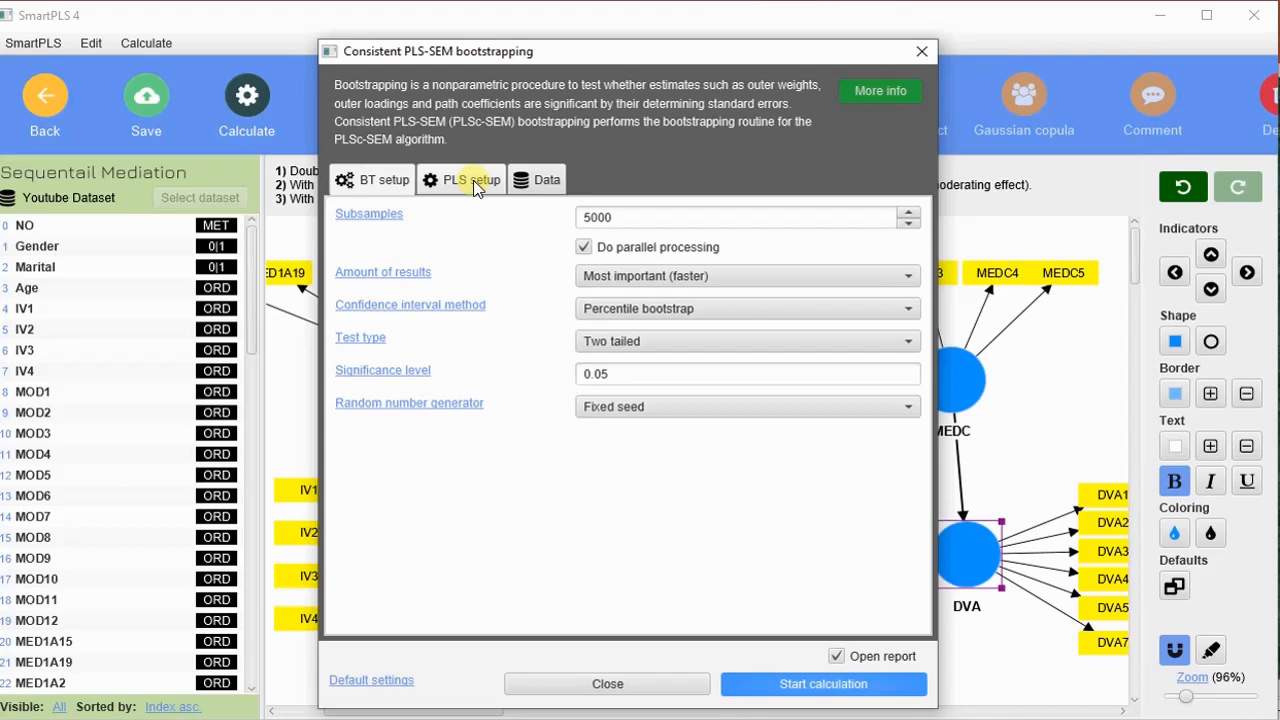
left_click(455, 182)
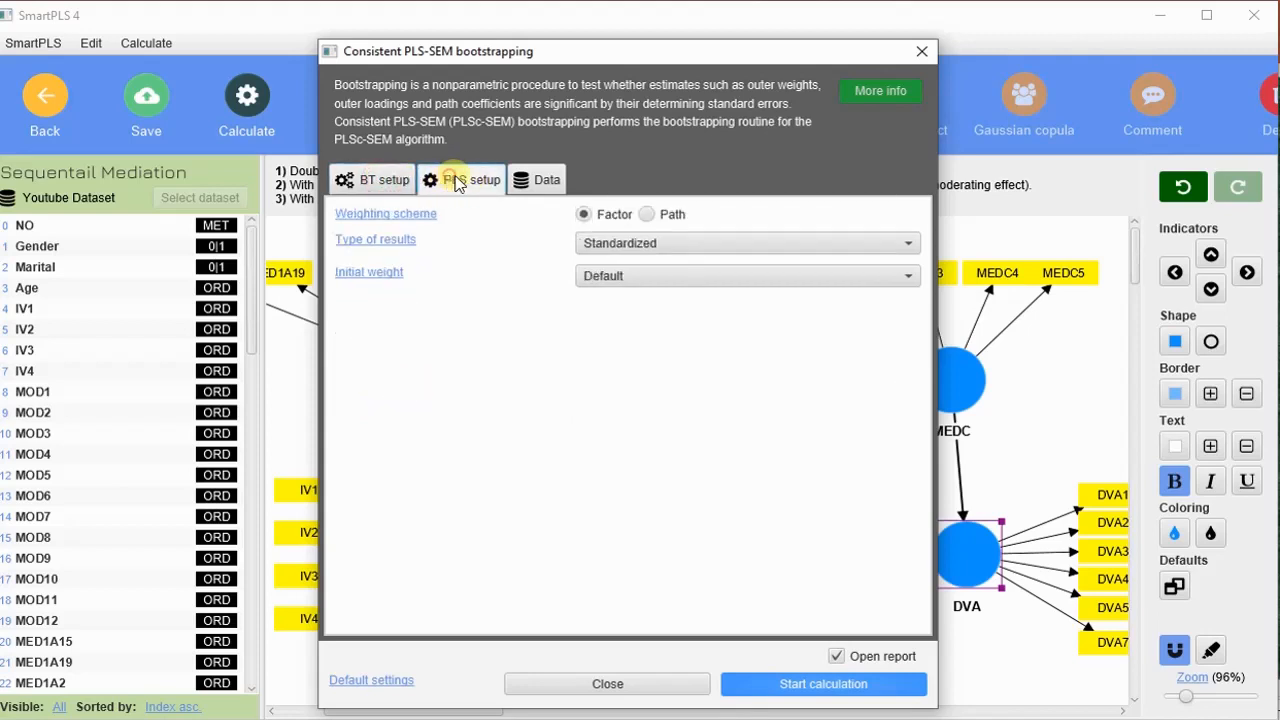
left_click(645, 215)
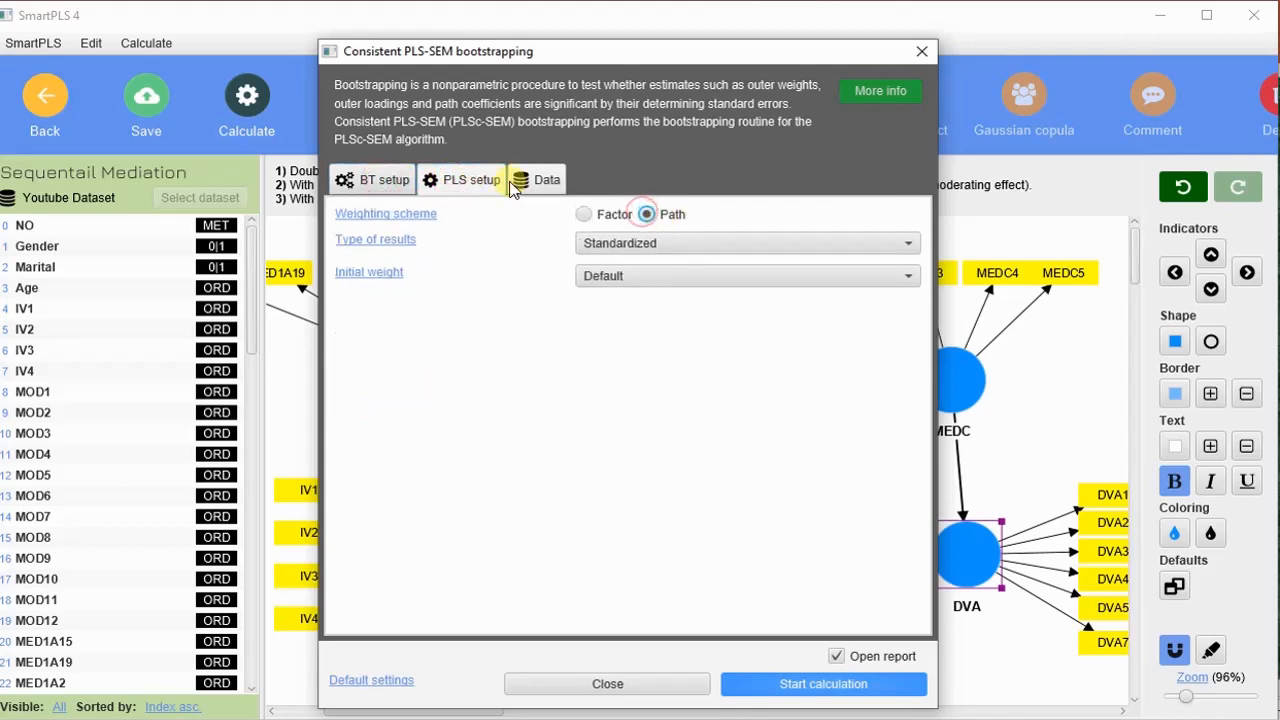
left_click(365, 180)
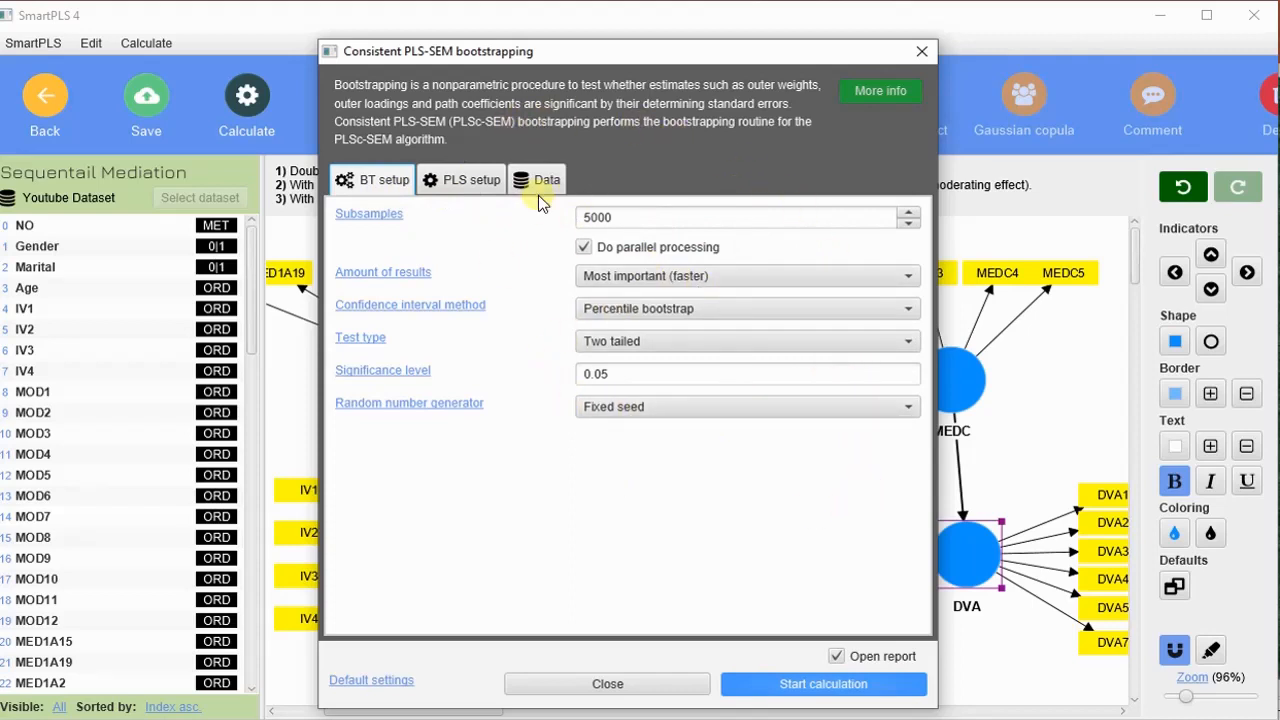
left_click(470, 180)
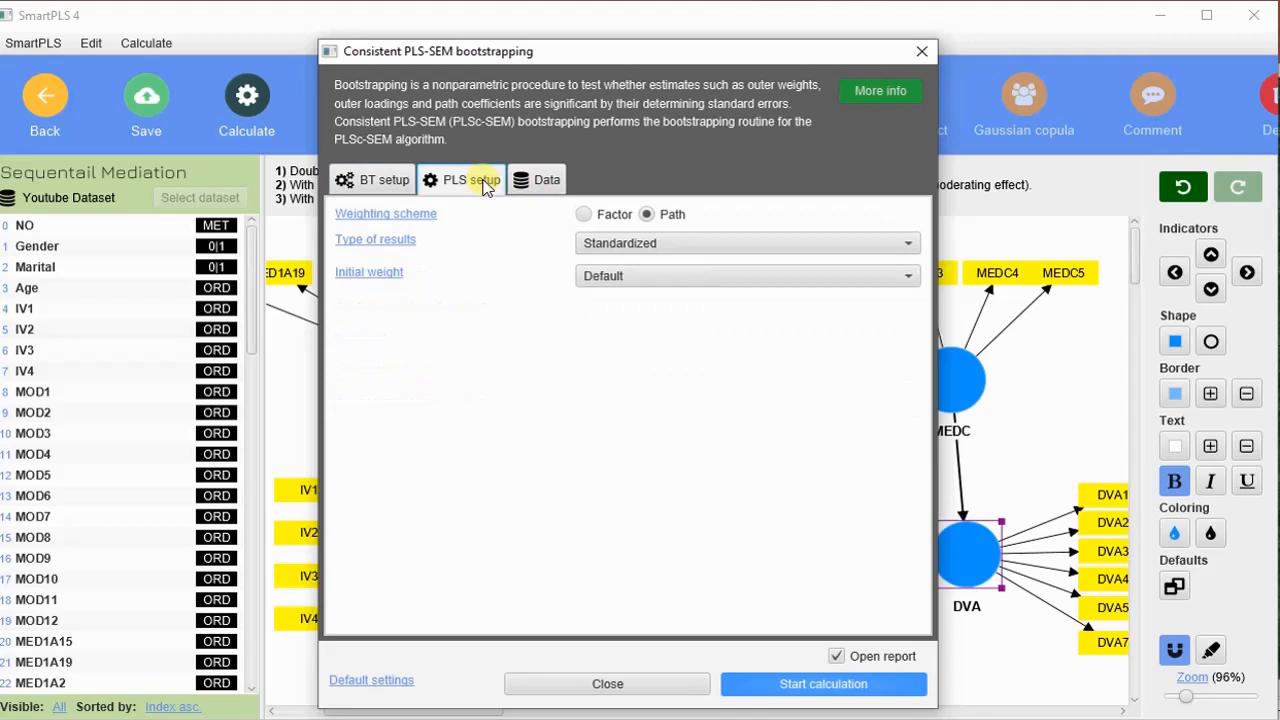
left_click(686, 247)
left_click(686, 246)
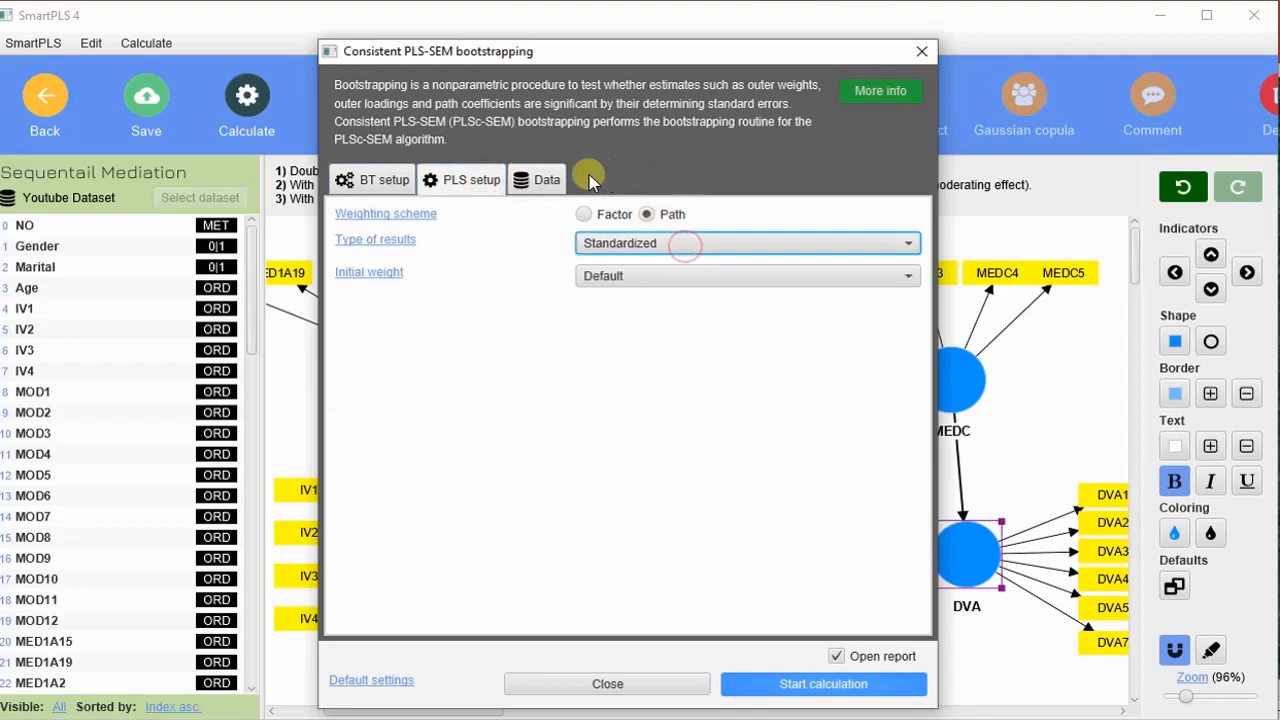
Run the consistent bootstrapping calculation and dismiss the memory consumption overview over the results report.
left_click(838, 688)
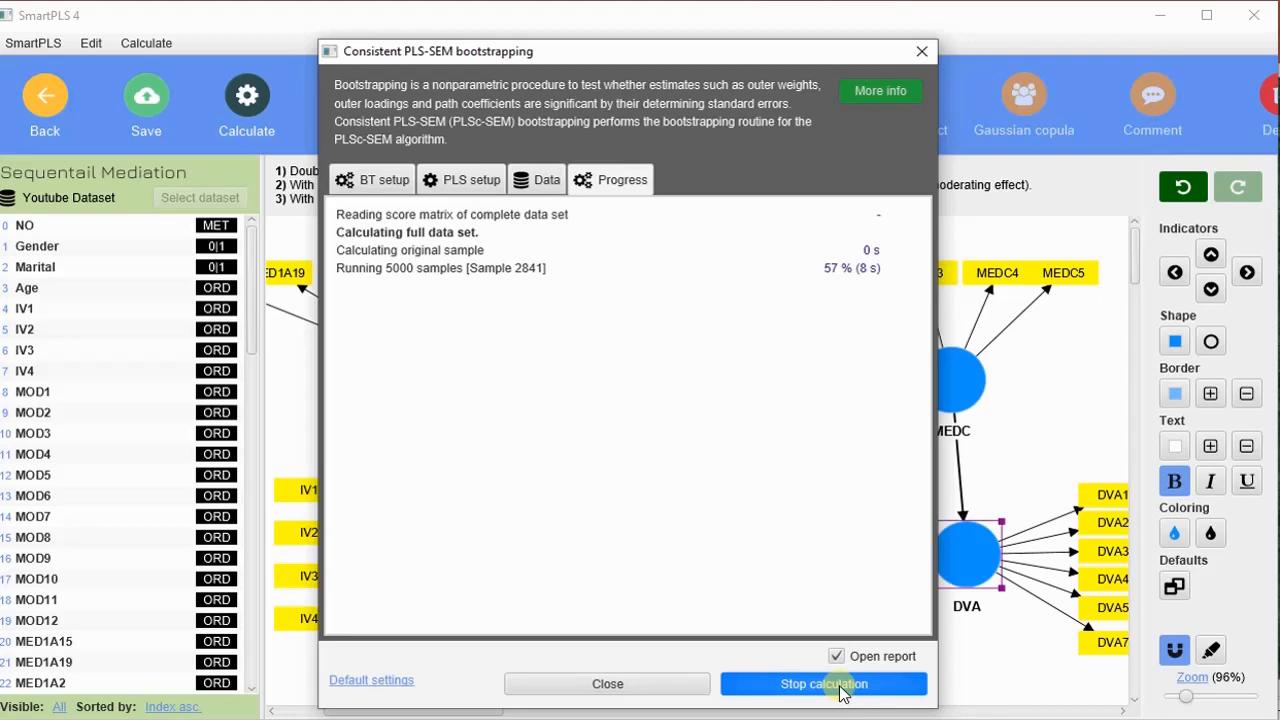
left_click(840, 690)
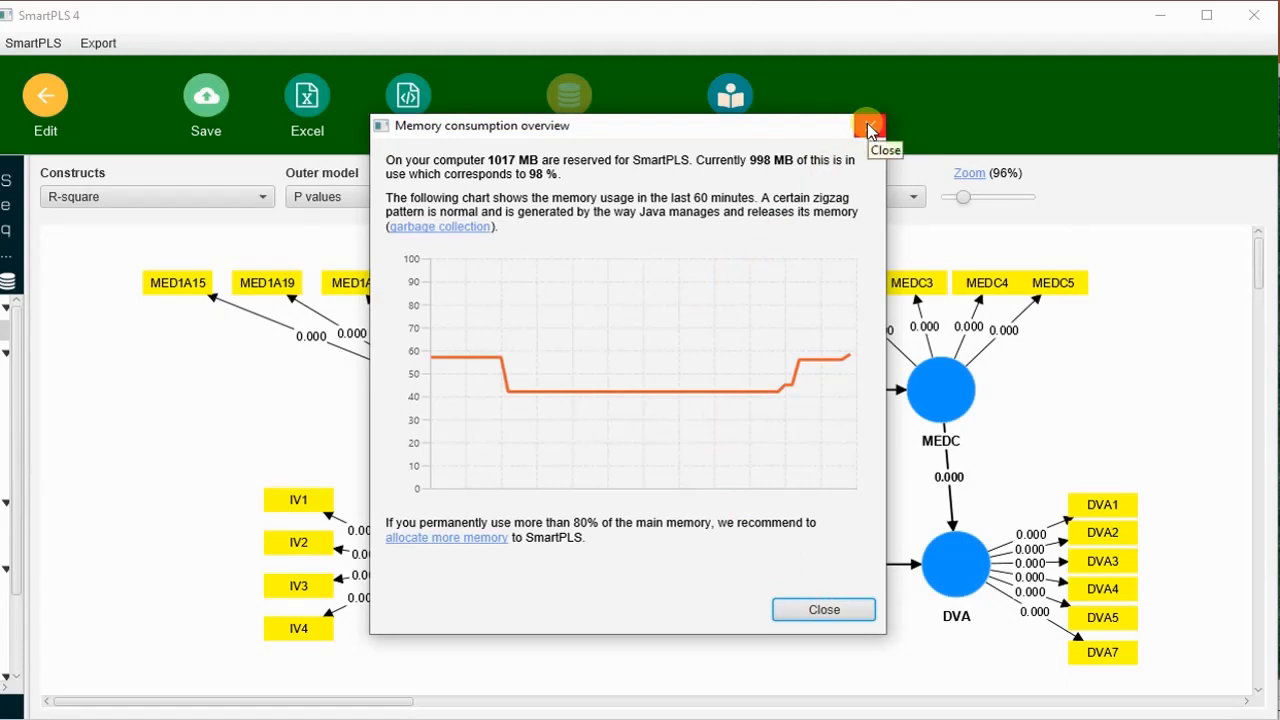
left_click(867, 123)
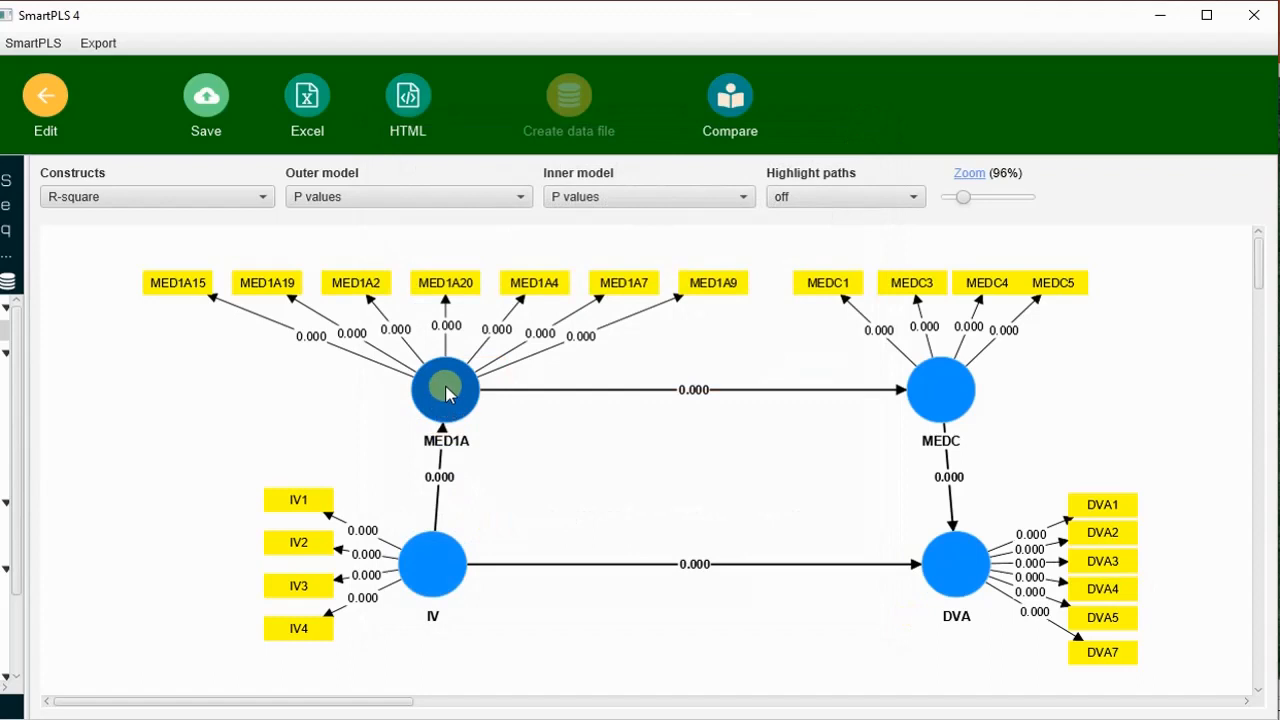
Align MED1A vertically above IV and MEDC vertically above DVA in the graphical output.
left_click_drag(446, 392, 433, 392)
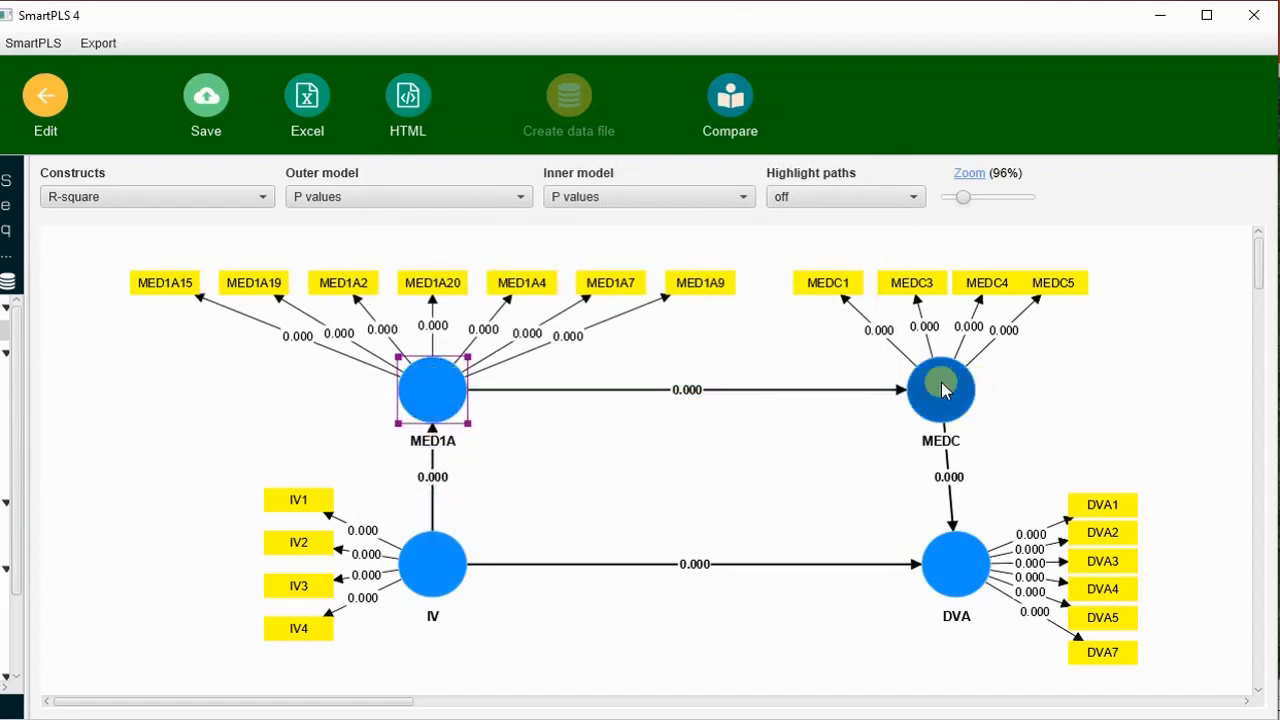
left_click_drag(942, 390, 957, 383)
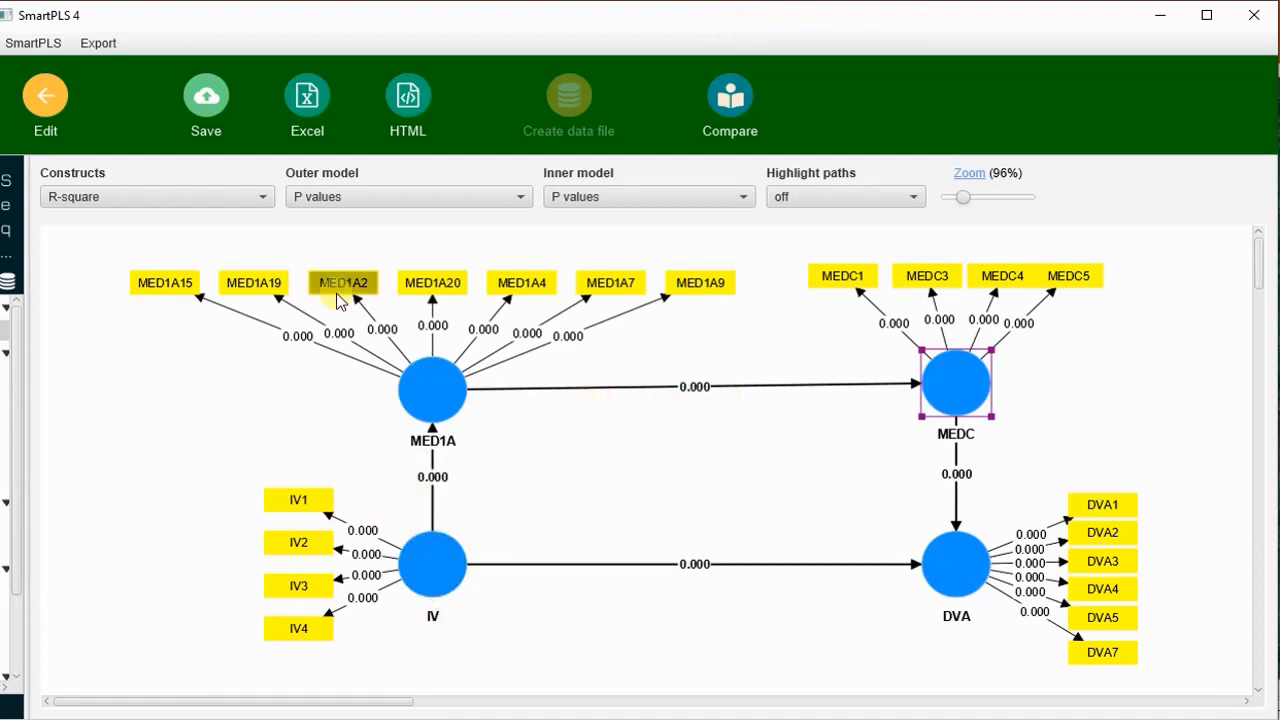
Show the outer model with T values, with outer weights/loadings and p values, and with P values again.
left_click(383, 203)
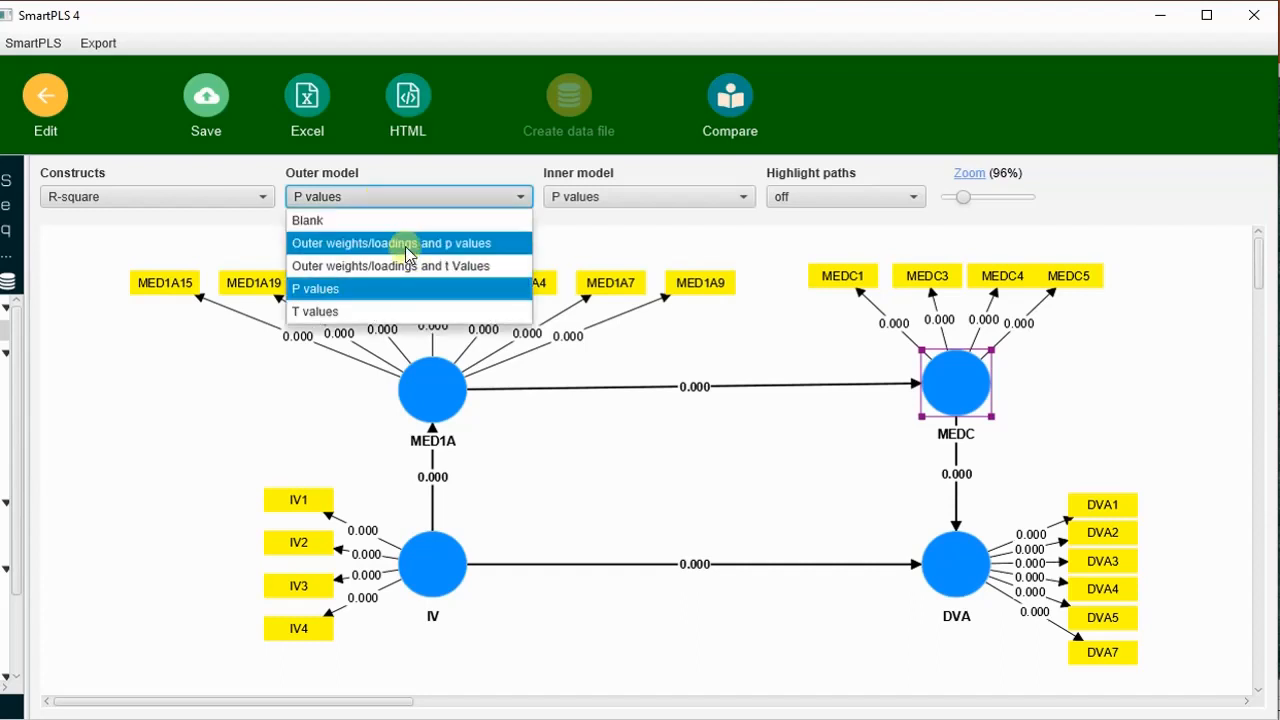
left_click(381, 312)
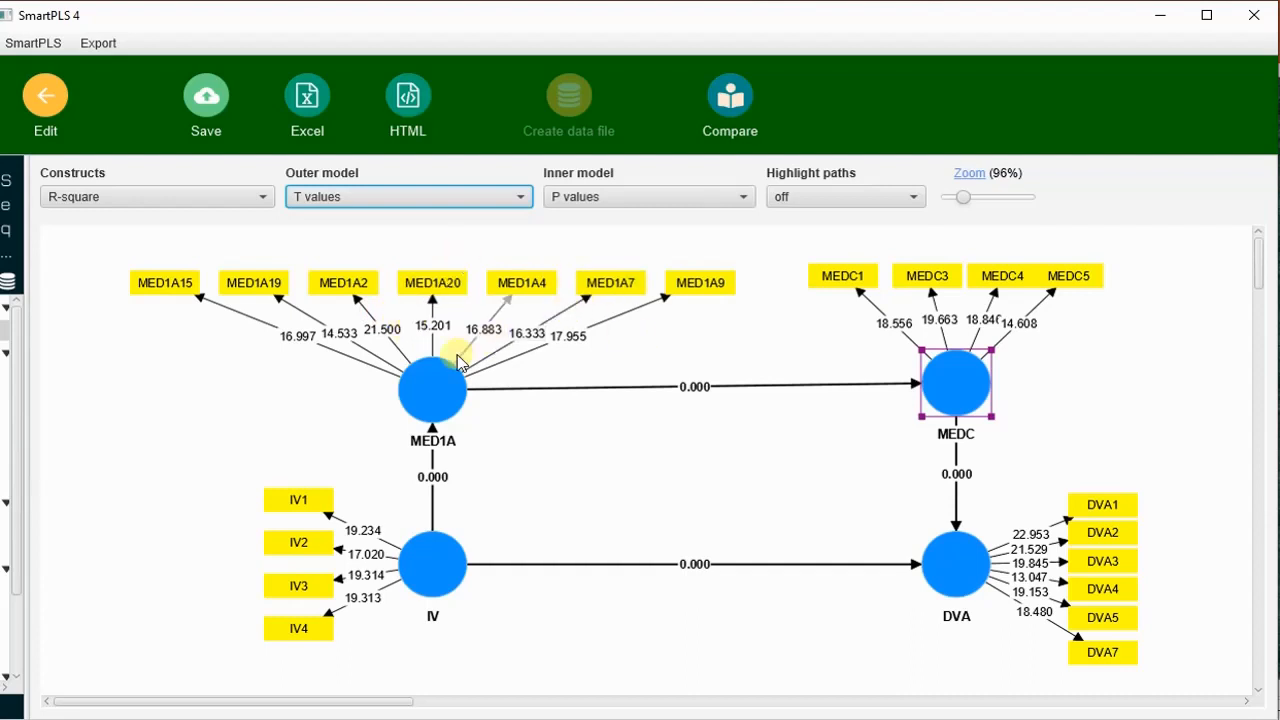
left_click(419, 197)
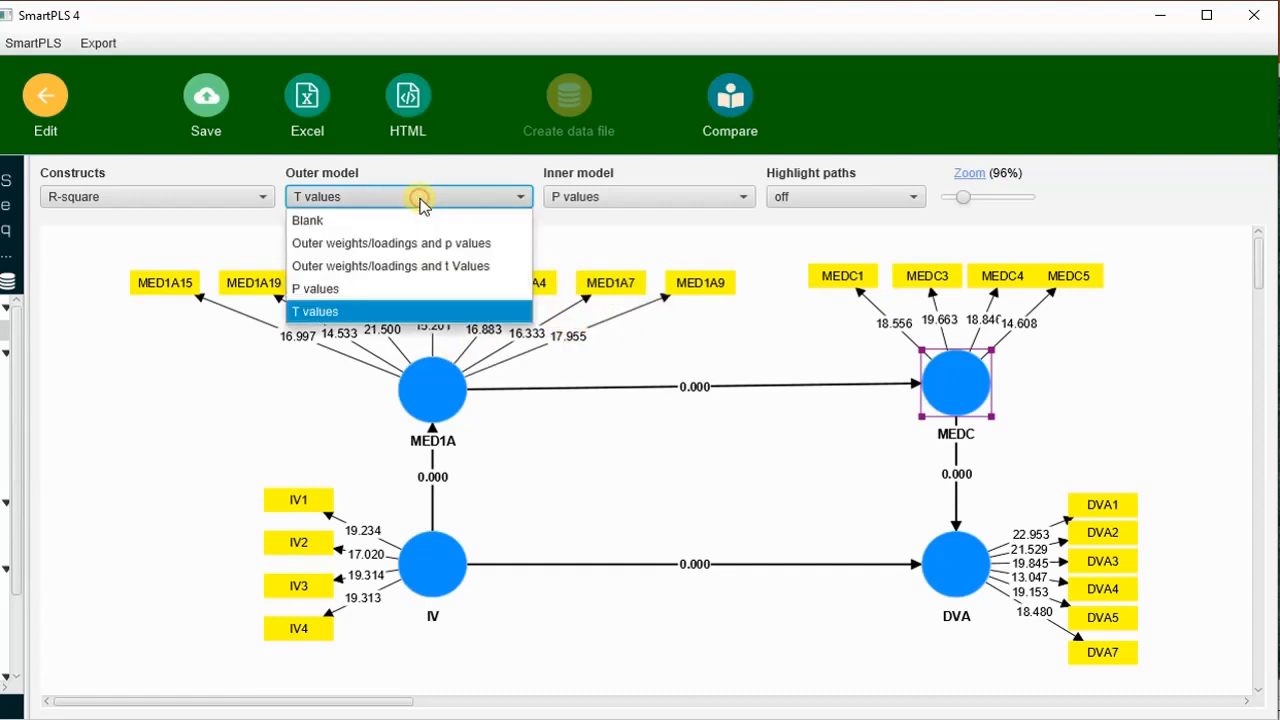
left_click(435, 245)
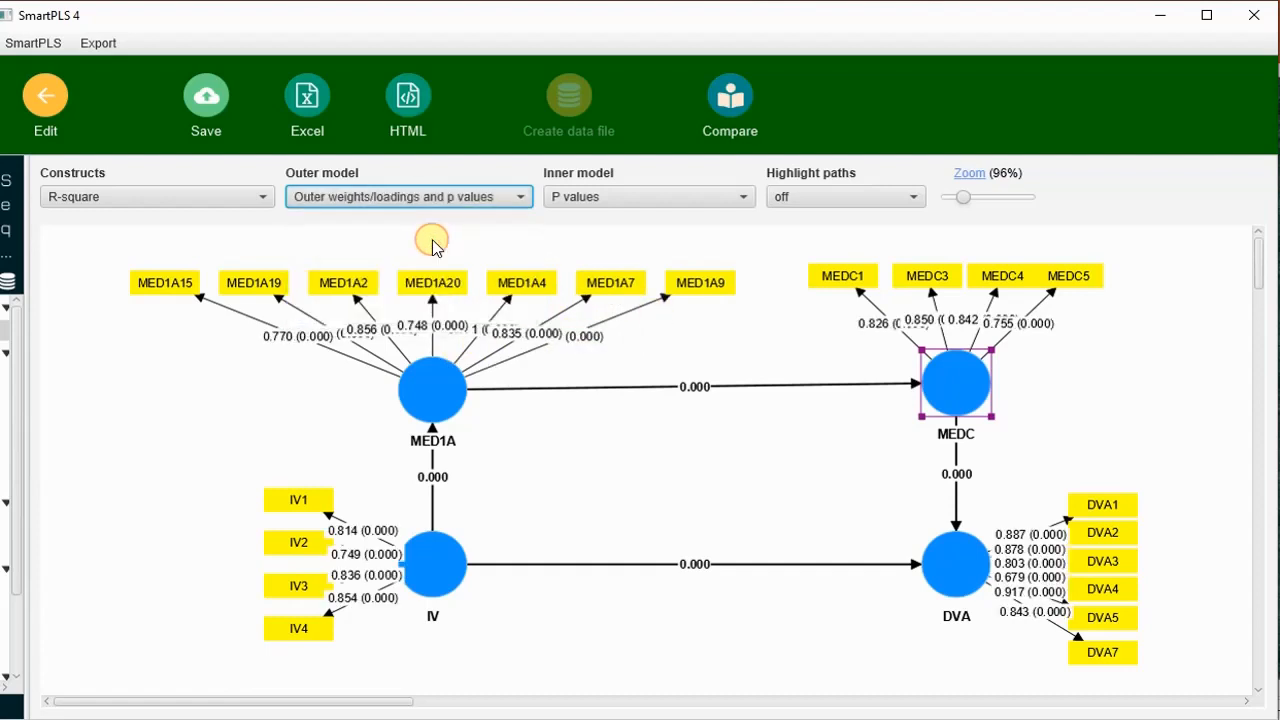
left_click(455, 197)
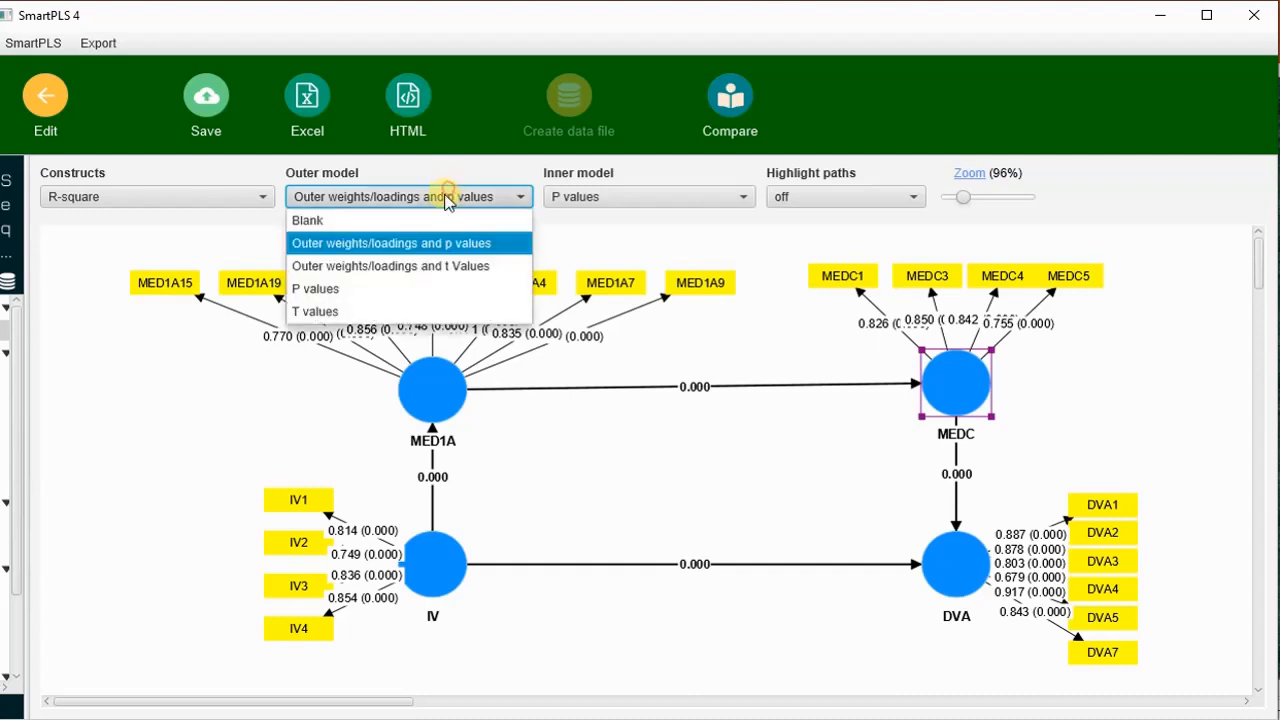
left_click(404, 289)
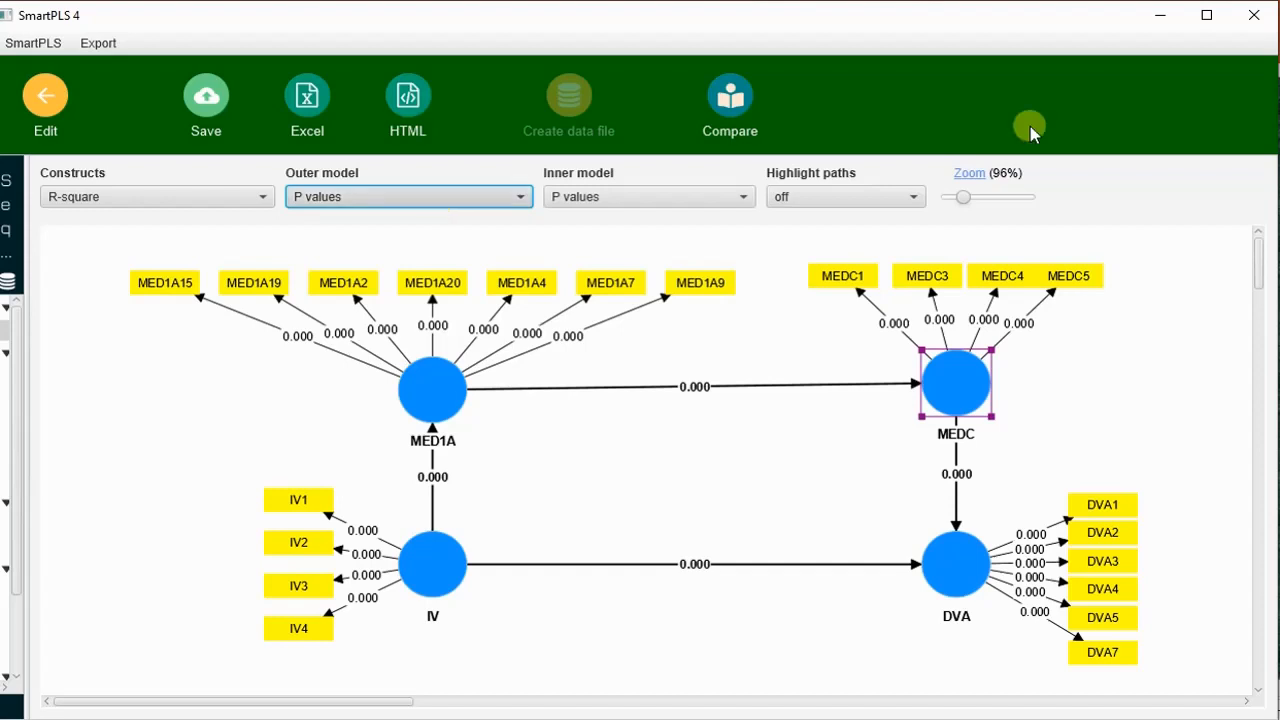
Display T values on the outer model, and path coefficients and p values on the inner model.
key("space")
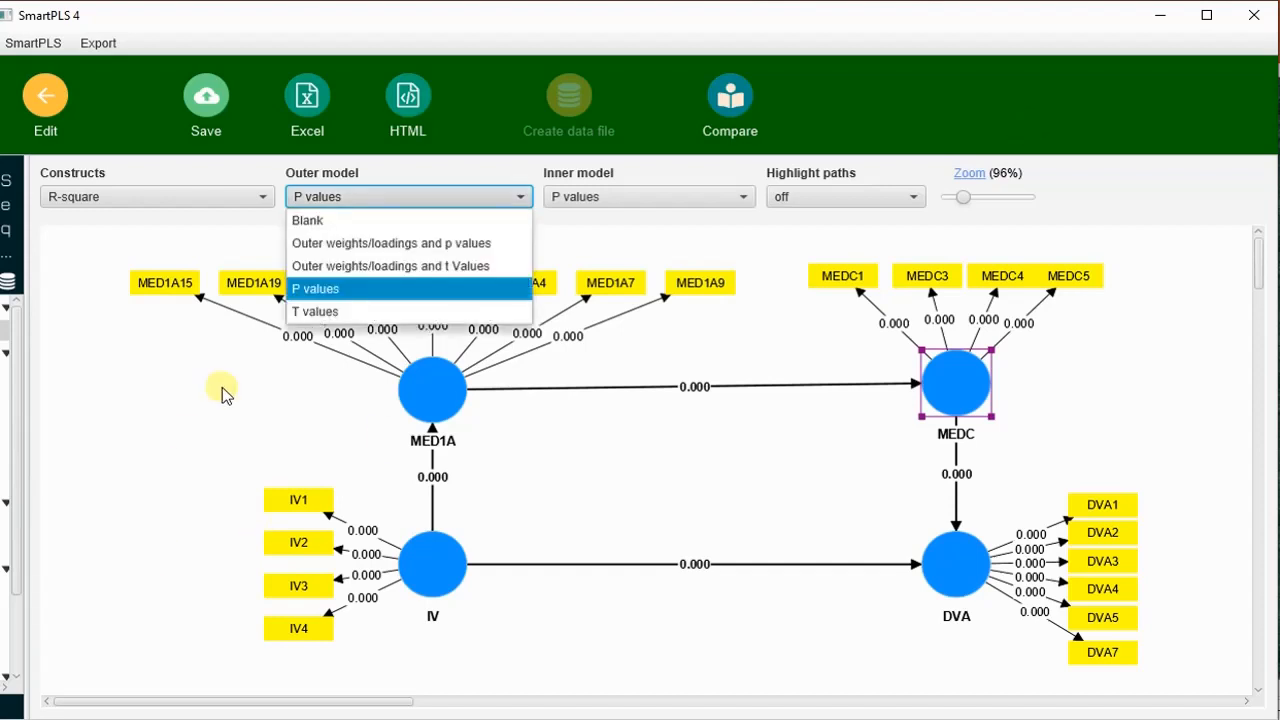
left_click(398, 312)
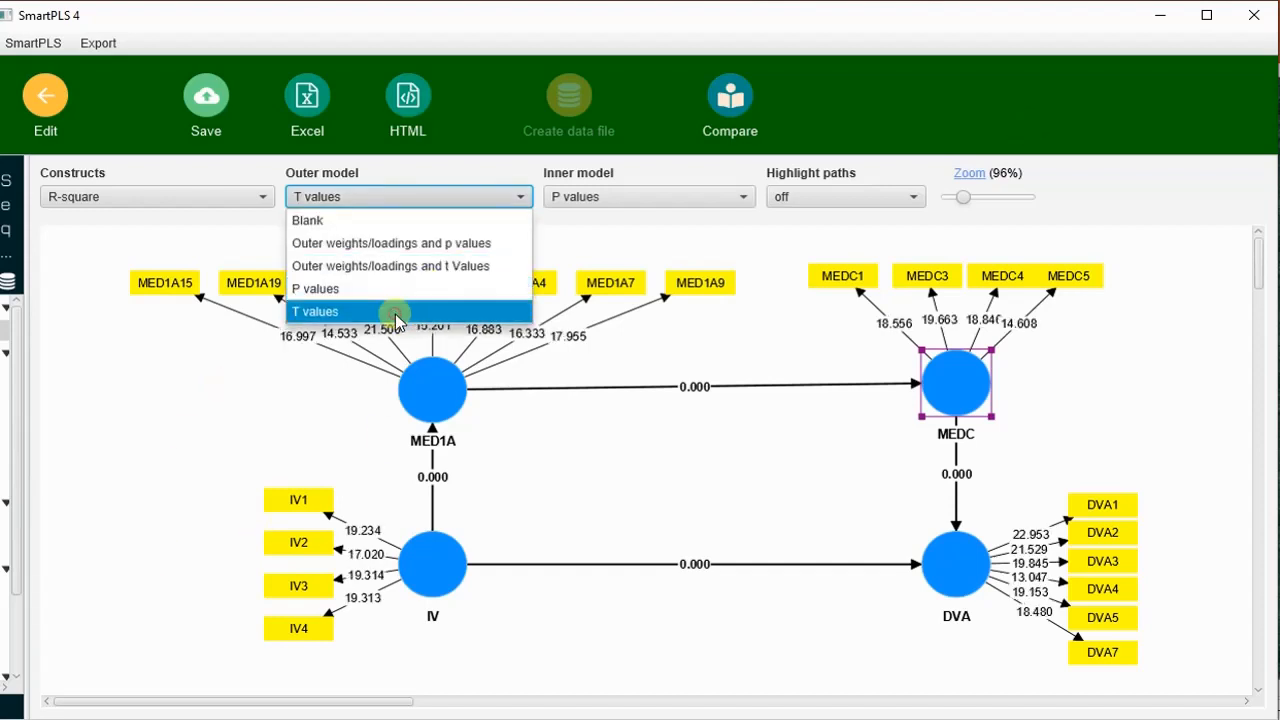
left_click(697, 200)
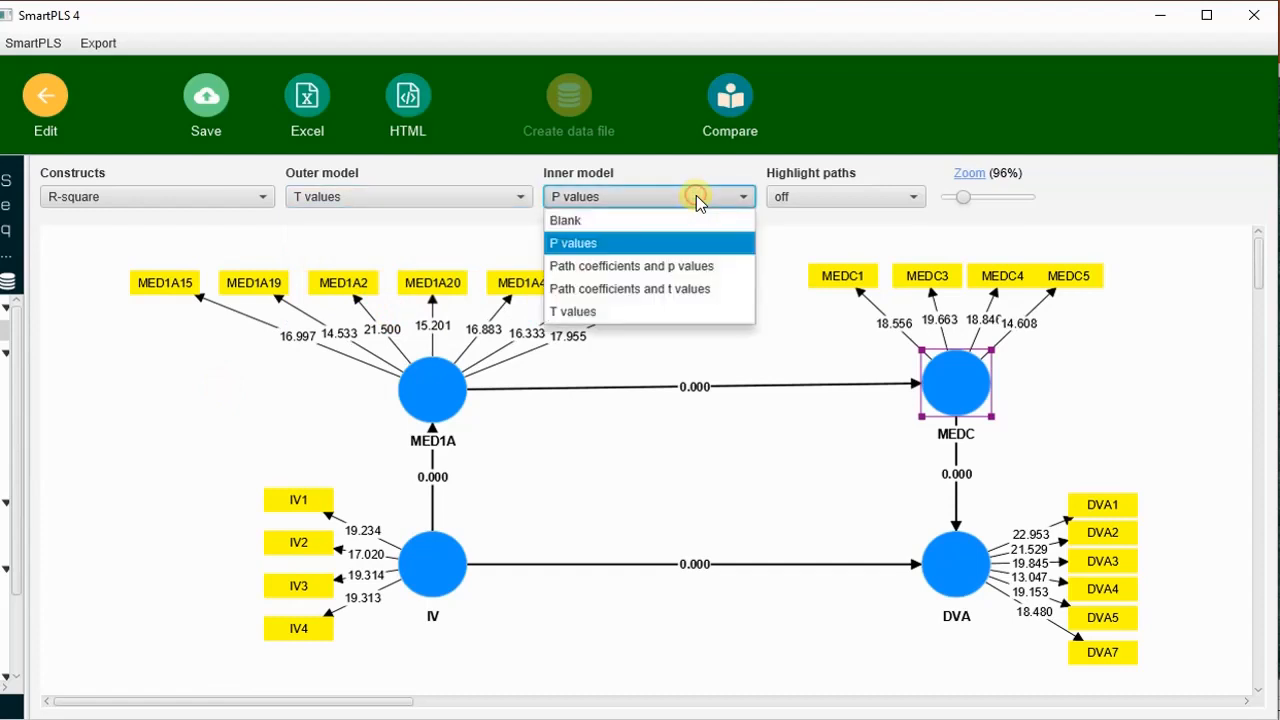
left_click(712, 266)
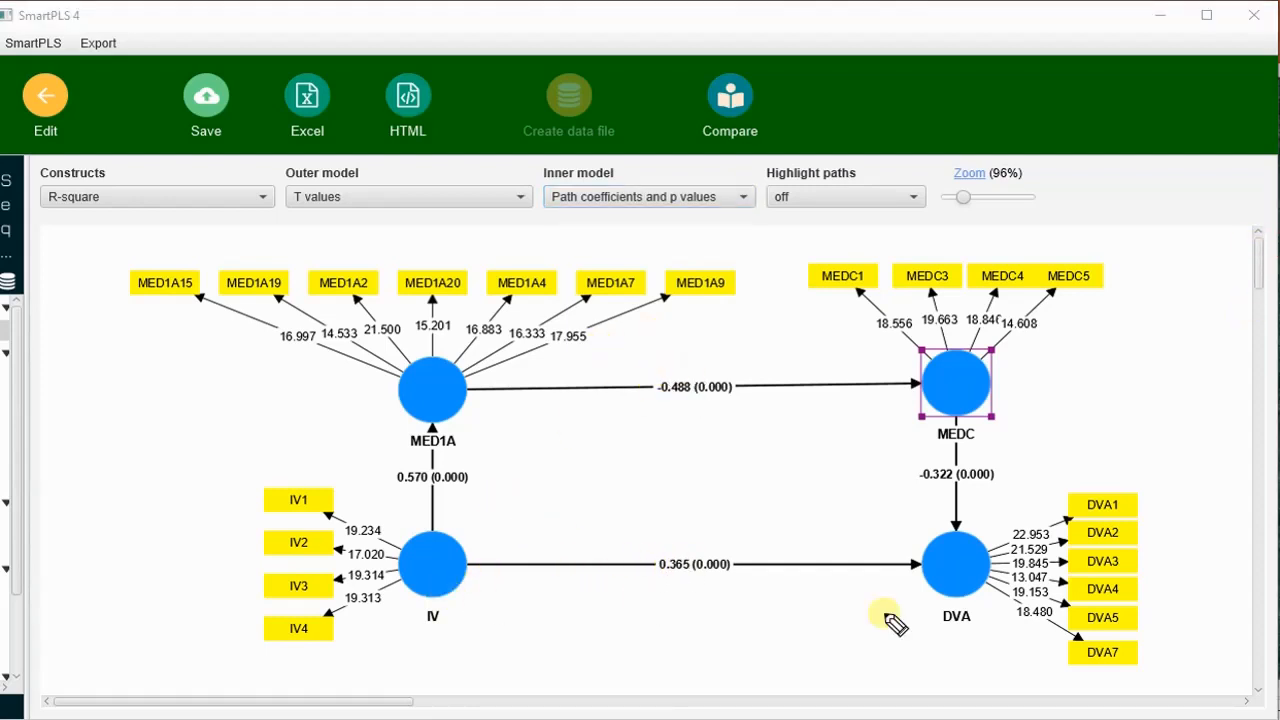
Circle the IV to DVA coefficient and handwrite "Sig" beside each of the four structural paths.
mouse_move(705, 555)
left_mouse_down()
mouse_move(765, 565)
mouse_move(680, 640)
mouse_move(684, 618)
mouse_move(715, 627)
mouse_move(692, 655)
left_mouse_up()
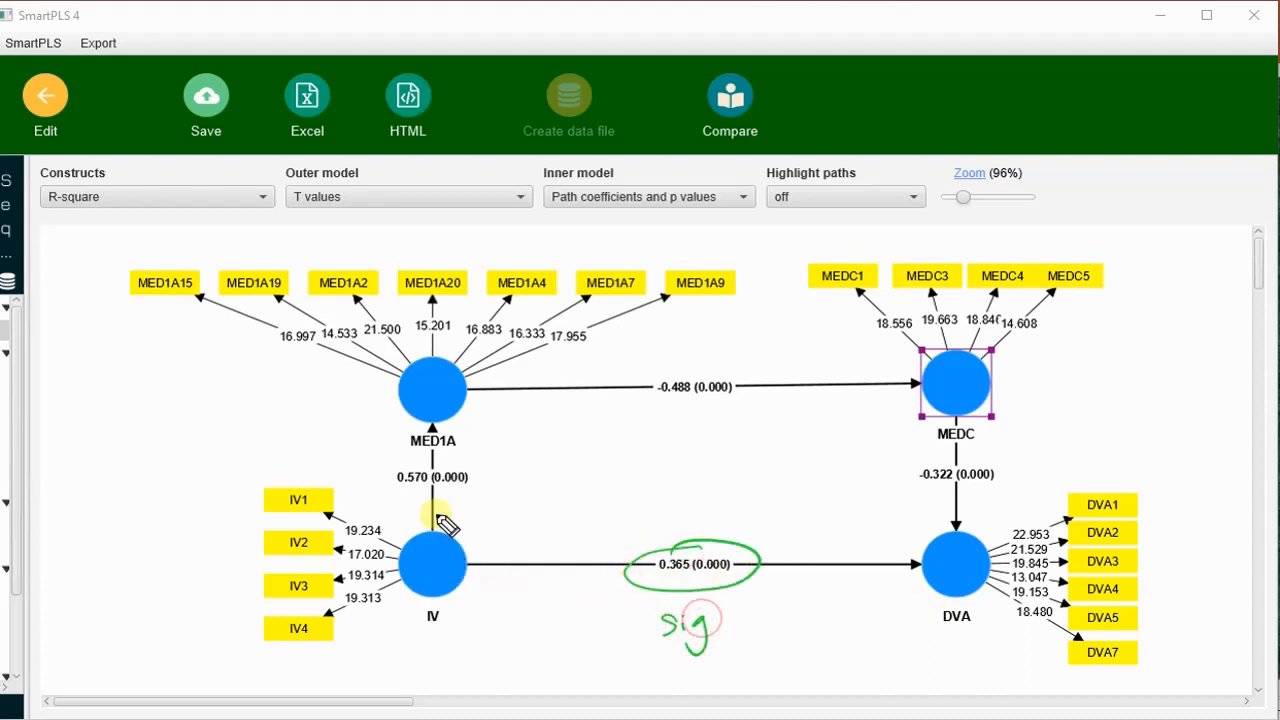
mouse_move(495, 463)
left_mouse_down()
mouse_move(537, 491)
mouse_move(532, 505)
left_mouse_up()
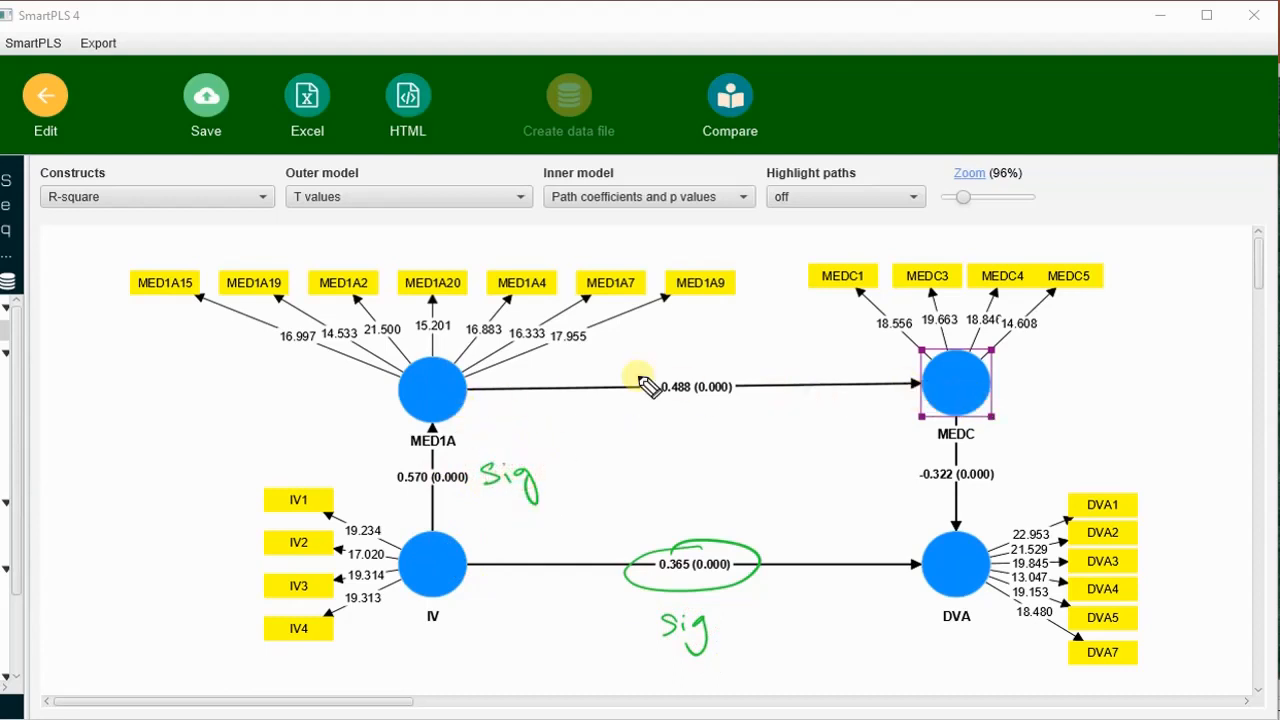
mouse_move(708, 347)
left_mouse_down()
mouse_move(697, 371)
mouse_move(733, 352)
mouse_move(737, 383)
left_mouse_up()
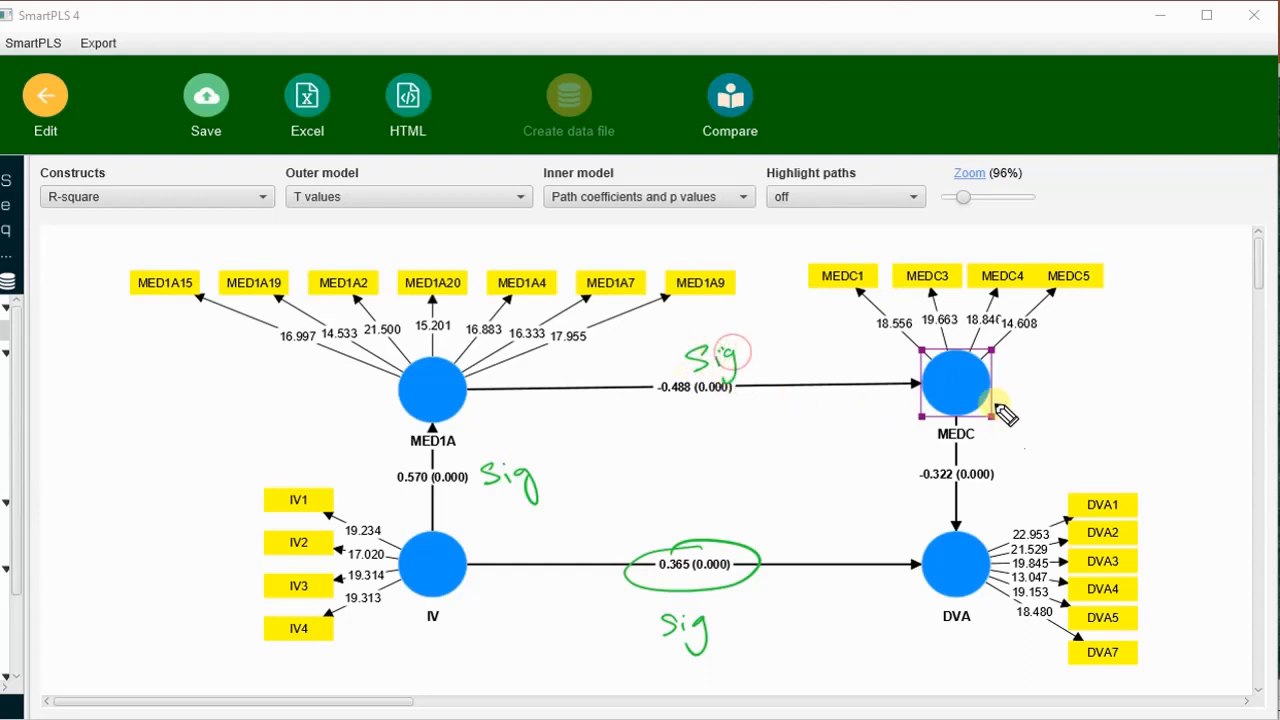
mouse_move(1030, 452)
left_mouse_down()
mouse_move(1020, 457)
mouse_move(1042, 487)
left_mouse_up()
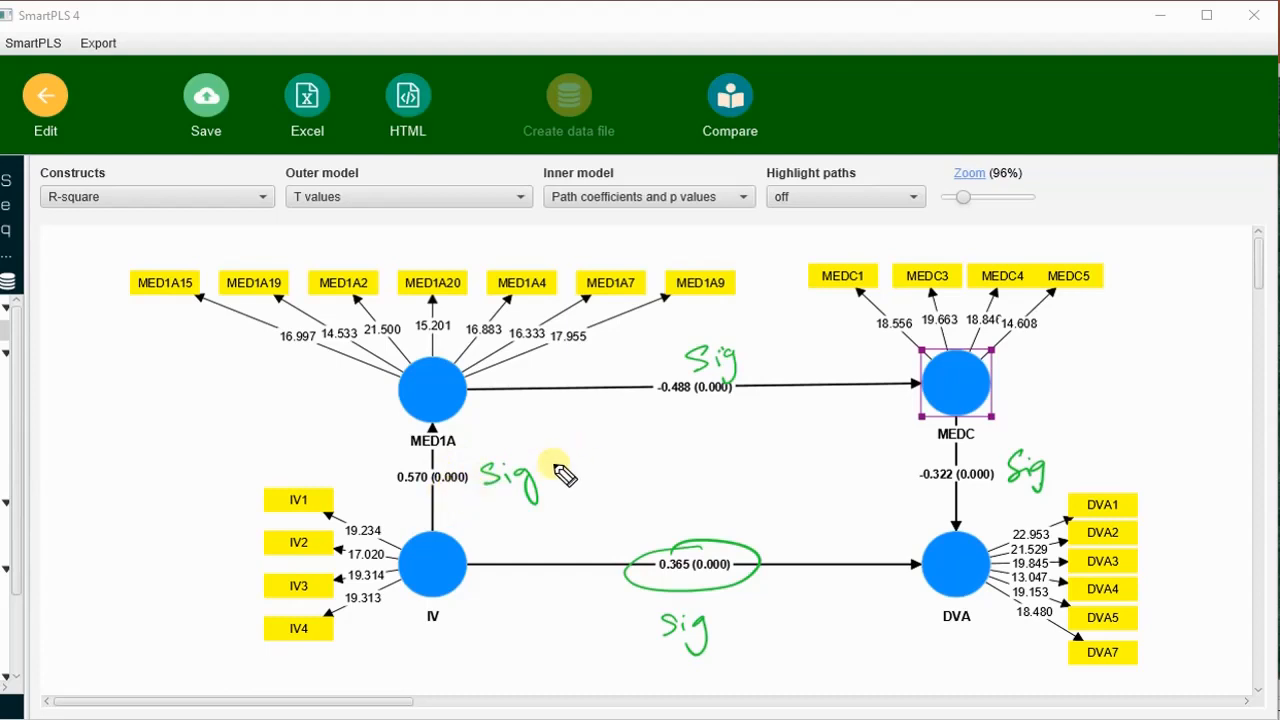
Label the IV to MED1A path A, the MED1A to MEDC path B and the MEDC to DVA path C.
left_click_drag(543, 500, 572, 478)
left_click_drag(748, 362, 770, 348)
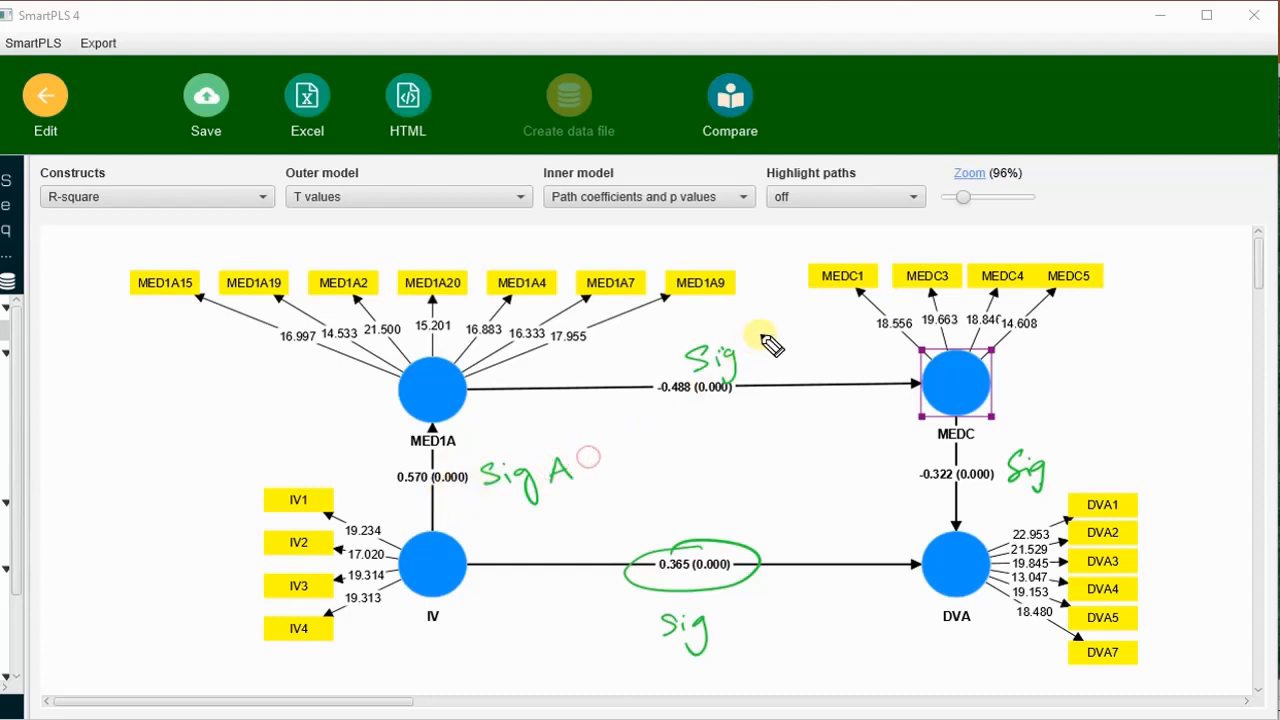
mouse_move(1100, 449)
left_mouse_down()
mouse_move(1071, 457)
mouse_move(1100, 463)
left_mouse_up()
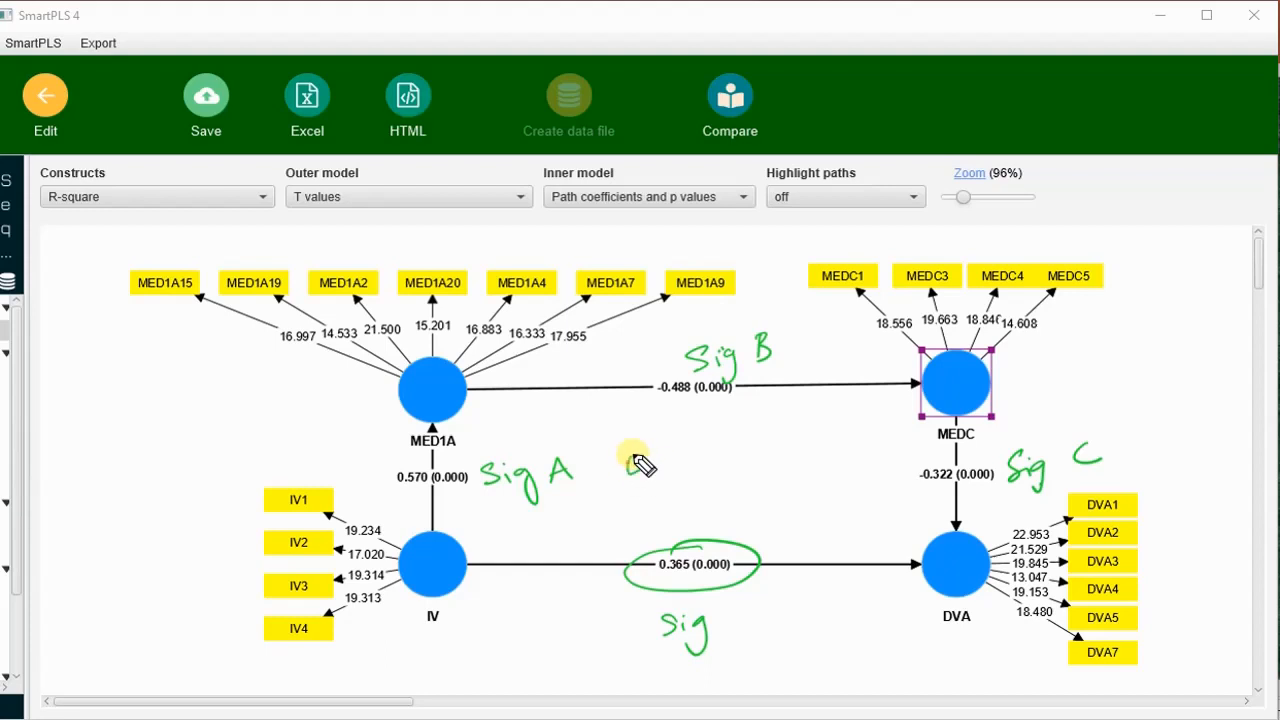
Handwrite the indirect effect formula "Ind = A x B x C = Sig" in the middle of the model.
mouse_move(640, 463)
left_mouse_down()
mouse_move(666, 480)
mouse_move(697, 460)
mouse_move(723, 474)
mouse_move(843, 425)
mouse_move(862, 437)
mouse_move(856, 447)
left_mouse_up()
mouse_move(745, 494)
left_mouse_down()
mouse_move(810, 505)
mouse_move(792, 496)
left_mouse_up()
mouse_move(817, 485)
left_mouse_down()
mouse_move(832, 497)
mouse_move(855, 488)
left_mouse_up()
left_click(817, 474)
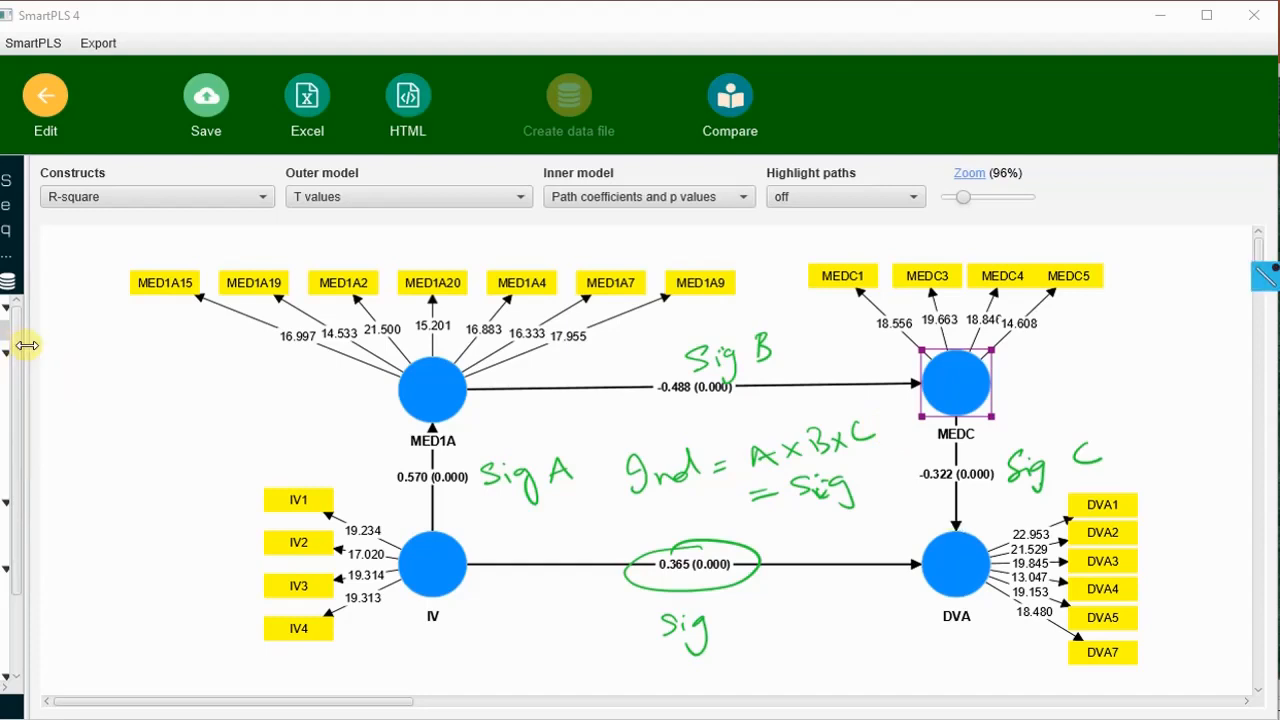
Widen the results list and examine the path coefficients table of means, STDEV, T values and p values.
mouse_move(27, 346)
left_mouse_down()
mouse_move(263, 343)
mouse_move(244, 352)
left_mouse_up()
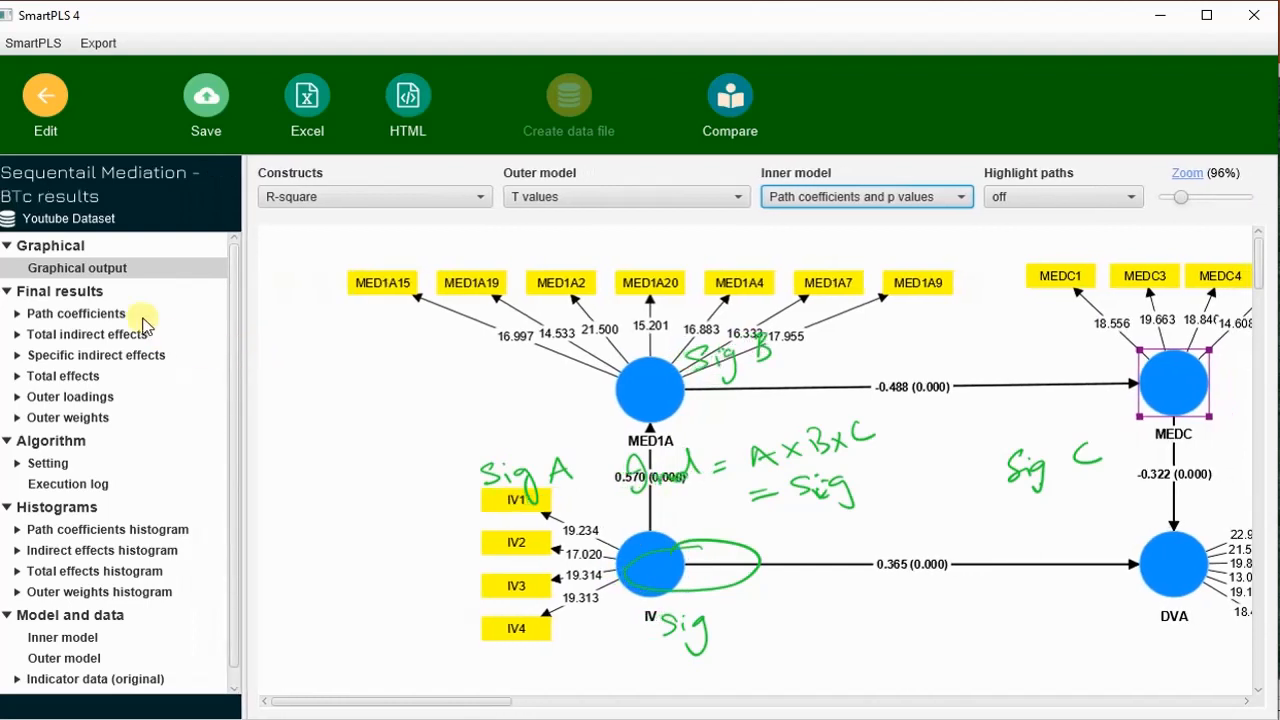
left_click(94, 314)
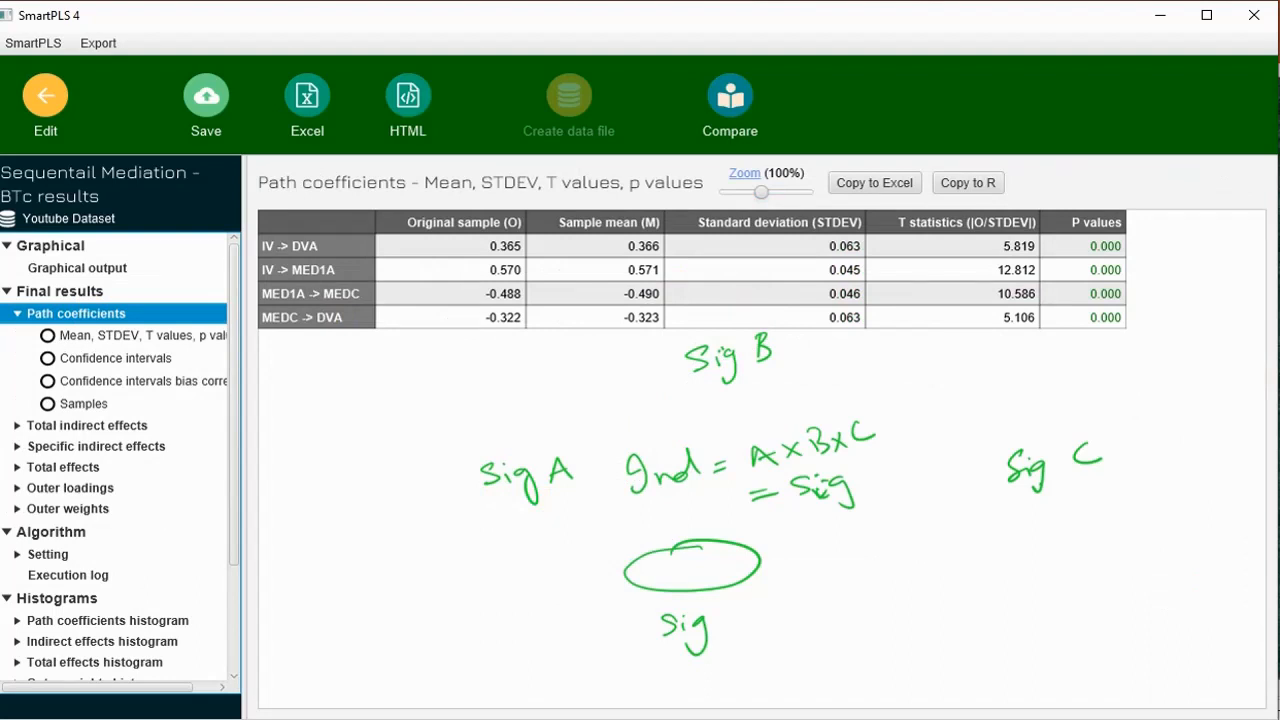
left_click(407, 247)
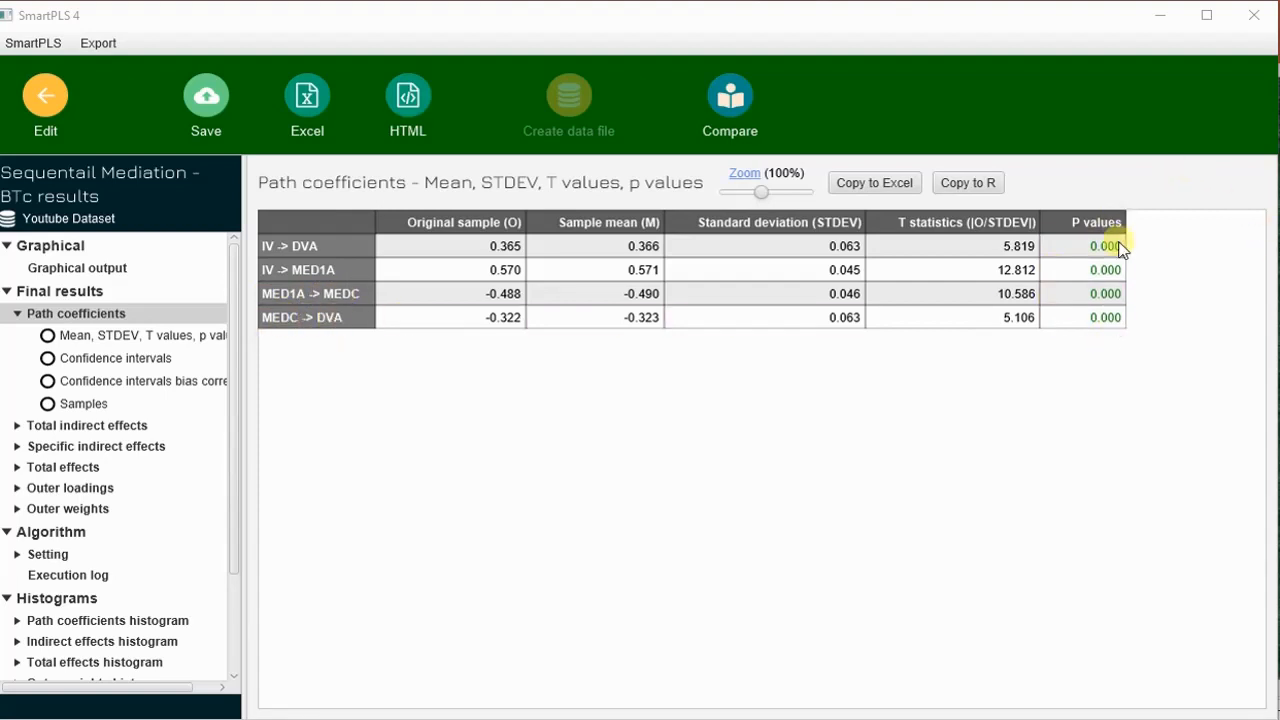
Examine the means, STDEV, T values and p values of the specific indirect effects.
left_click(18, 446)
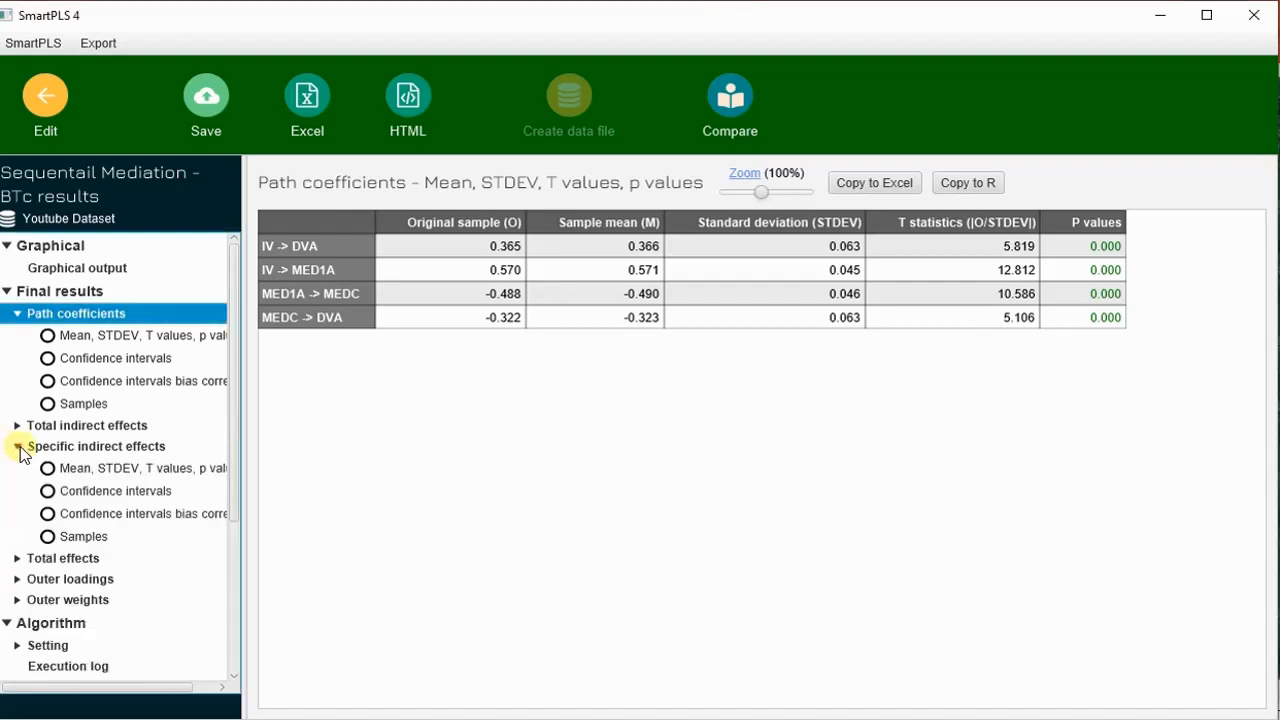
left_click(149, 470)
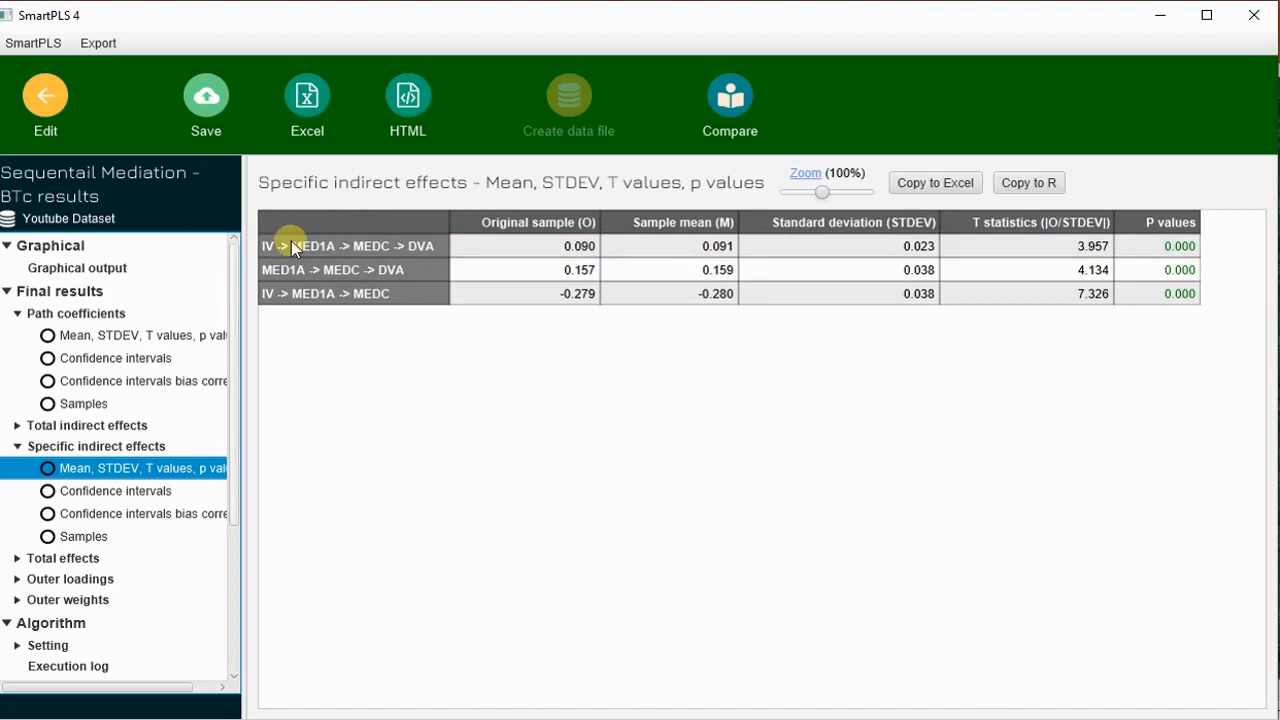
In the graphical output, trace the IV to MED1A to MEDC to DVA route in green and handwrite "IV → Med1 → Med 2 → DV".
left_click(1193, 257)
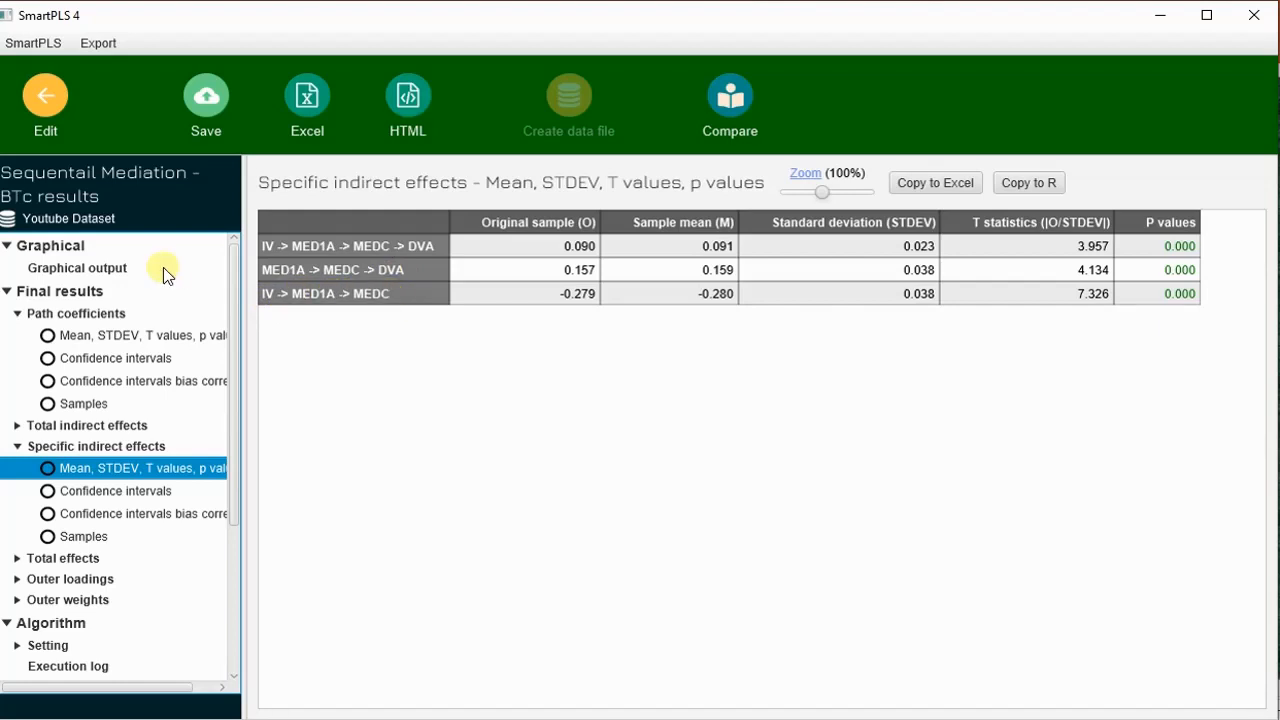
left_click(80, 270)
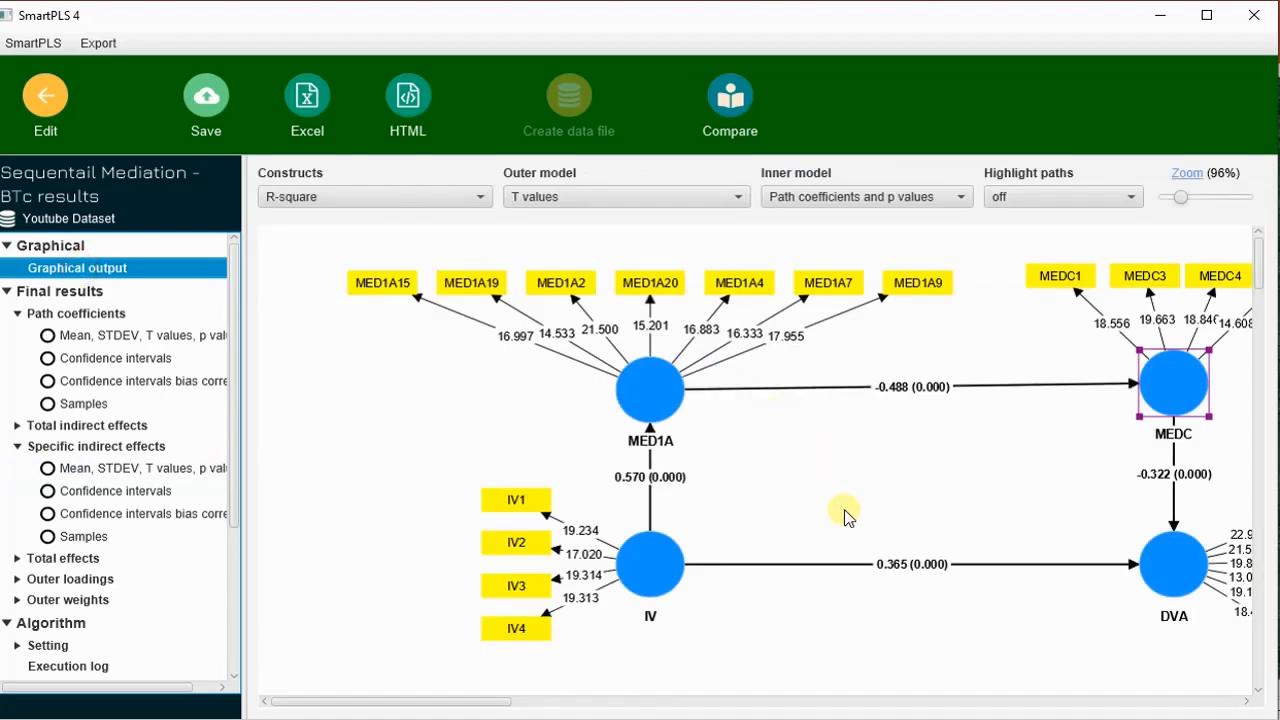
key("alt+Tab")
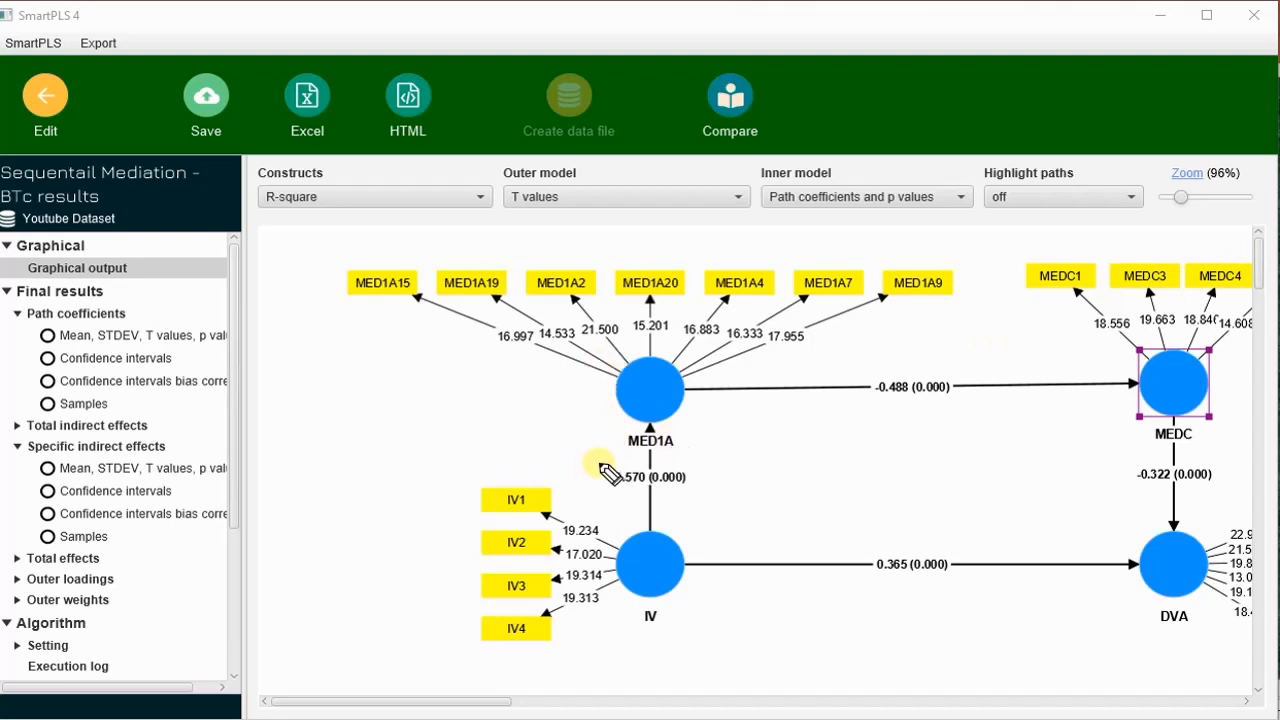
mouse_move(672, 537)
left_mouse_down()
mouse_move(674, 409)
mouse_move(1154, 380)
mouse_move(1140, 559)
mouse_move(1168, 538)
left_mouse_up()
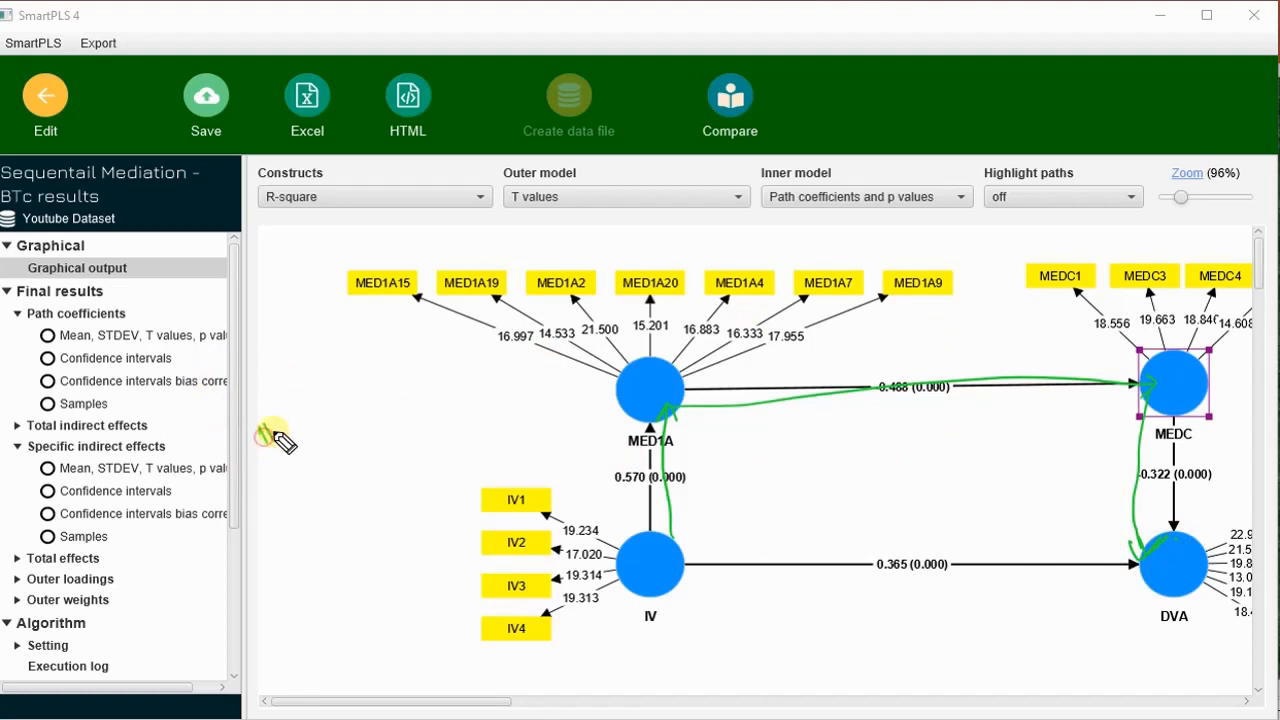
left_click_drag(276, 430, 558, 382)
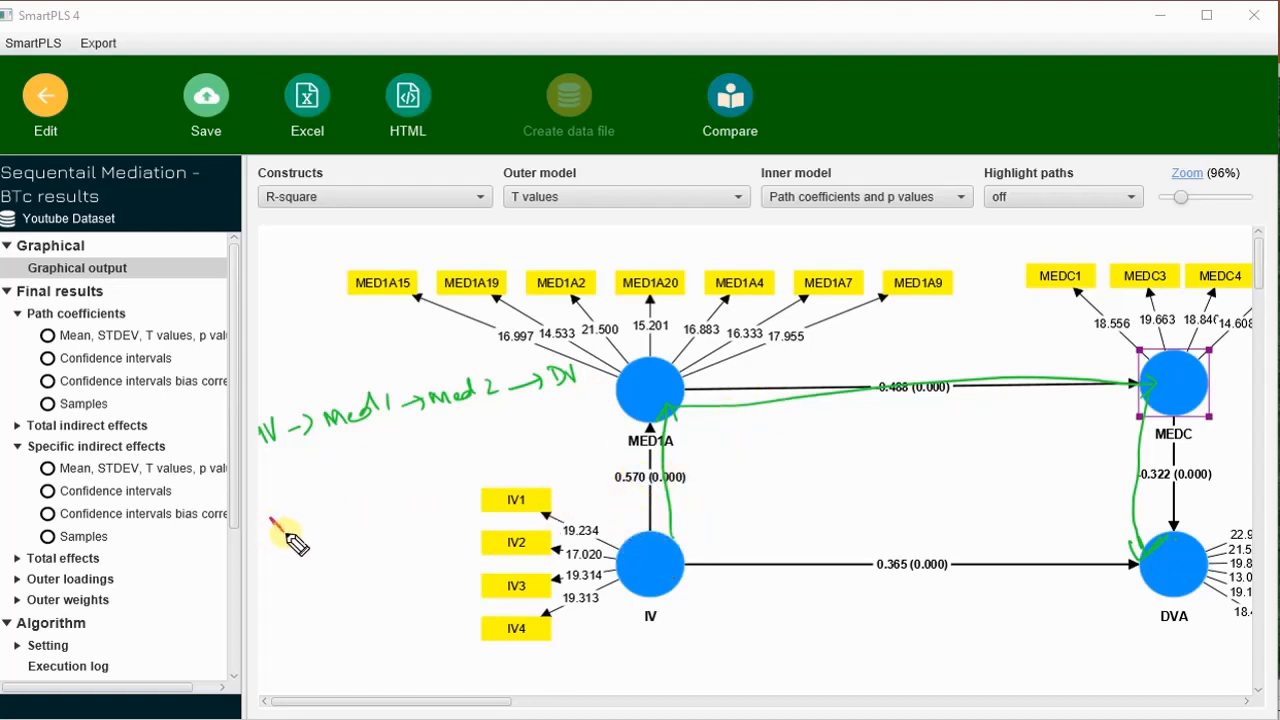
Trace the IV to MED1A to MEDC route in red and handwrite "IV → Med1 → Med" and "Med1 → Med 2 → DV".
left_click_drag(284, 530, 290, 522)
mouse_move(643, 558)
left_mouse_down()
mouse_move(651, 457)
mouse_move(636, 410)
mouse_move(651, 400)
mouse_move(1148, 398)
left_mouse_up()
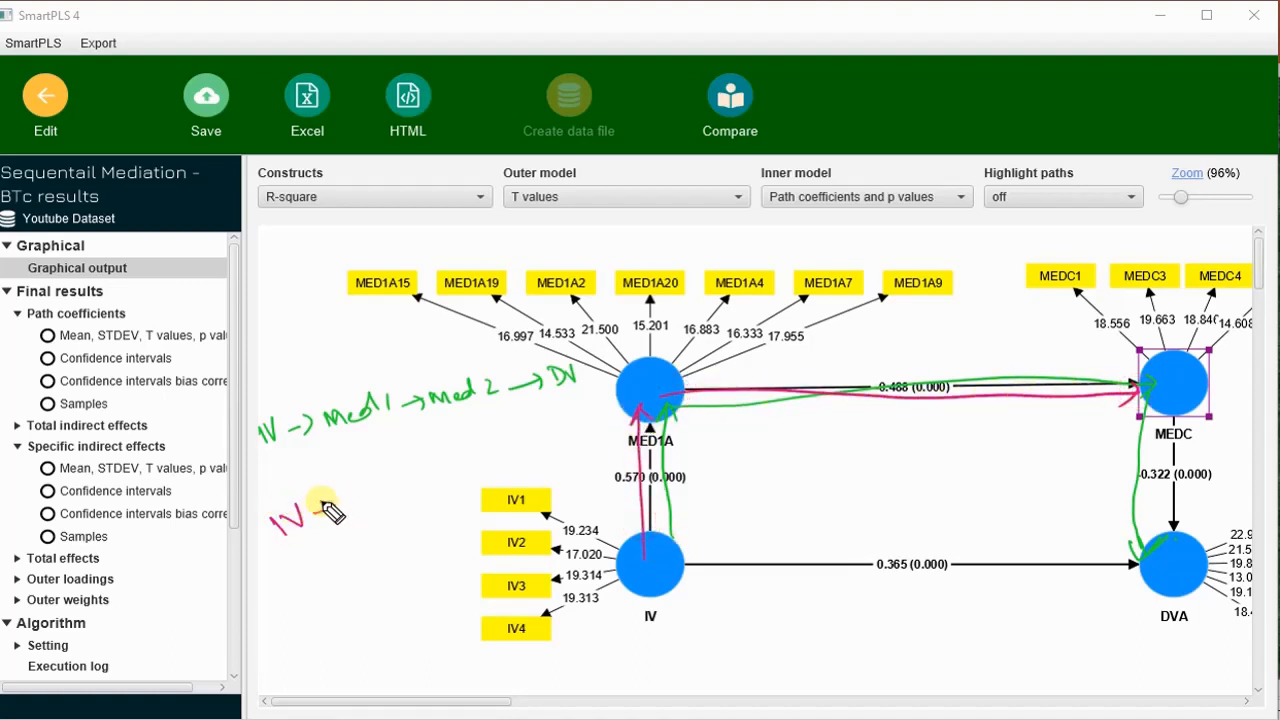
mouse_move(333, 512)
left_mouse_down()
mouse_move(423, 466)
mouse_move(523, 442)
mouse_move(536, 414)
left_mouse_up()
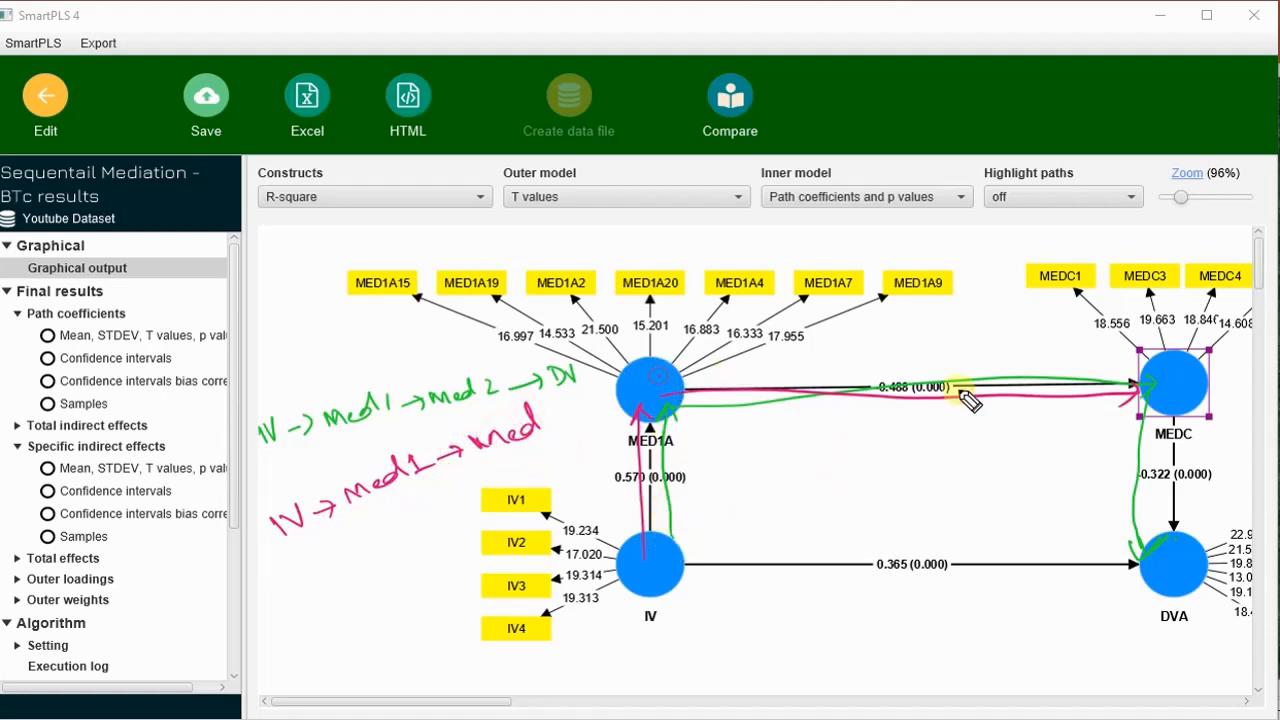
mouse_move(271, 570)
left_mouse_down()
mouse_move(274, 582)
mouse_move(340, 560)
mouse_move(508, 484)
mouse_move(544, 450)
left_mouse_up()
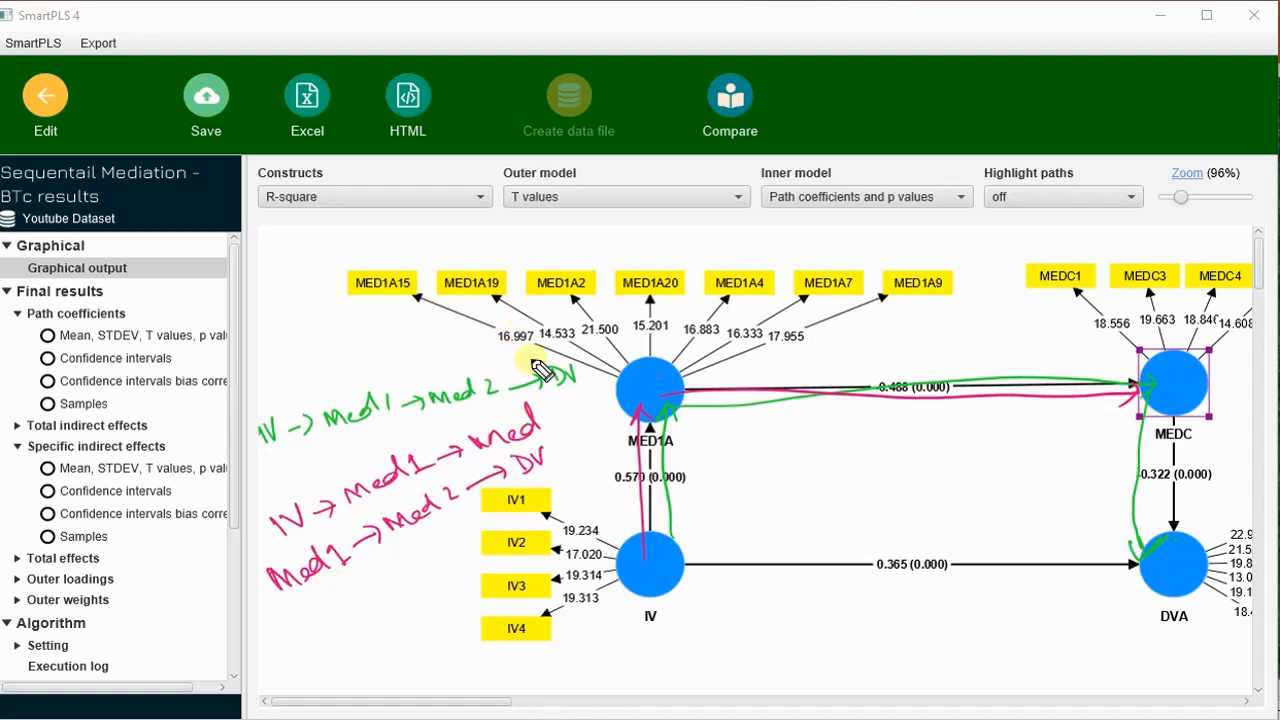
Circle the handwritten "IV → Med1 → Med 2 → DV" chain and write "Sig" above it.
mouse_move(345, 362)
left_mouse_down()
mouse_move(323, 382)
mouse_move(362, 452)
mouse_move(632, 366)
mouse_move(226, 418)
left_mouse_up()
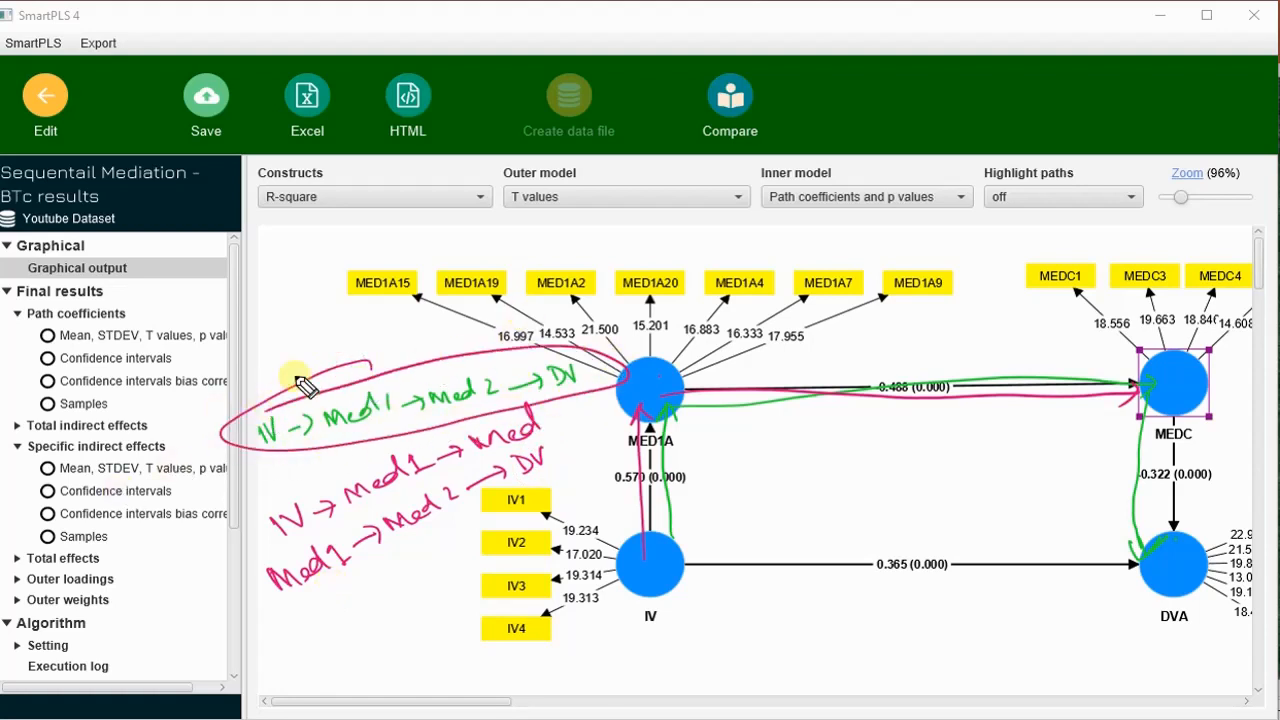
mouse_move(297, 362)
left_mouse_down()
mouse_move(302, 375)
mouse_move(306, 364)
left_mouse_up()
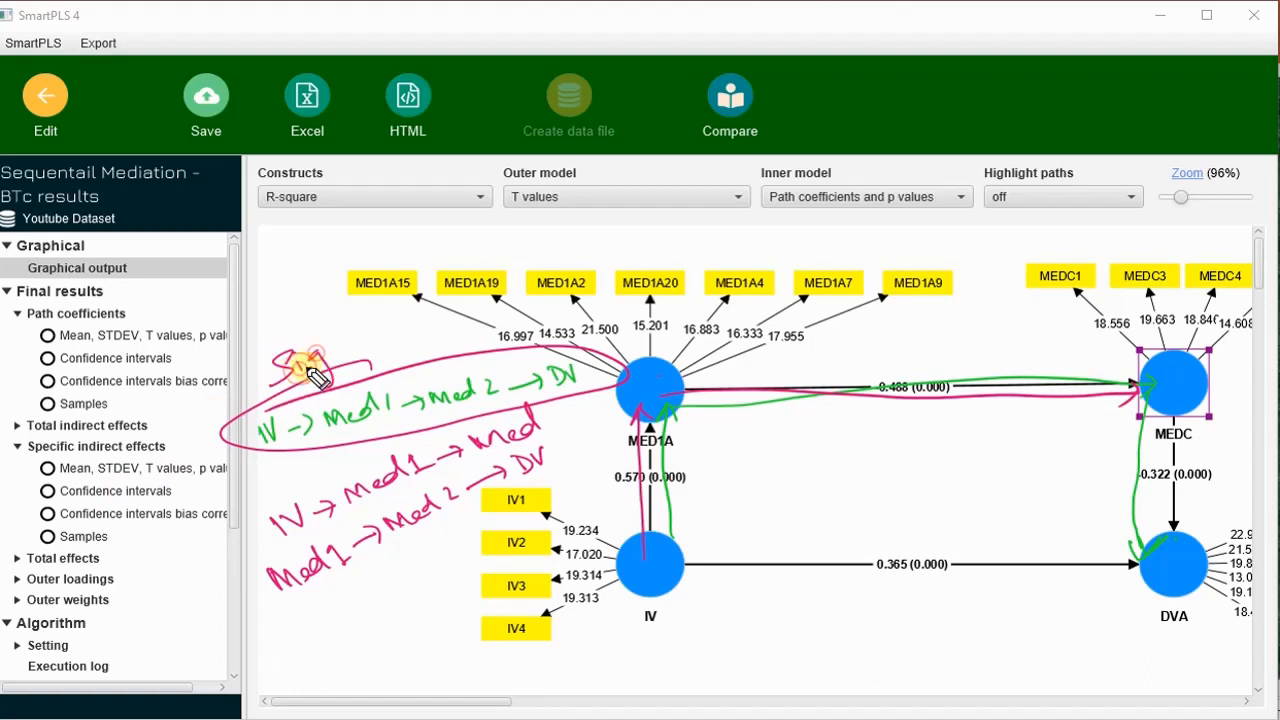
left_click(294, 346)
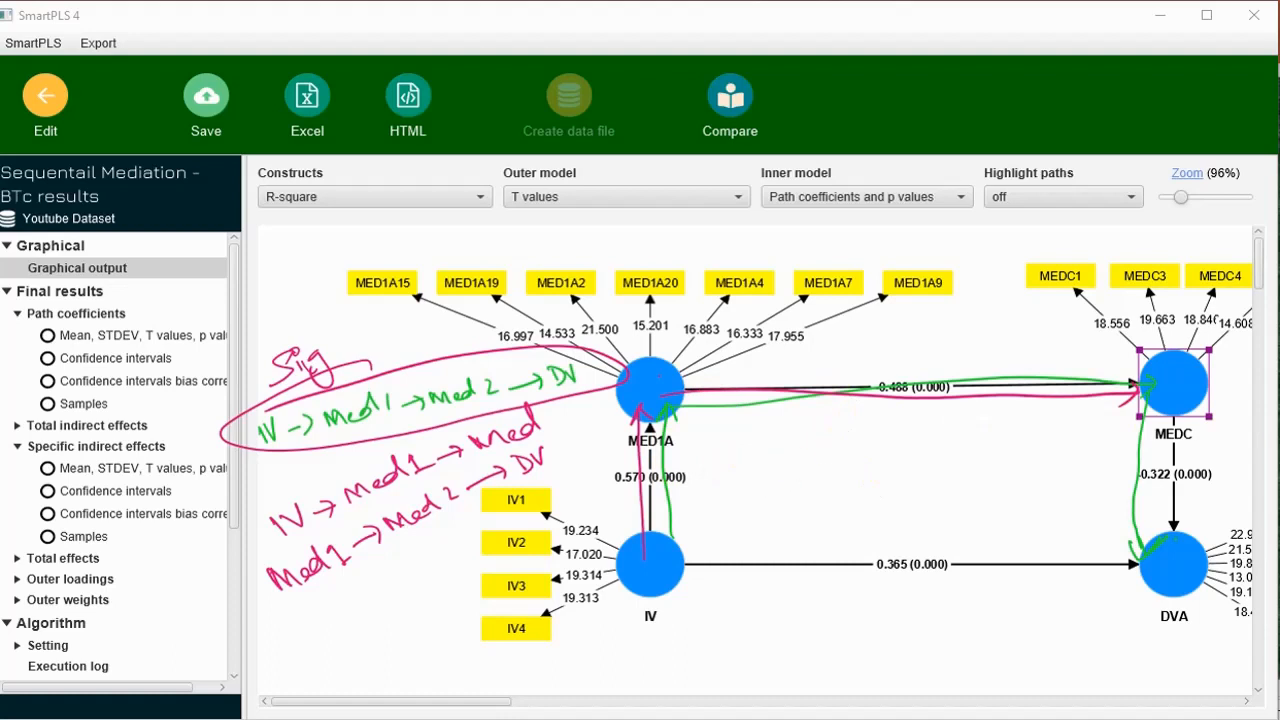
Clear the annotations and mark the IV to MED1A path A, the MED1A to MEDC path B and the MEDC to DVA path C.
key("ctrl+shift+7")
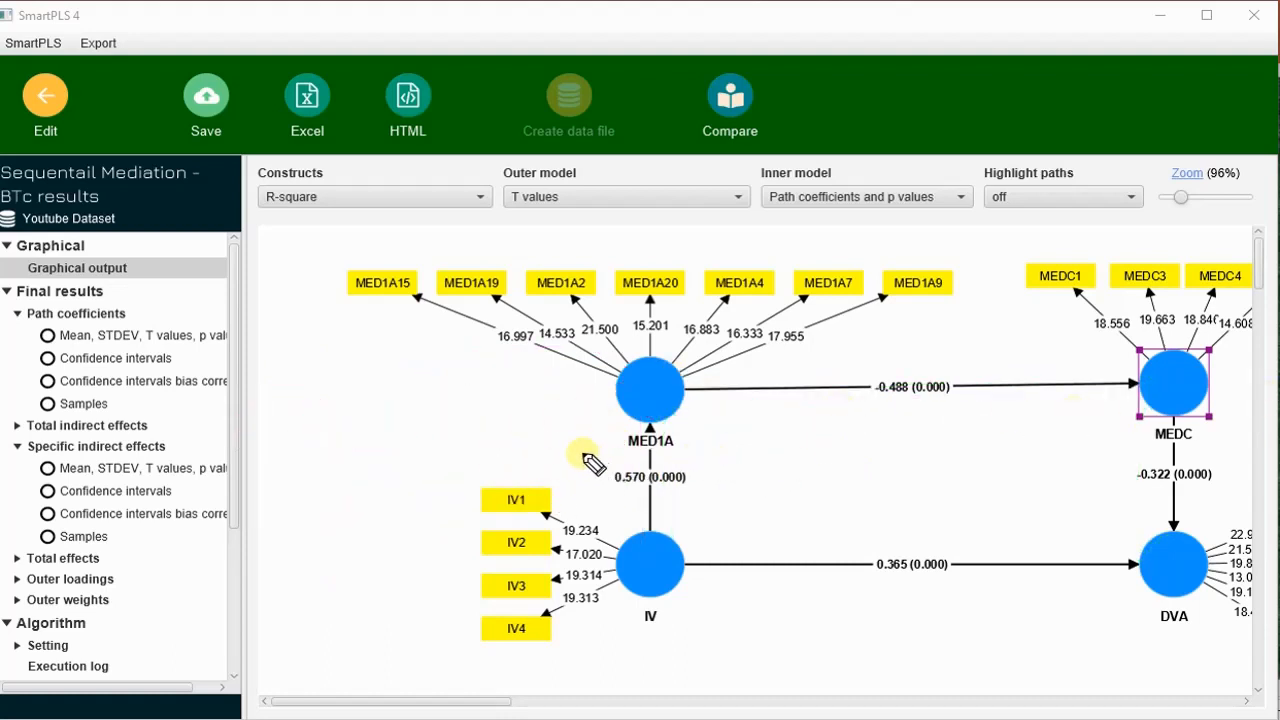
left_click_drag(591, 452, 612, 467)
left_click_drag(872, 349, 880, 378)
left_click_drag(1217, 456, 1228, 462)
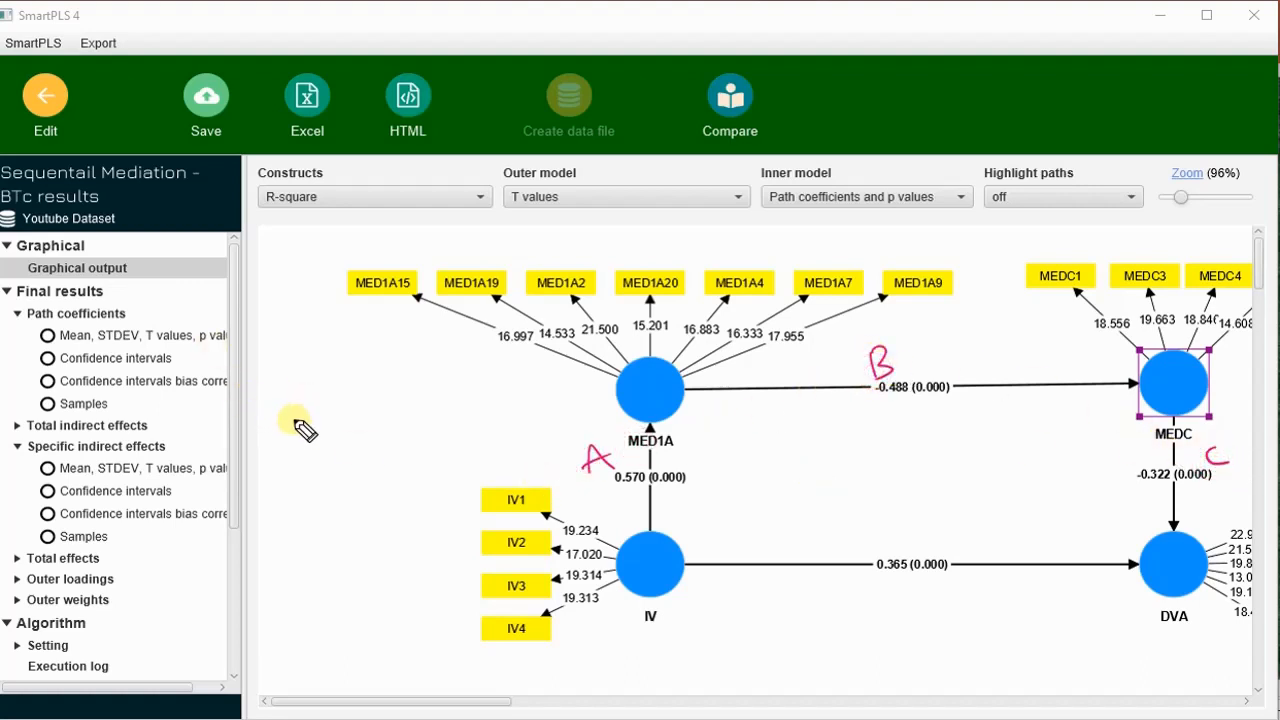
Handwrite "= A x B x C = Insig", "= A x B Sig" and "= B x C Insig" beside the model, underlining A x B x C.
mouse_move(303, 410)
left_mouse_down()
mouse_move(316, 420)
mouse_move(422, 398)
mouse_move(428, 378)
left_mouse_up()
left_click_drag(266, 428, 286, 423)
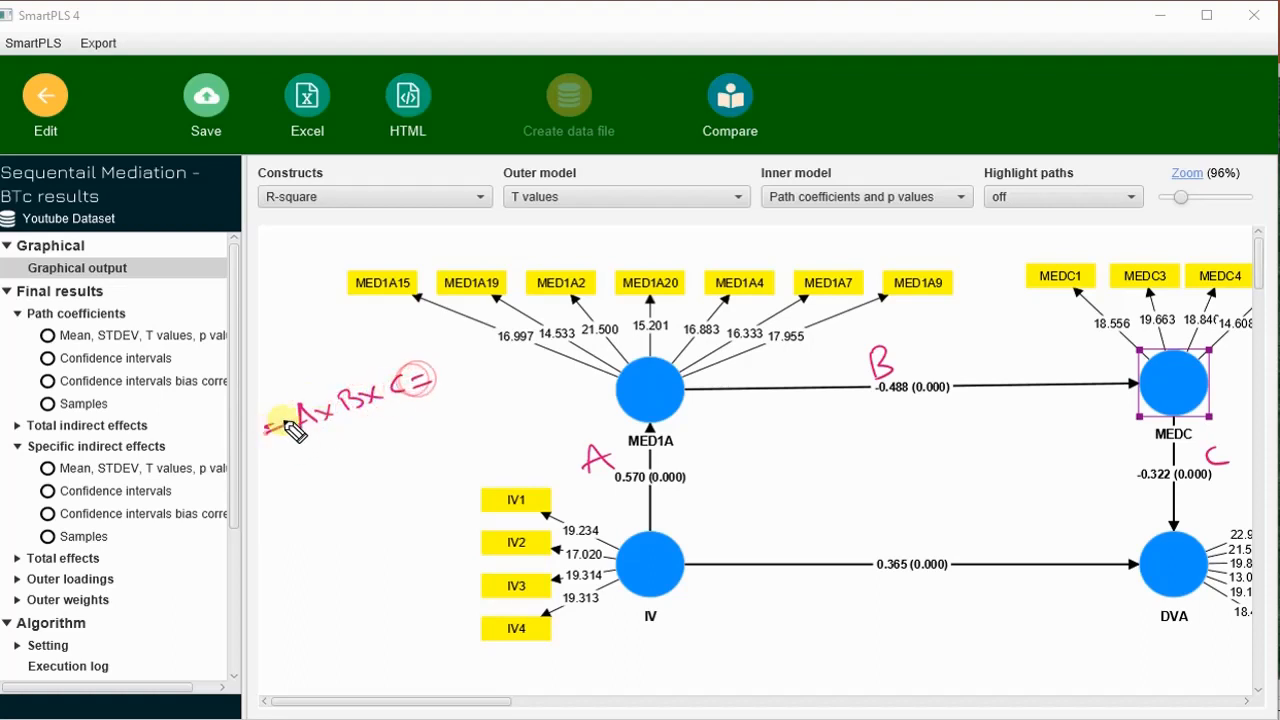
mouse_move(283, 490)
left_mouse_down()
mouse_move(443, 423)
mouse_move(453, 441)
left_mouse_up()
left_click_drag(468, 422, 480, 427)
left_click(446, 416)
left_click_drag(311, 533, 325, 527)
left_click_drag(312, 538, 327, 531)
mouse_move(373, 496)
left_mouse_down()
mouse_move(486, 478)
mouse_move(508, 451)
mouse_move(527, 455)
mouse_move(518, 475)
mouse_move(530, 482)
left_mouse_up()
mouse_move(272, 441)
left_mouse_down()
mouse_move(400, 416)
mouse_move(285, 450)
left_mouse_up()
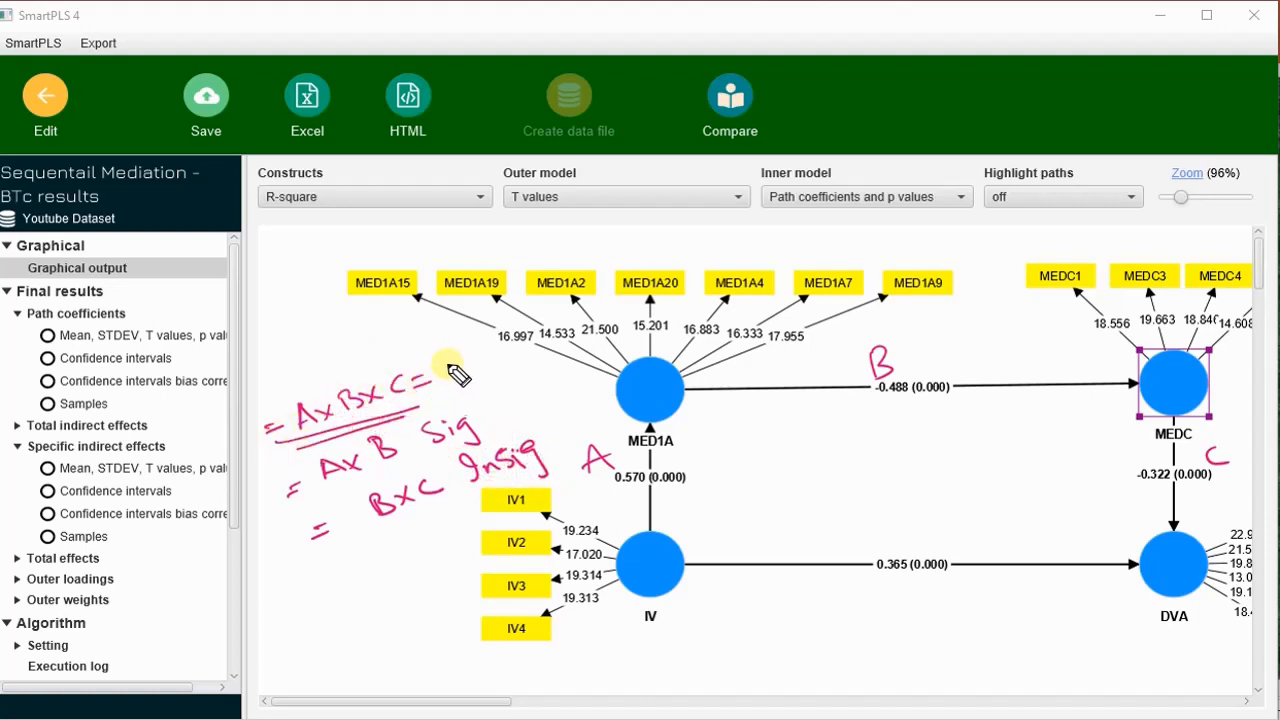
mouse_move(455, 372)
left_mouse_down()
mouse_move(457, 357)
mouse_move(505, 366)
mouse_move(500, 388)
left_mouse_up()
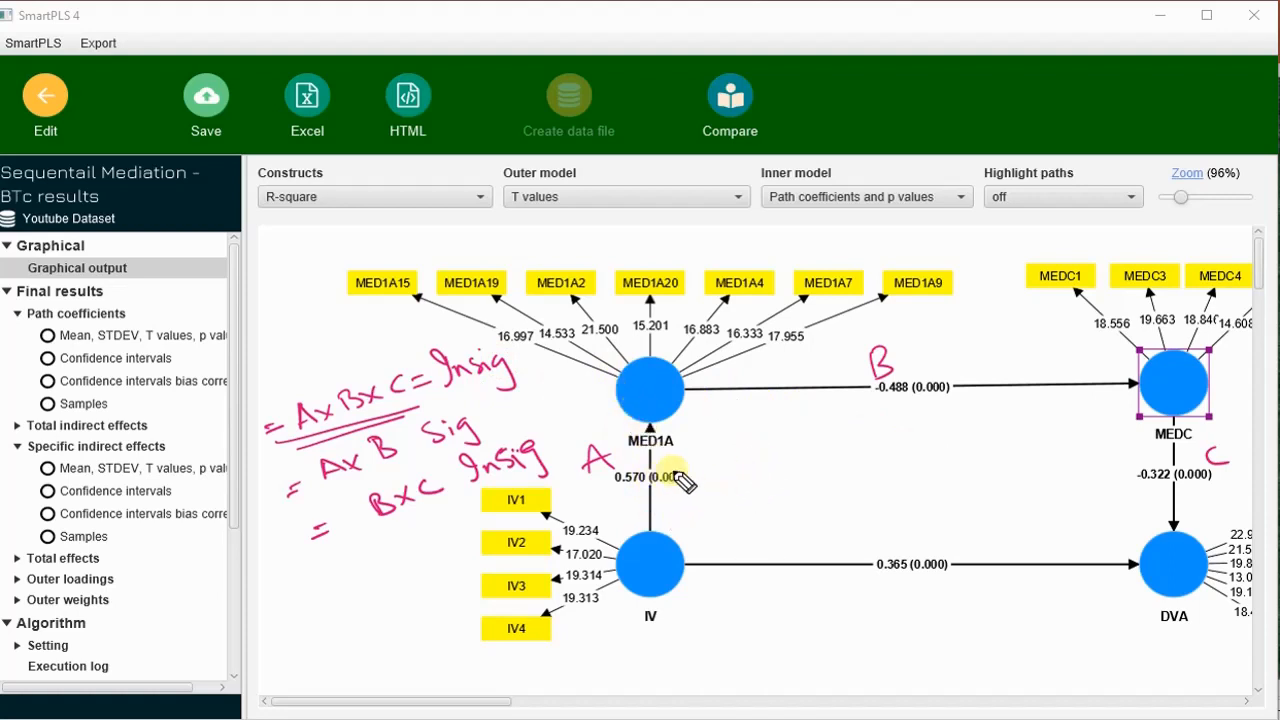
Circle the coefficients of paths A, B and C, and clear all handwritten annotations.
mouse_move(670, 442)
left_mouse_down()
mouse_move(590, 470)
mouse_move(714, 444)
left_mouse_up()
left_click_drag(923, 363, 874, 371)
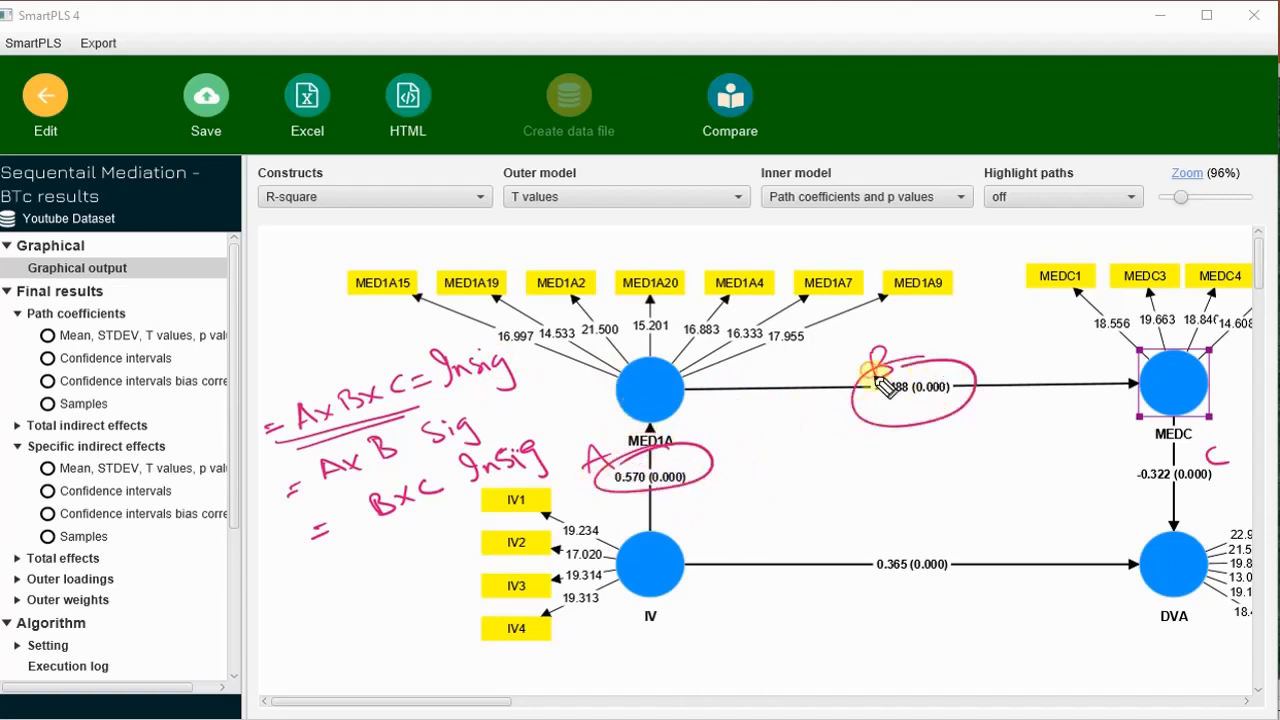
mouse_move(1188, 470)
left_mouse_down()
mouse_move(1094, 491)
mouse_move(1086, 457)
left_mouse_up()
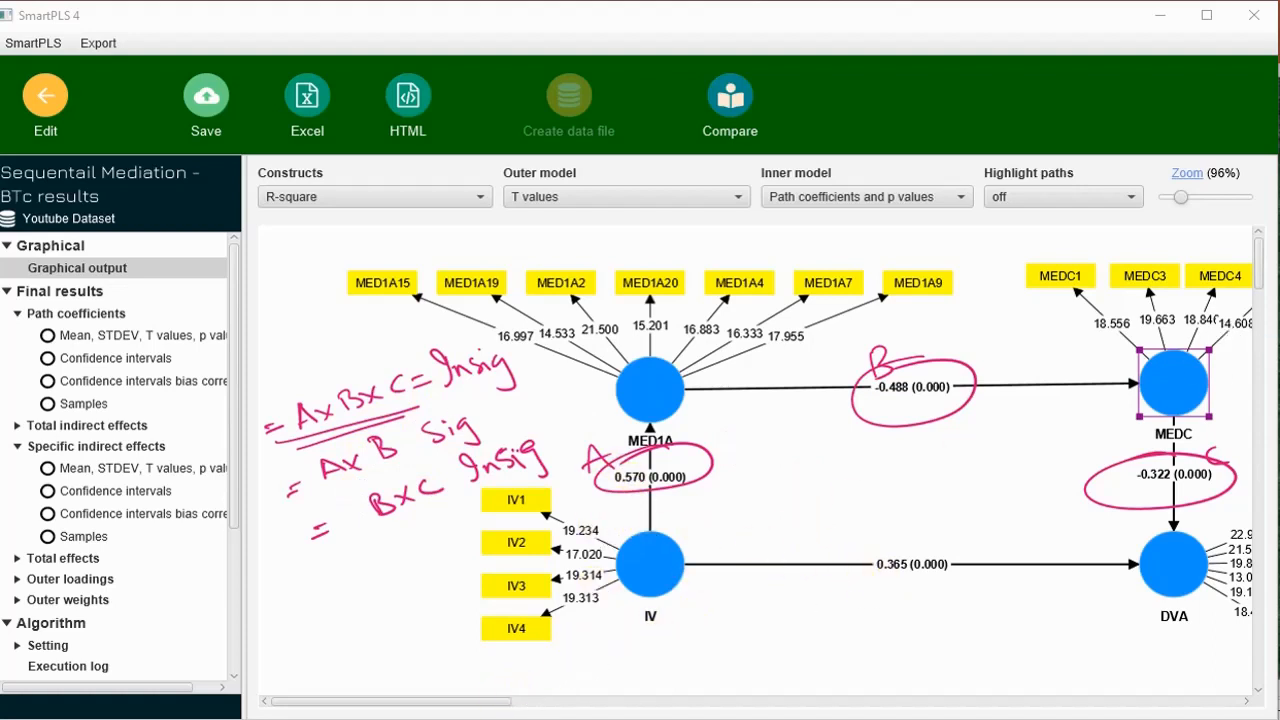
key("Escape")
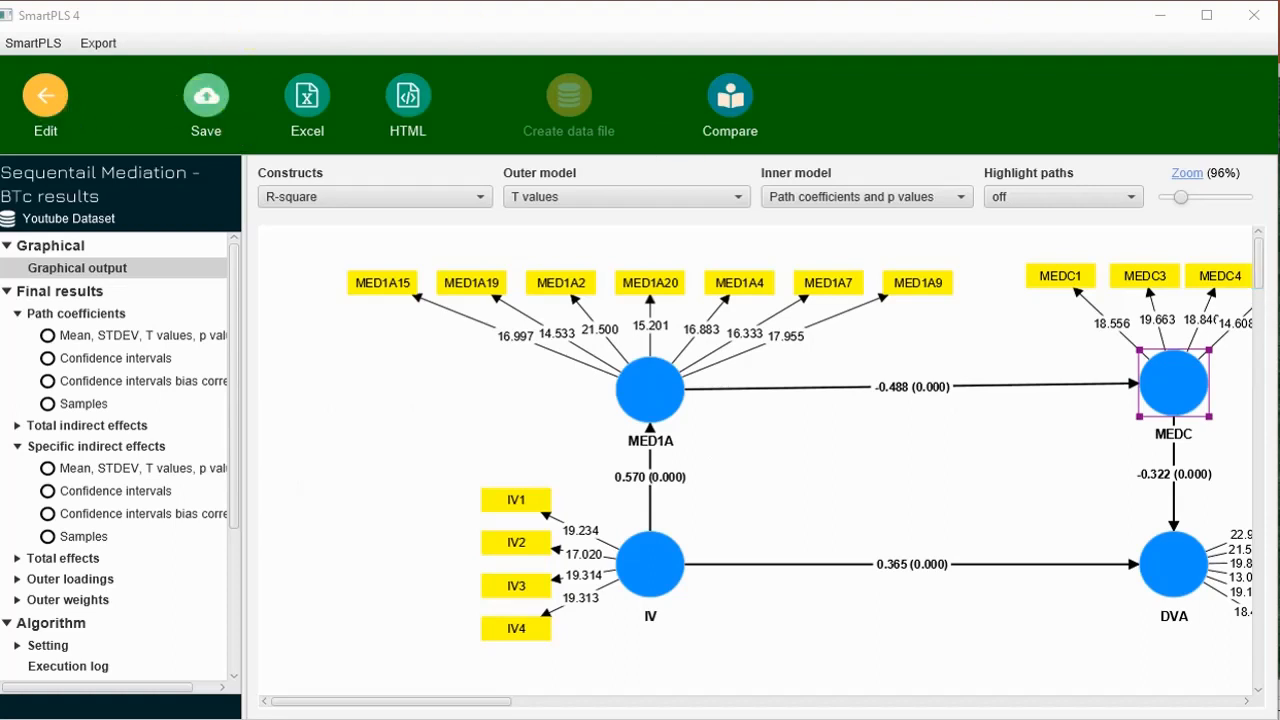
Return to editing the model and connect MED1A to DVA and IV to MEDC.
left_click(45, 100)
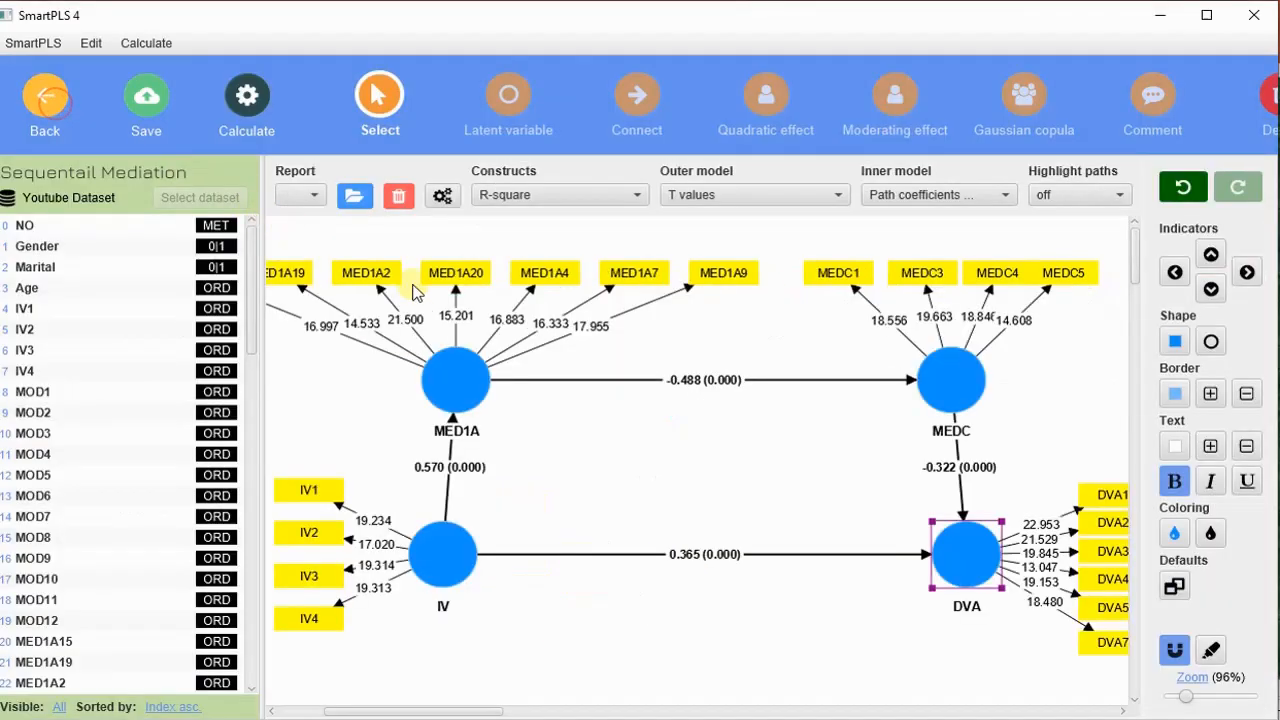
left_click(632, 100)
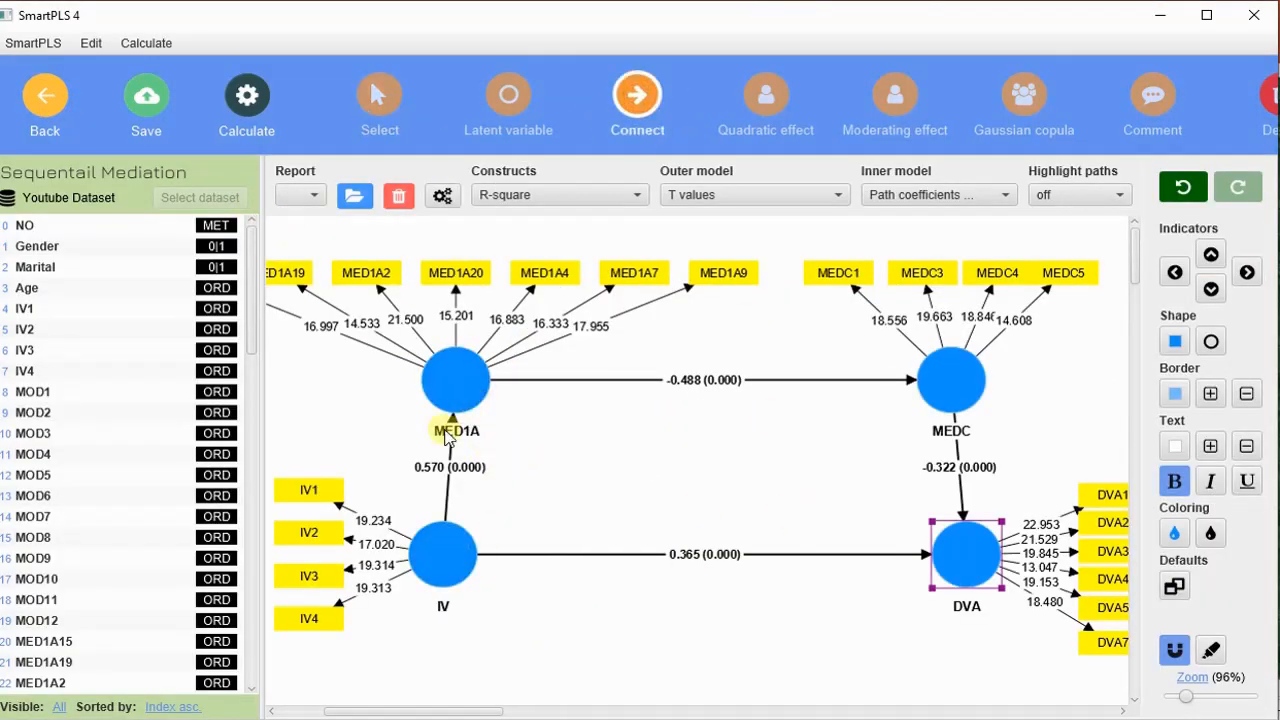
left_click(468, 400)
left_click_drag(468, 400, 968, 552)
left_click_drag(462, 536, 950, 397)
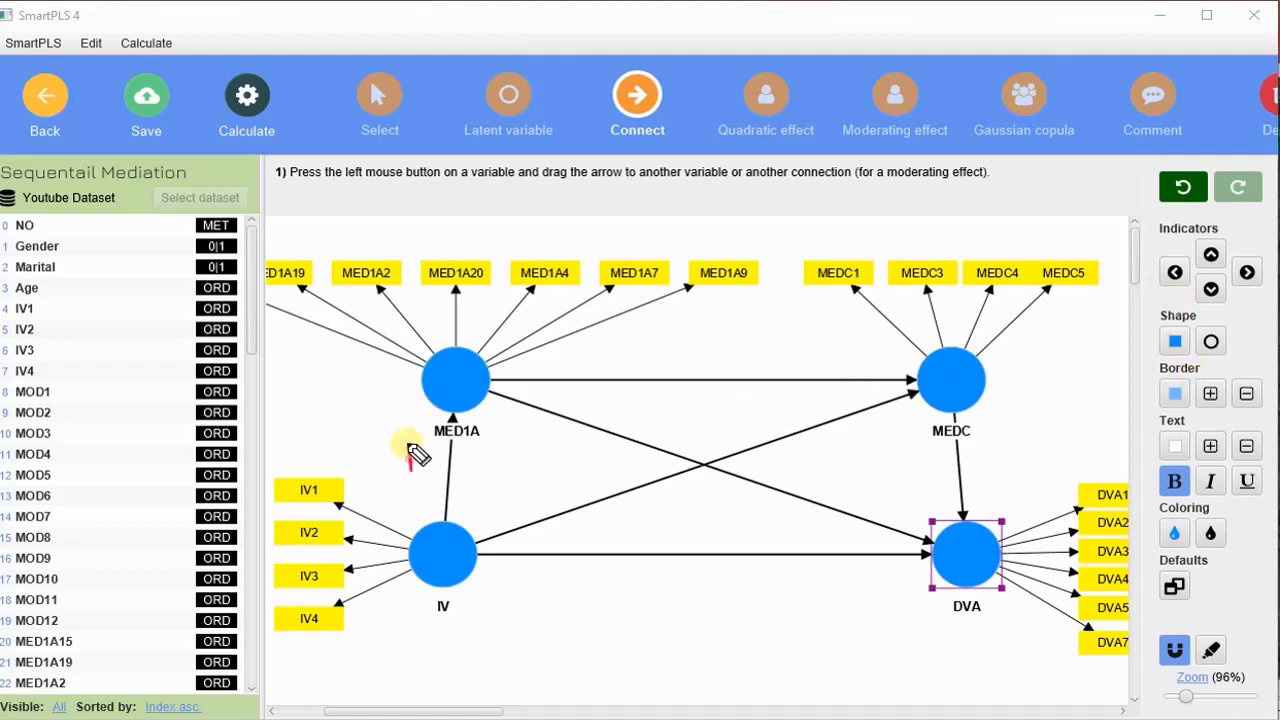
Handwrite A on IV to MED1A, B on MED1A to MEDC, C on MEDC to DVA, D on MED1A to DVA and E on IV to MEDC.
left_click_drag(408, 444, 430, 464)
left_click_drag(406, 459, 428, 456)
left_click_drag(650, 347, 646, 369)
mouse_move(645, 348)
left_mouse_down()
mouse_move(667, 361)
mouse_move(649, 368)
left_mouse_up()
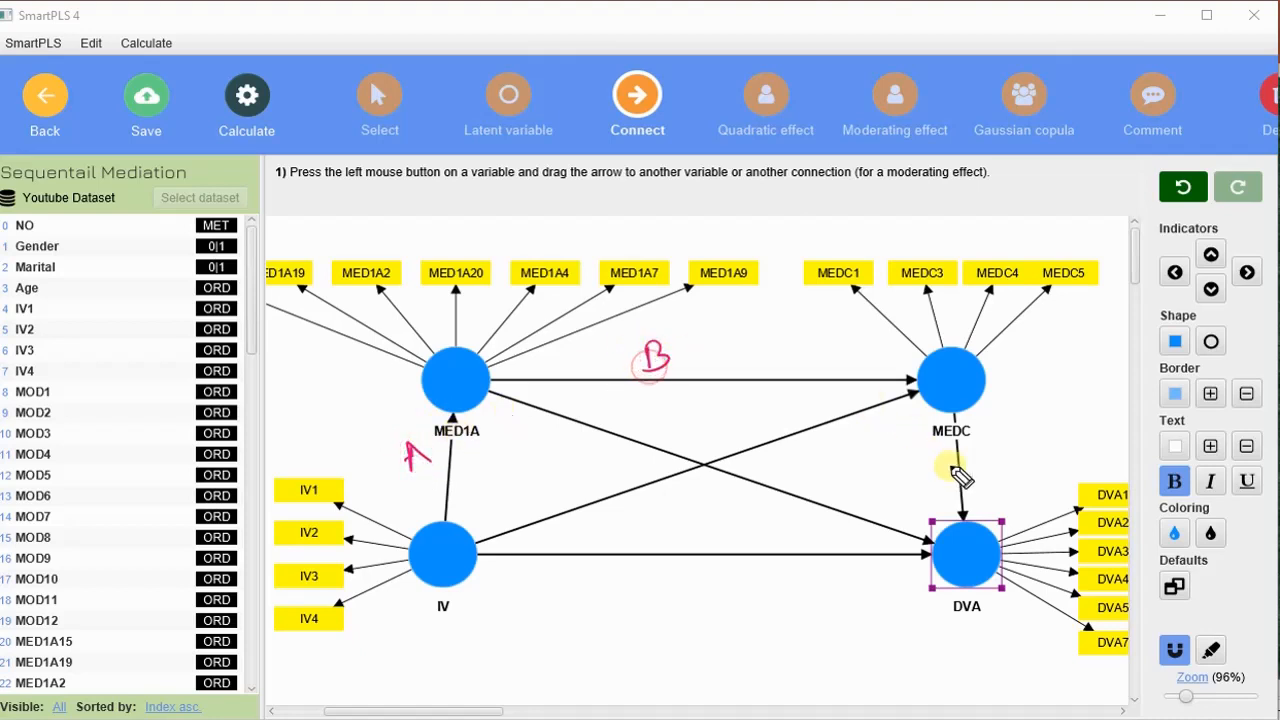
left_click_drag(975, 447, 988, 462)
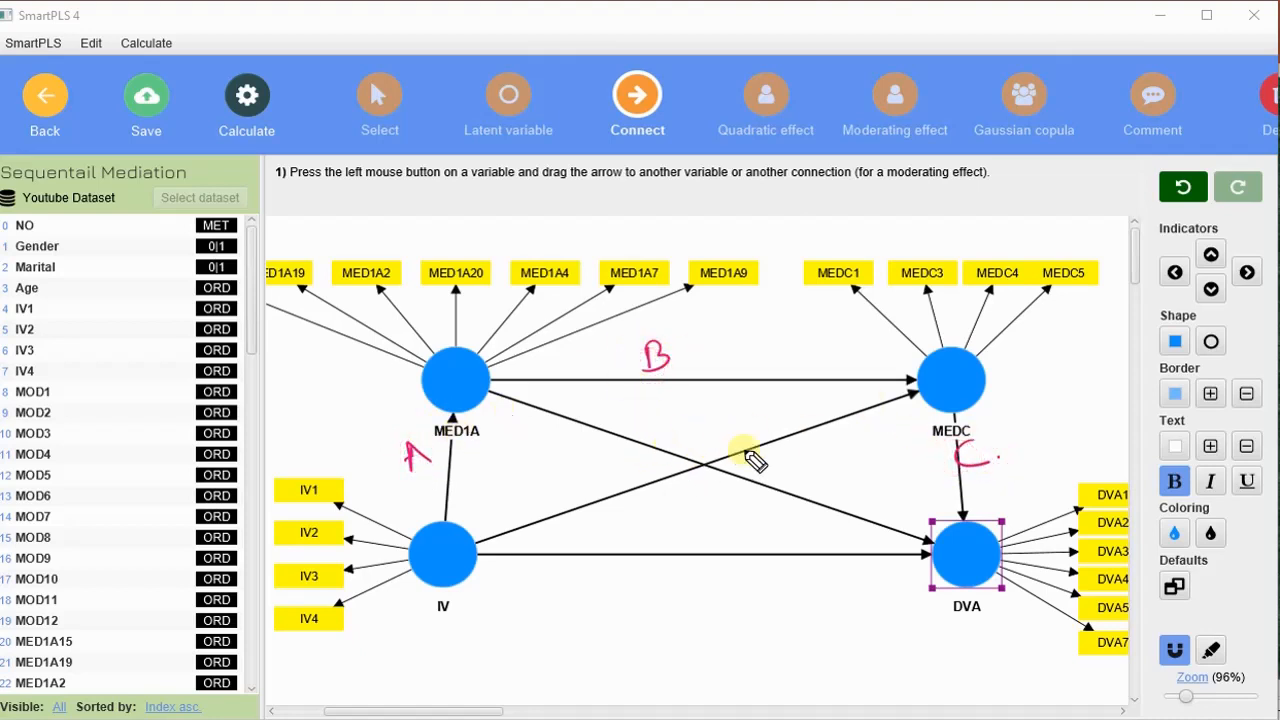
left_click_drag(775, 472, 794, 457)
left_click_drag(786, 400, 805, 428)
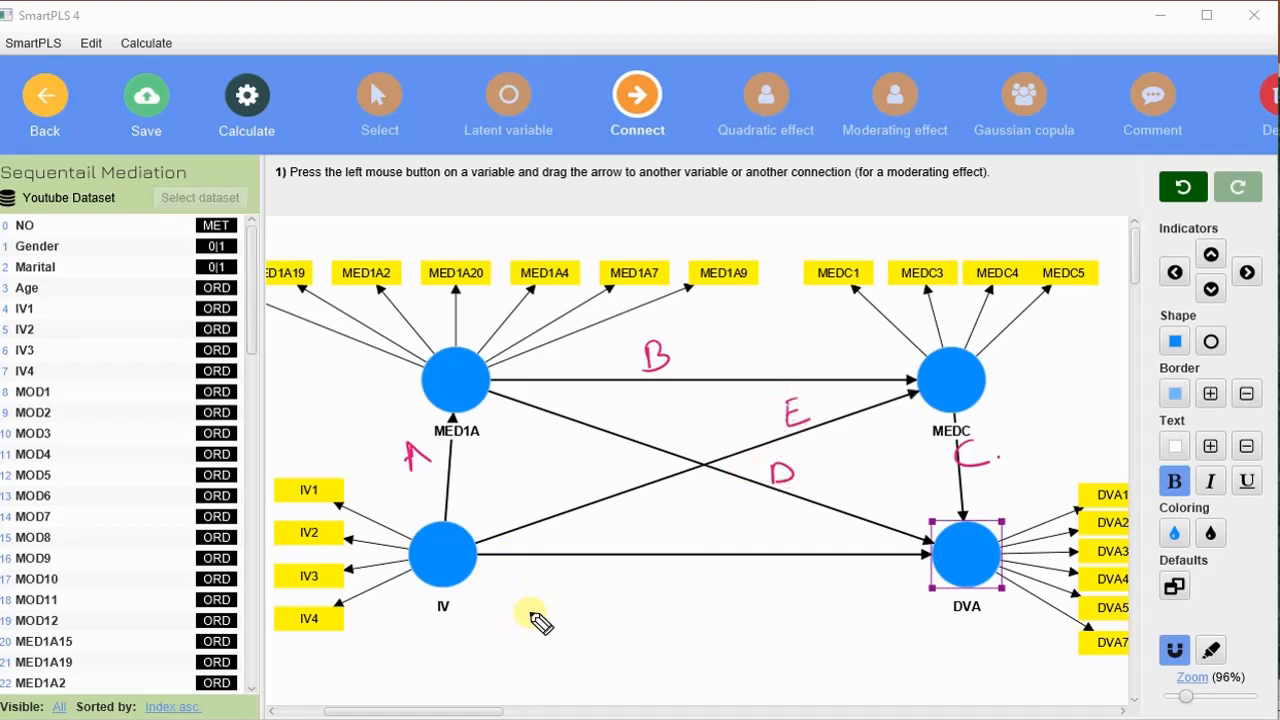
Handwrite the indirect effects below the model: "Seq = A x B x C", "A x B", "B x C", "A x D" and "E x C".
mouse_move(516, 614)
left_mouse_down()
mouse_move(505, 628)
mouse_move(588, 628)
mouse_move(634, 600)
mouse_move(689, 594)
mouse_move(706, 610)
mouse_move(729, 591)
mouse_move(777, 586)
left_mouse_up()
left_click(771, 578)
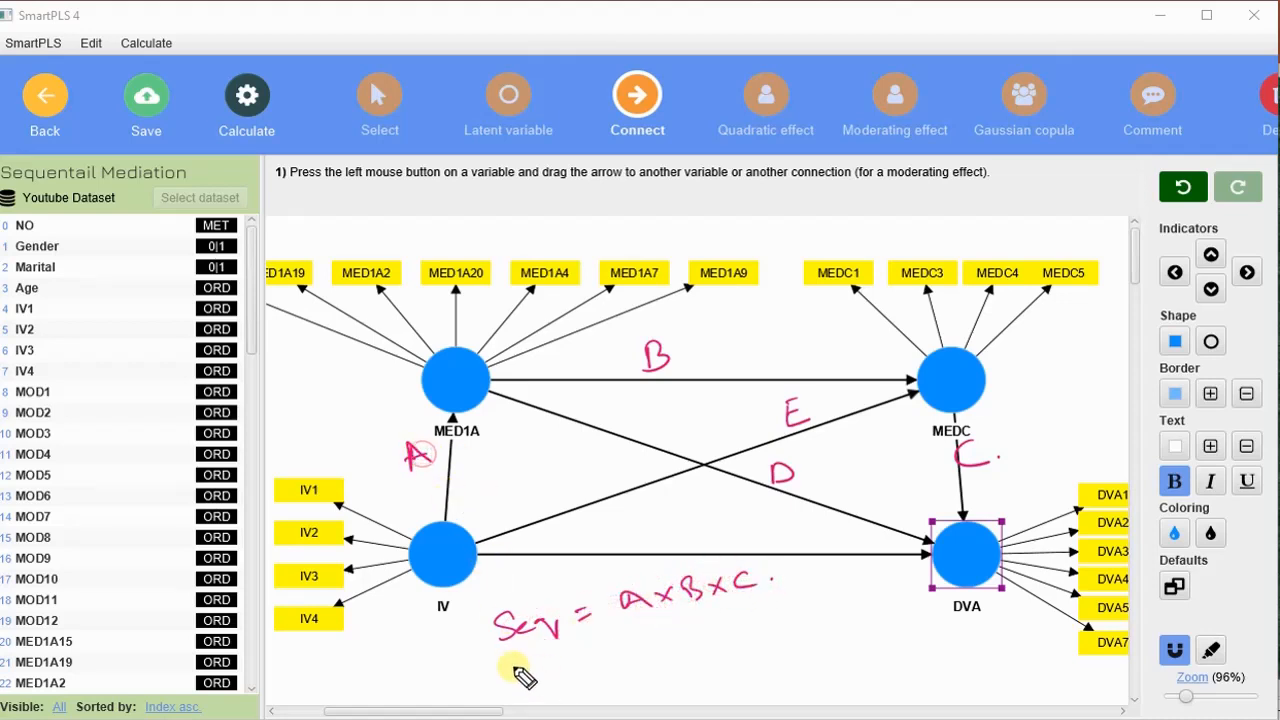
left_click_drag(589, 652, 700, 630)
left_click_drag(614, 684, 634, 678)
left_click_drag(617, 696, 640, 690)
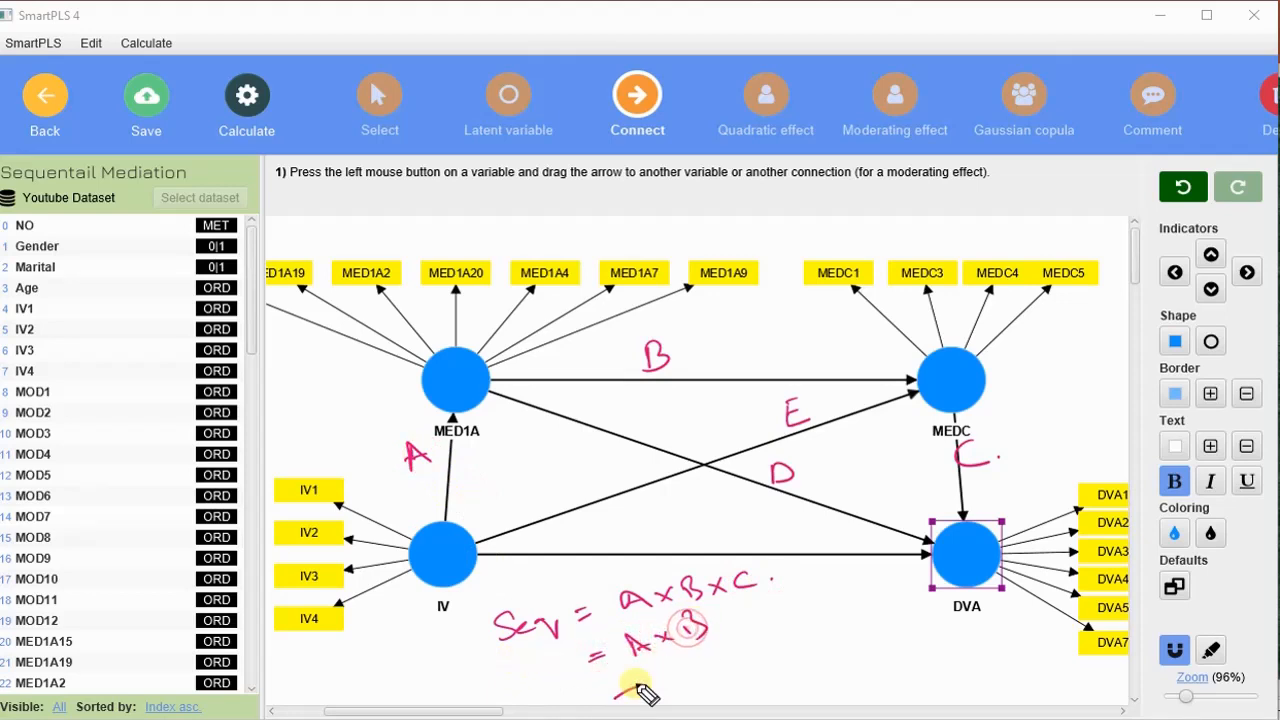
mouse_move(691, 629)
left_mouse_down()
mouse_move(686, 674)
mouse_move(777, 666)
mouse_move(815, 680)
mouse_move(791, 682)
mouse_move(814, 697)
left_mouse_up()
mouse_move(807, 706)
left_mouse_down()
mouse_move(836, 680)
mouse_move(828, 692)
mouse_move(868, 670)
mouse_move(889, 682)
mouse_move(912, 670)
left_mouse_up()
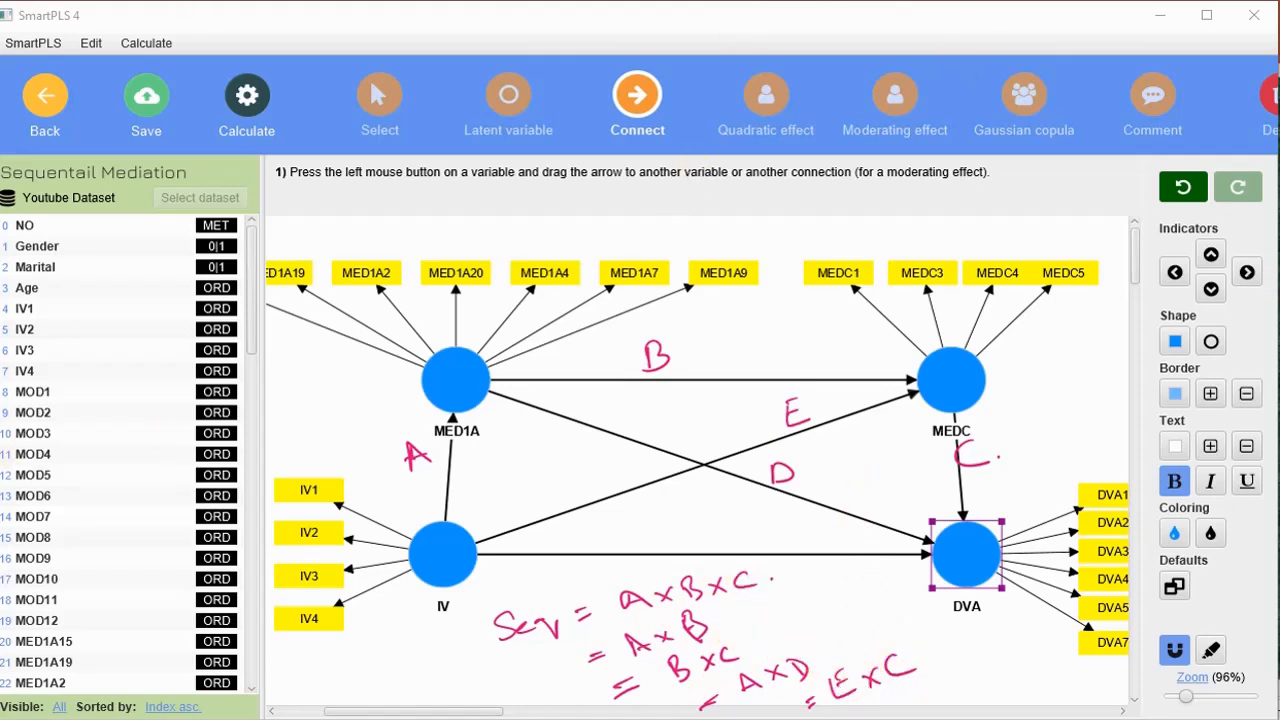
Run consistent PLS-SEM bootstrapping with 5000 subsamples, a two-tailed test at 0.05 and the Path weighting scheme.
left_click(250, 100)
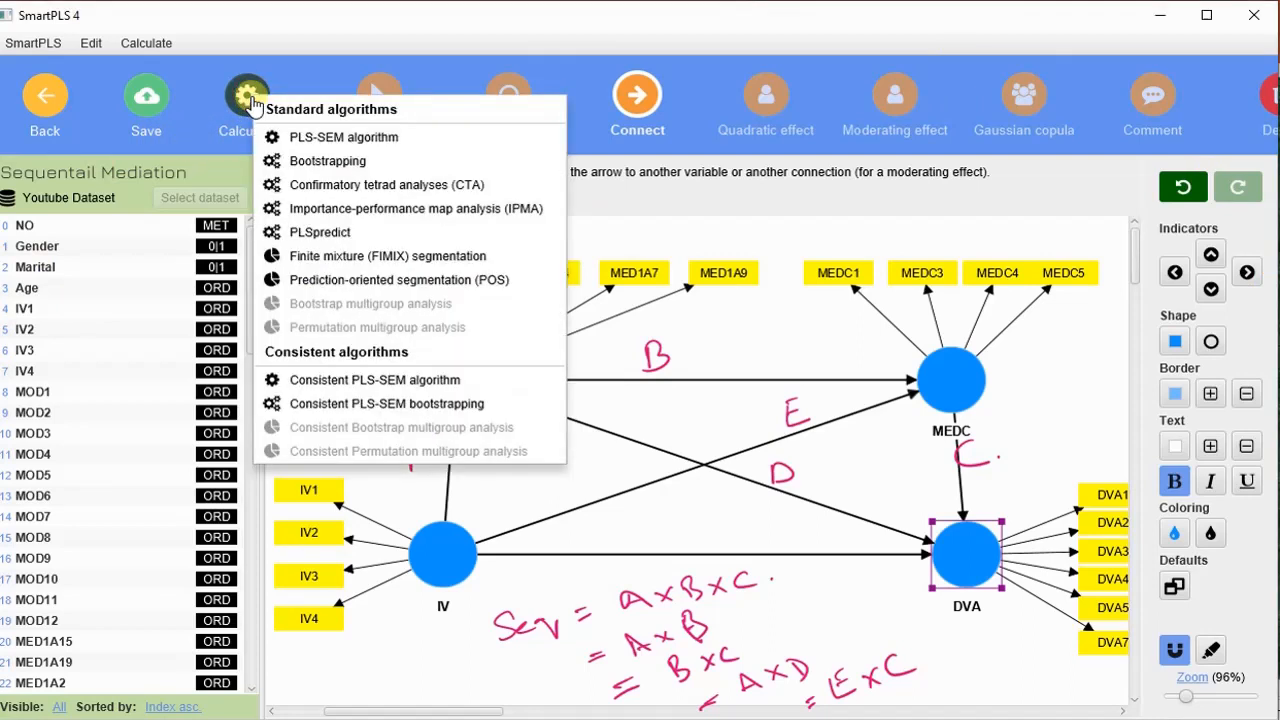
left_click(377, 406)
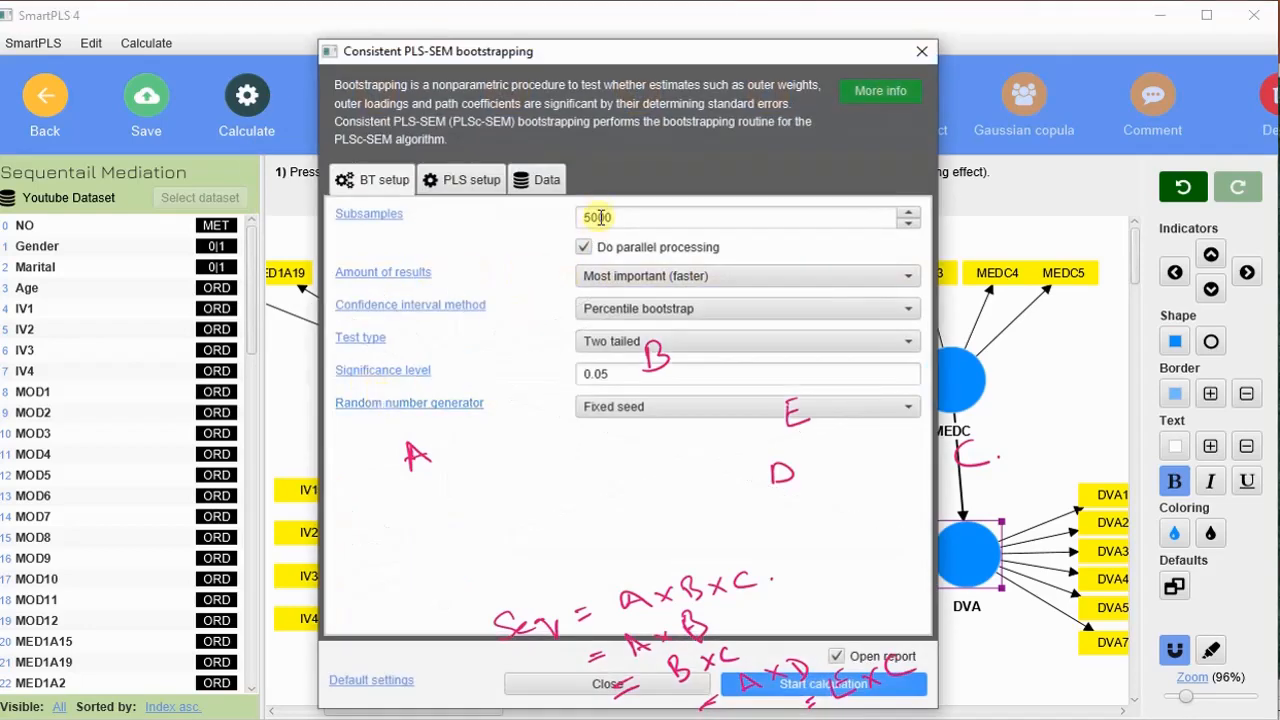
left_click(470, 181)
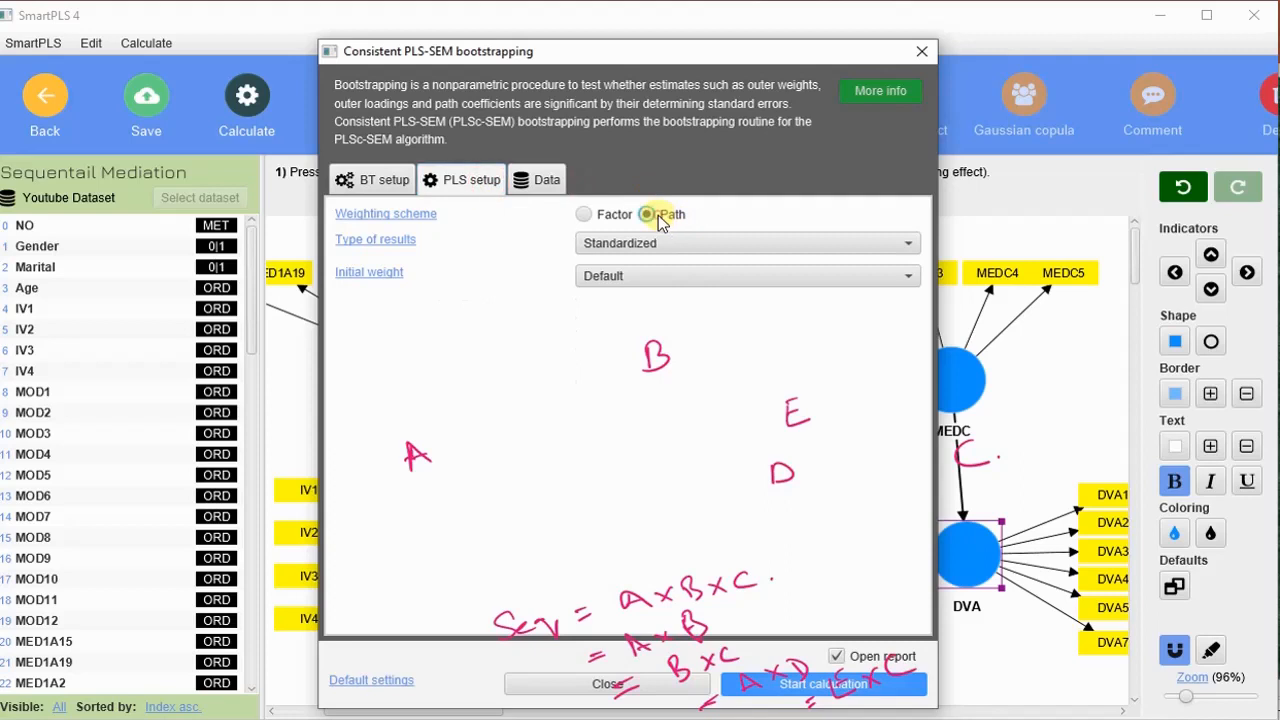
left_click(826, 688)
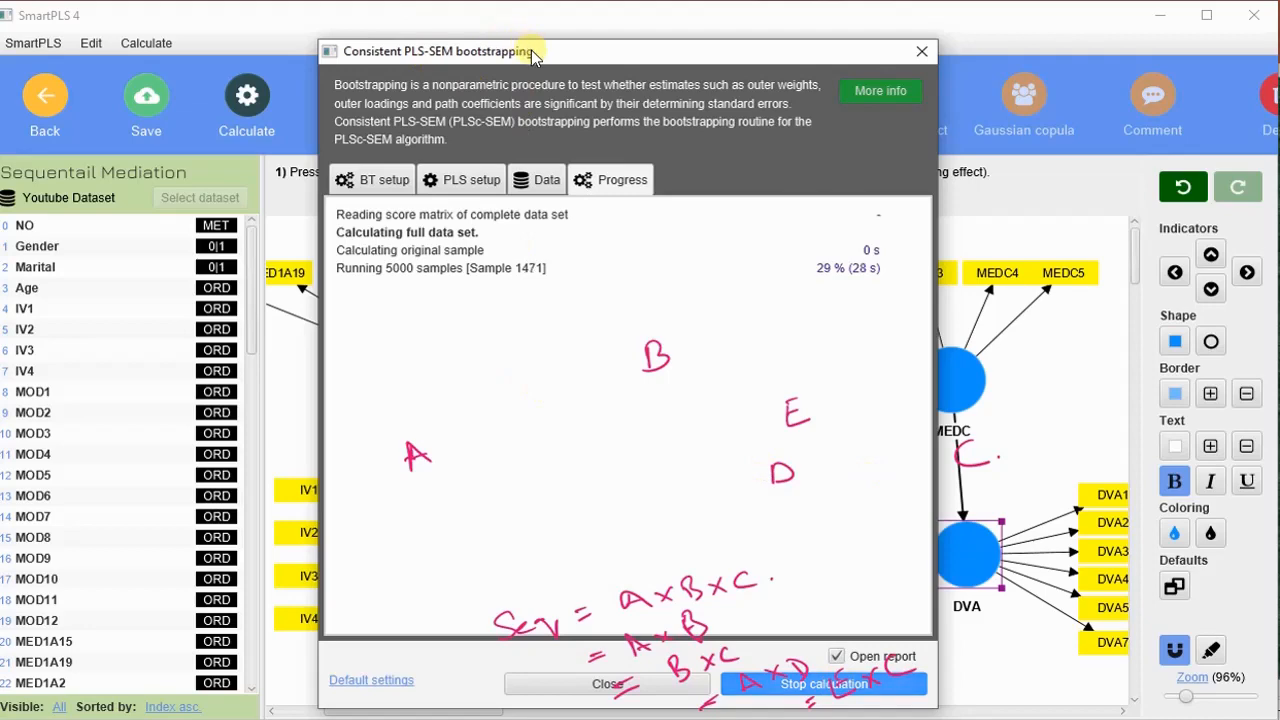
left_click_drag(528, 48, 330, 10)
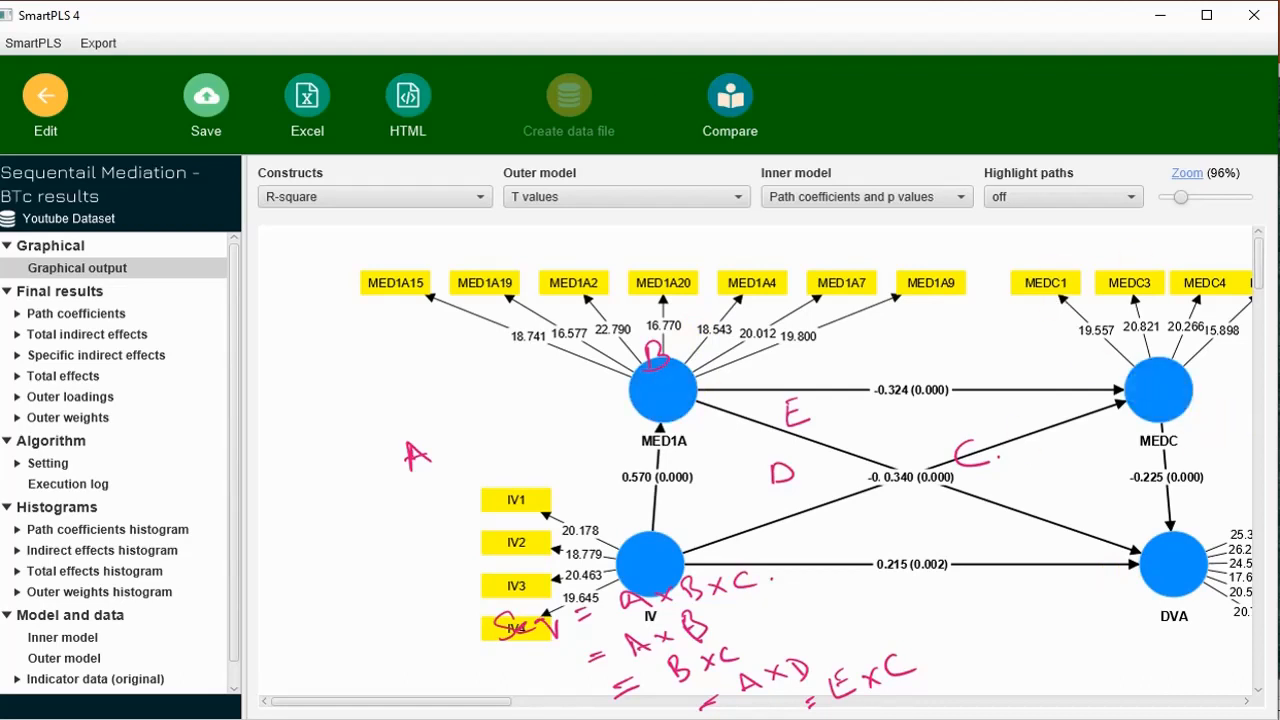
Clear the handwritten annotations and separate the overlapping coefficient labels on the MED1A to DVA and IV to MEDC paths.
key("Escape")
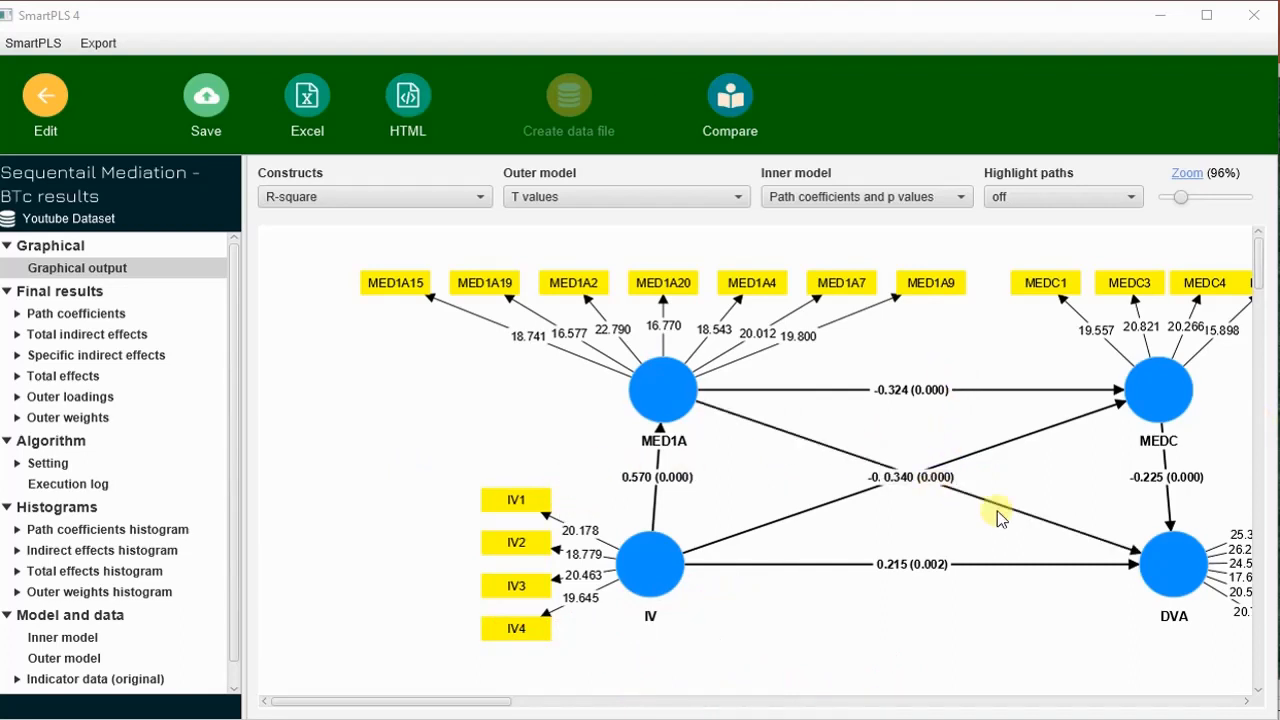
mouse_move(922, 475)
left_mouse_down()
mouse_move(848, 507)
mouse_move(931, 472)
mouse_move(917, 477)
left_mouse_up()
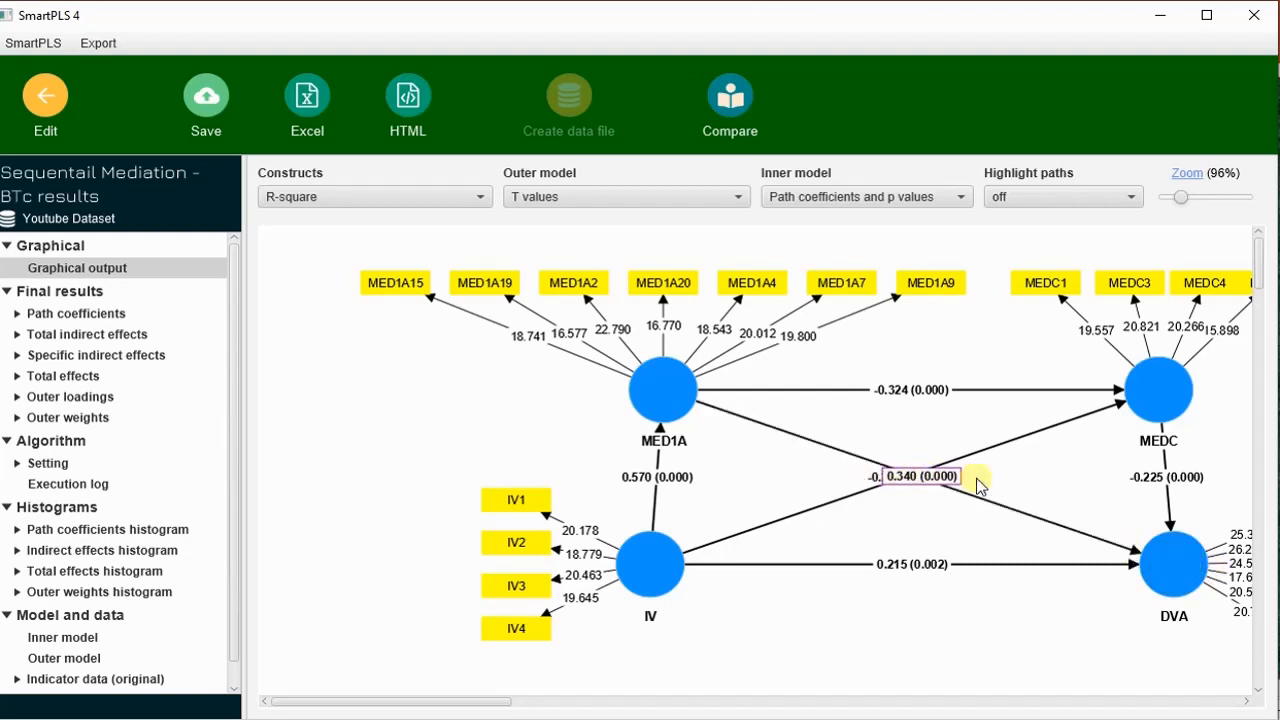
left_click_drag(1166, 562, 1153, 657)
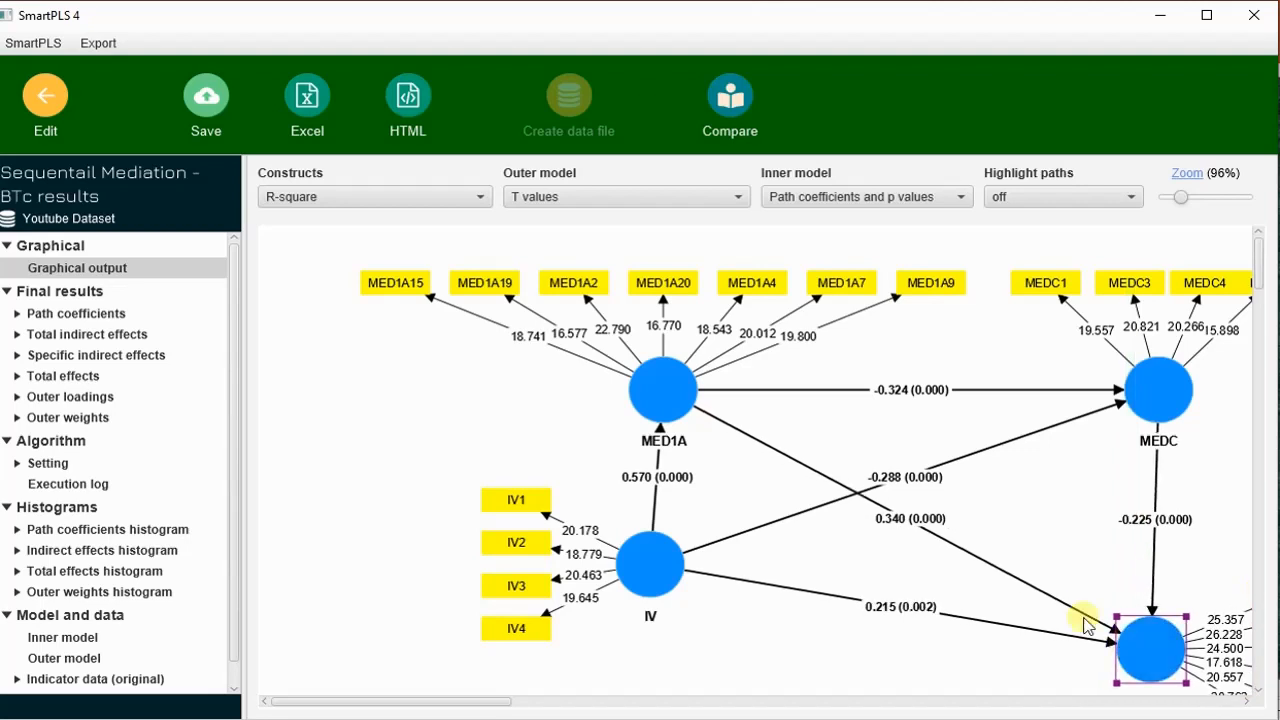
left_click(908, 520)
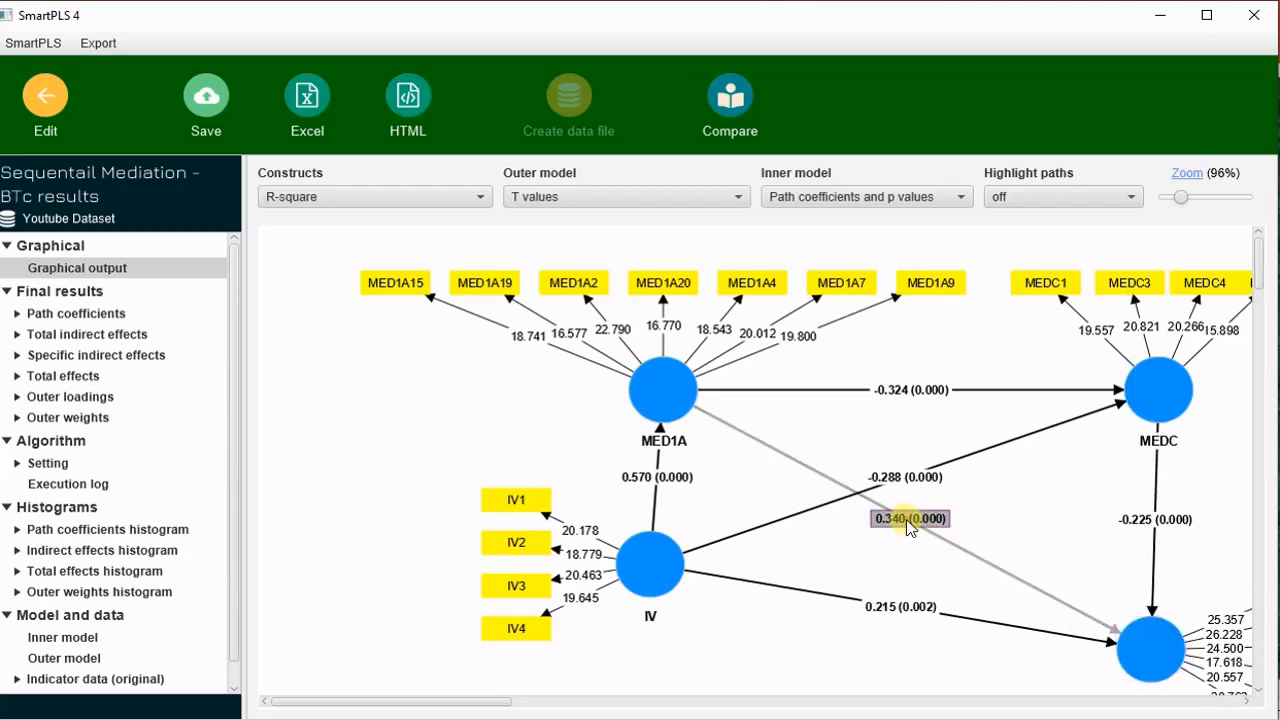
left_click_drag(963, 540, 978, 558)
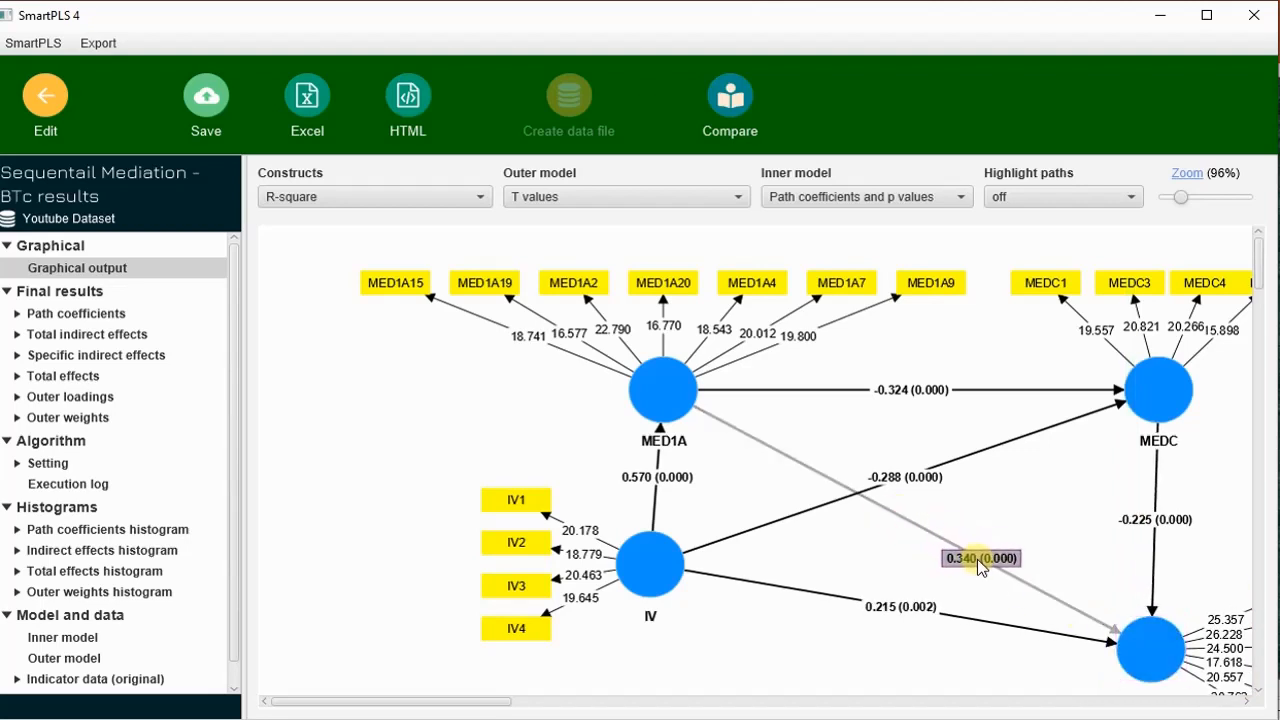
left_click_drag(883, 477, 1006, 445)
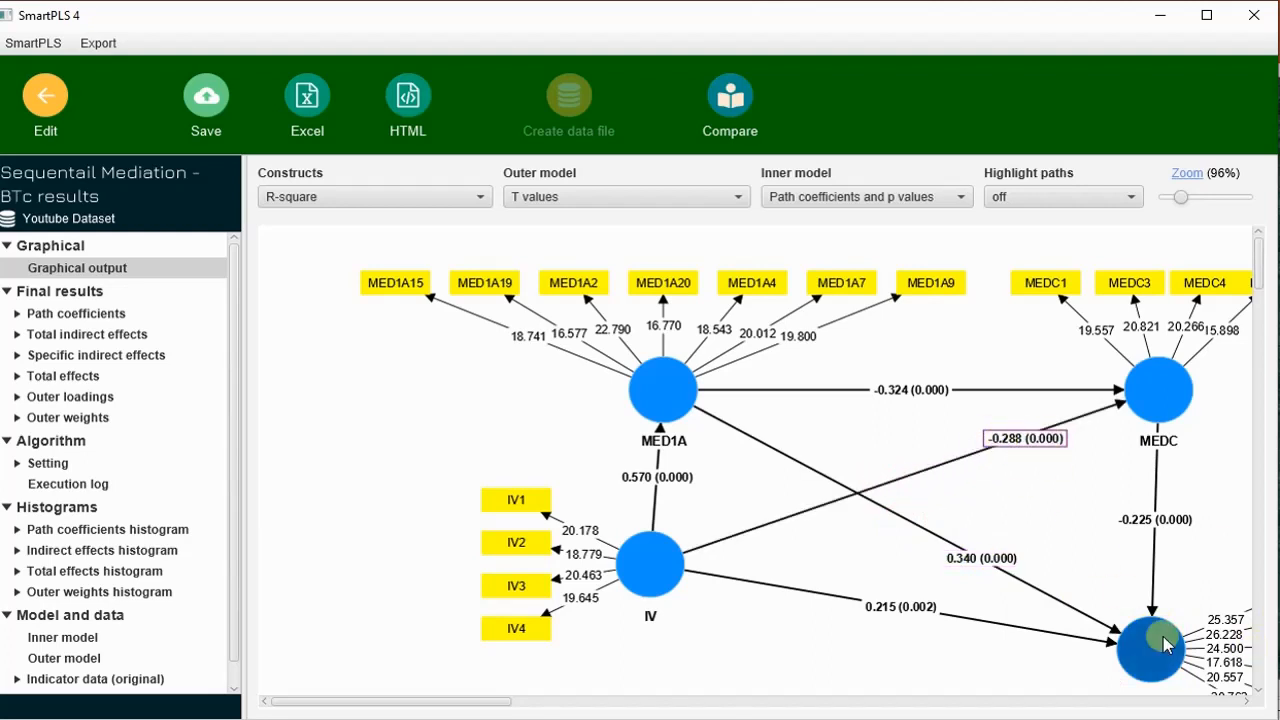
Reposition the DVA construct directly beneath MEDC, roughly level with IV, and bring its indicators into view.
left_click_drag(1164, 637, 1168, 563)
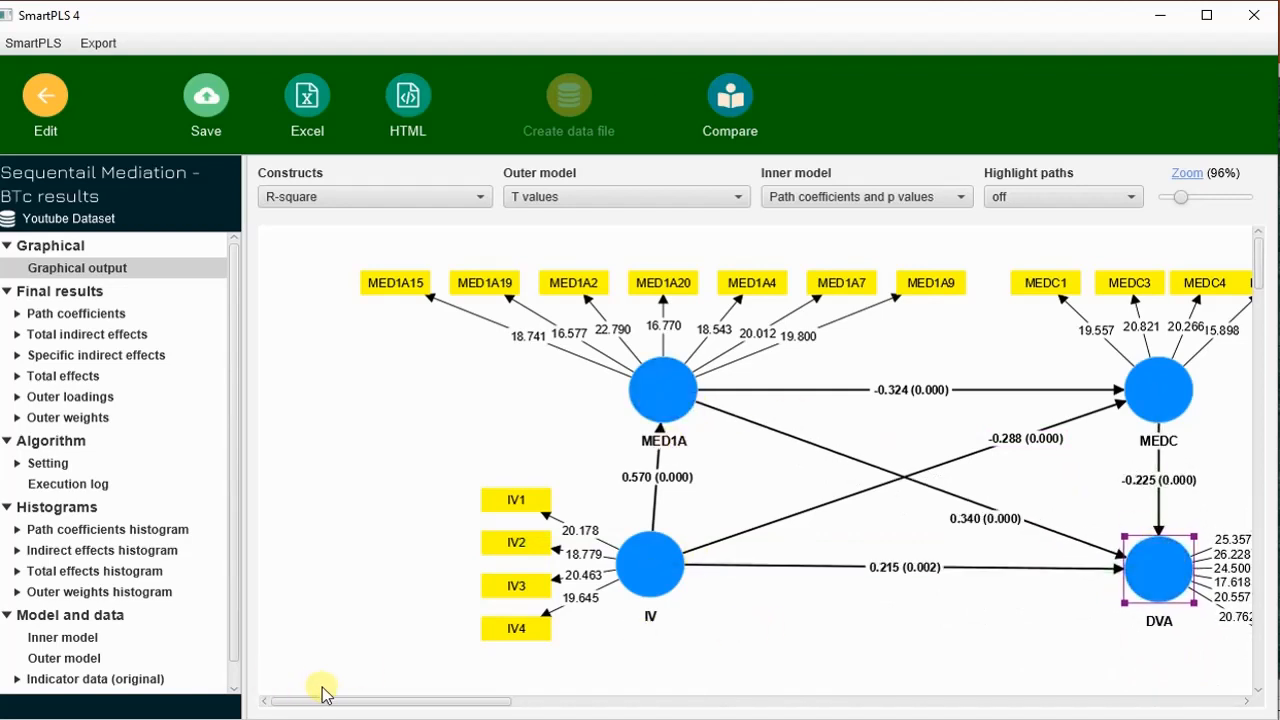
left_click_drag(326, 700, 378, 711)
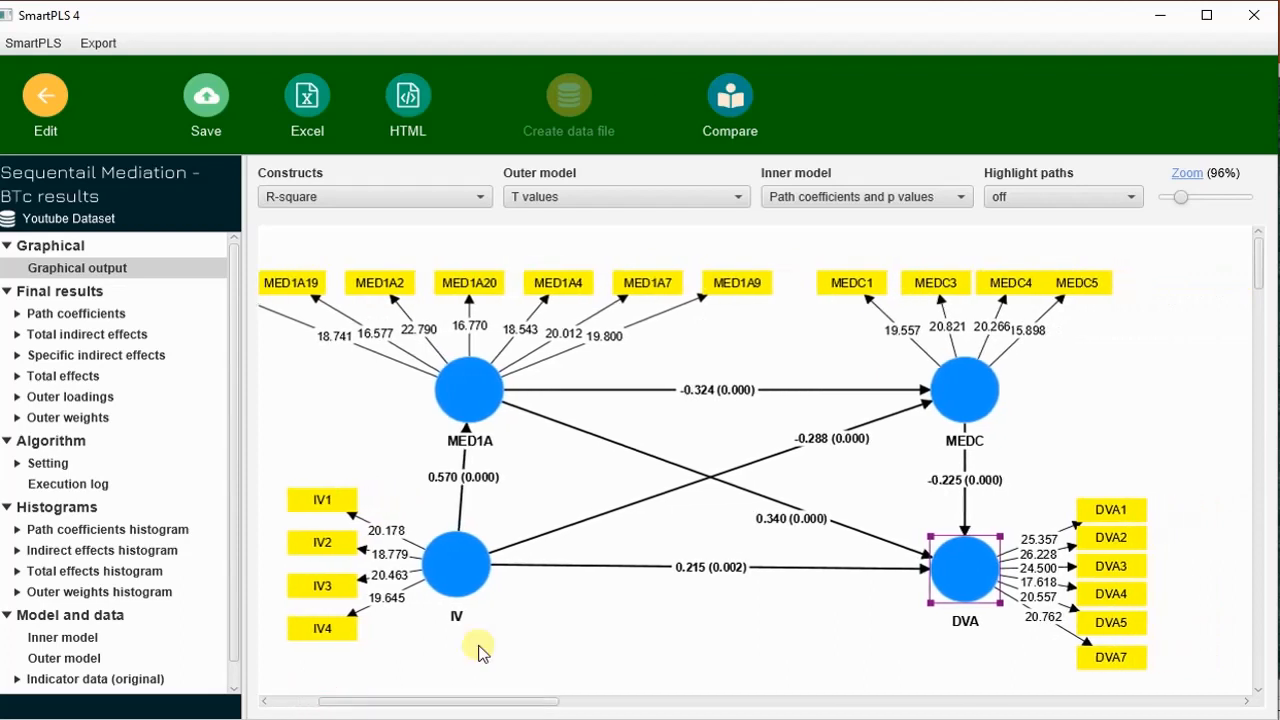
left_click(1071, 427)
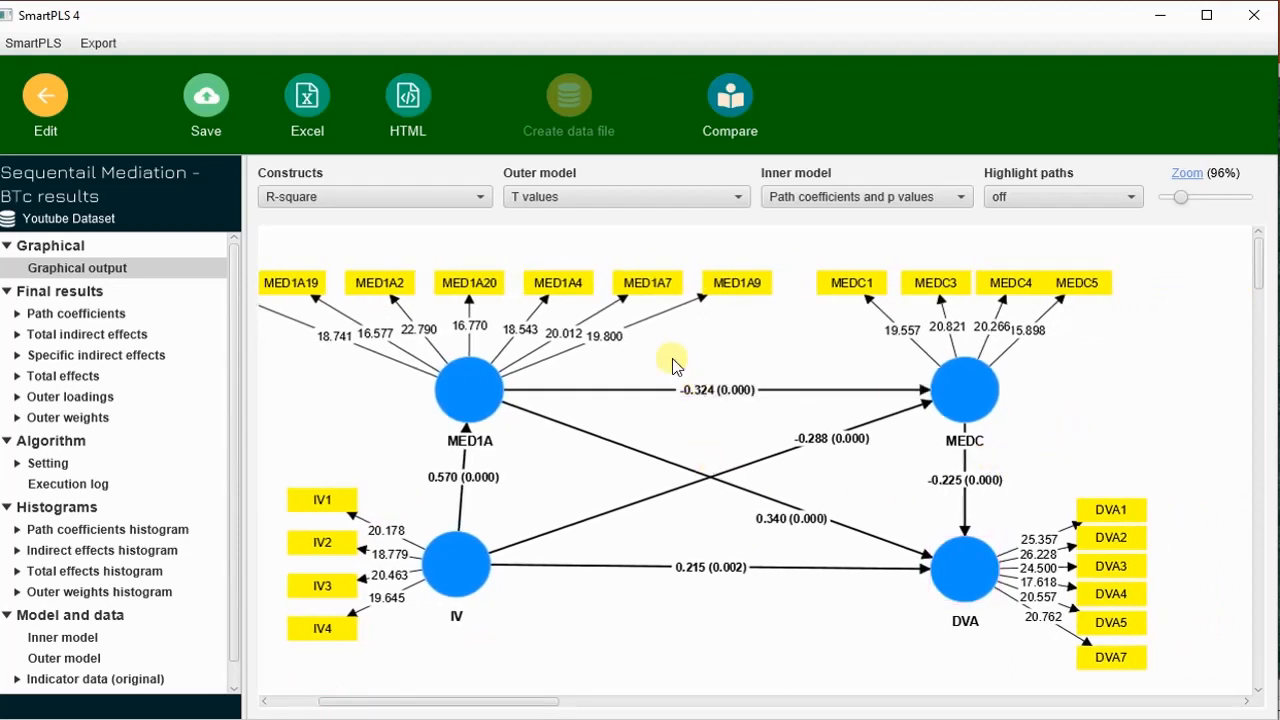
Examine the bootstrapped path coefficients and the specific indirect effects with their mean, STDEV, T values and p values.
left_click(33, 316)
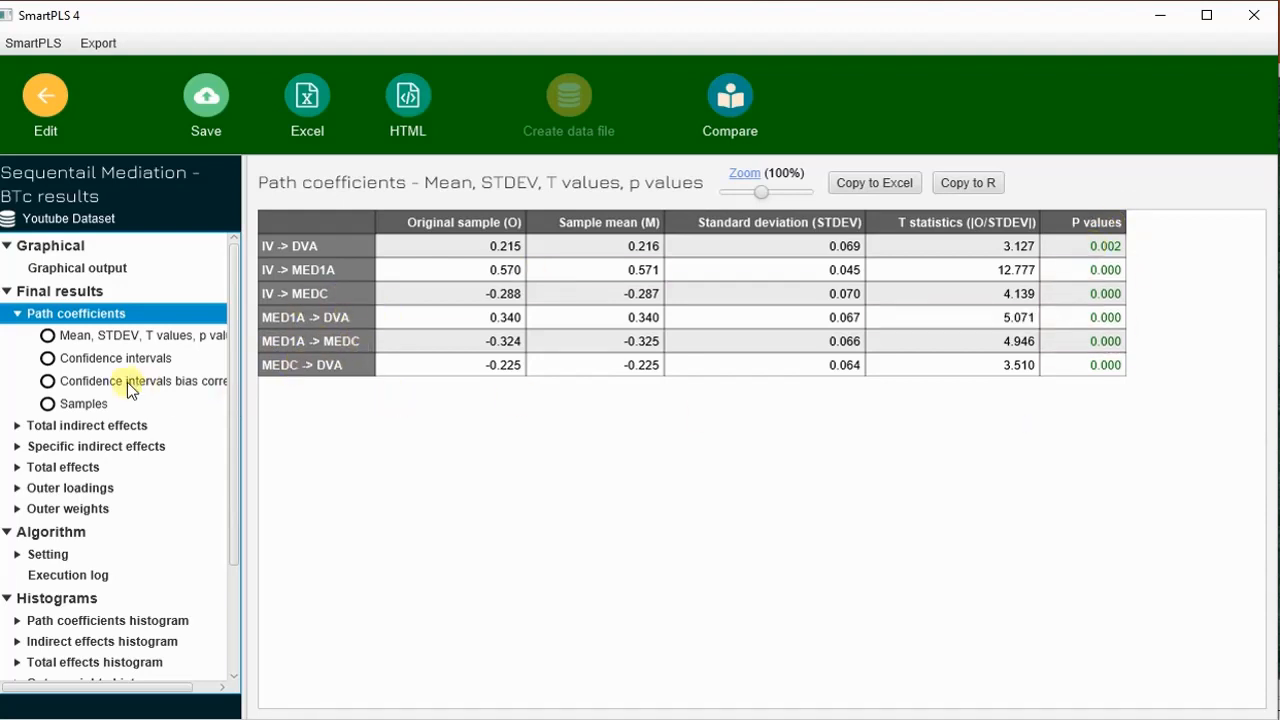
left_click(16, 446)
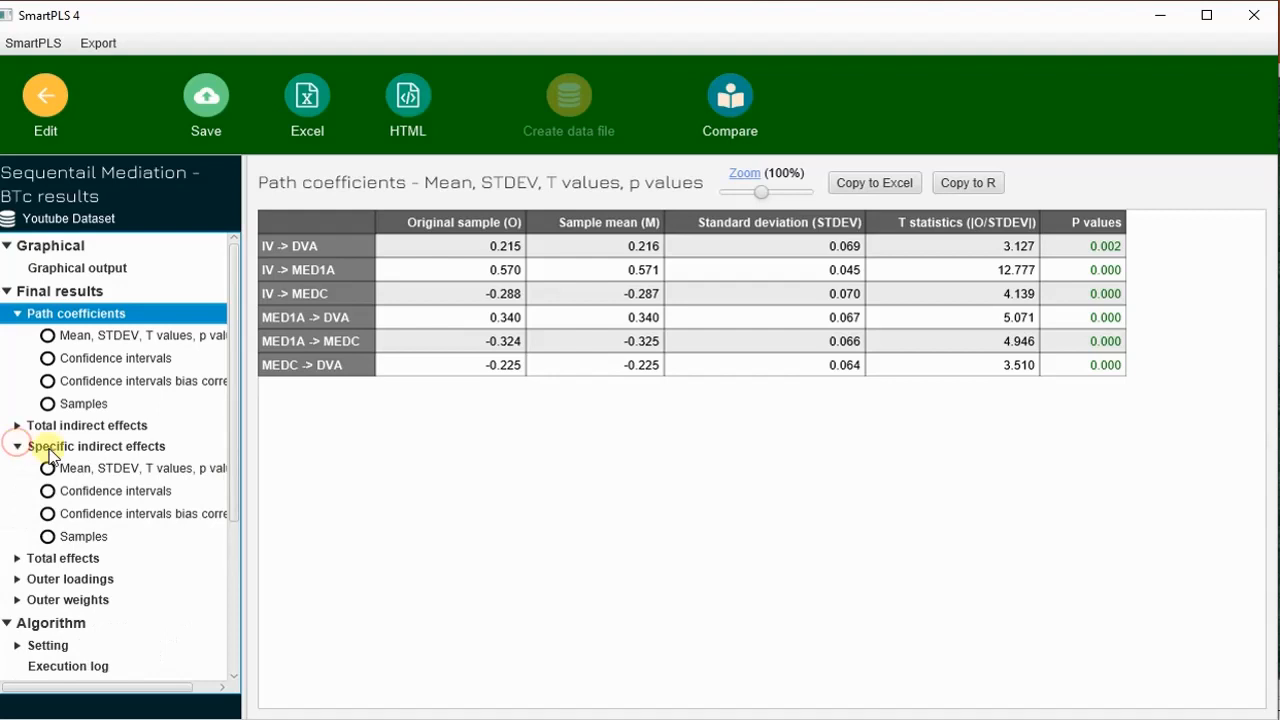
left_click(120, 469)
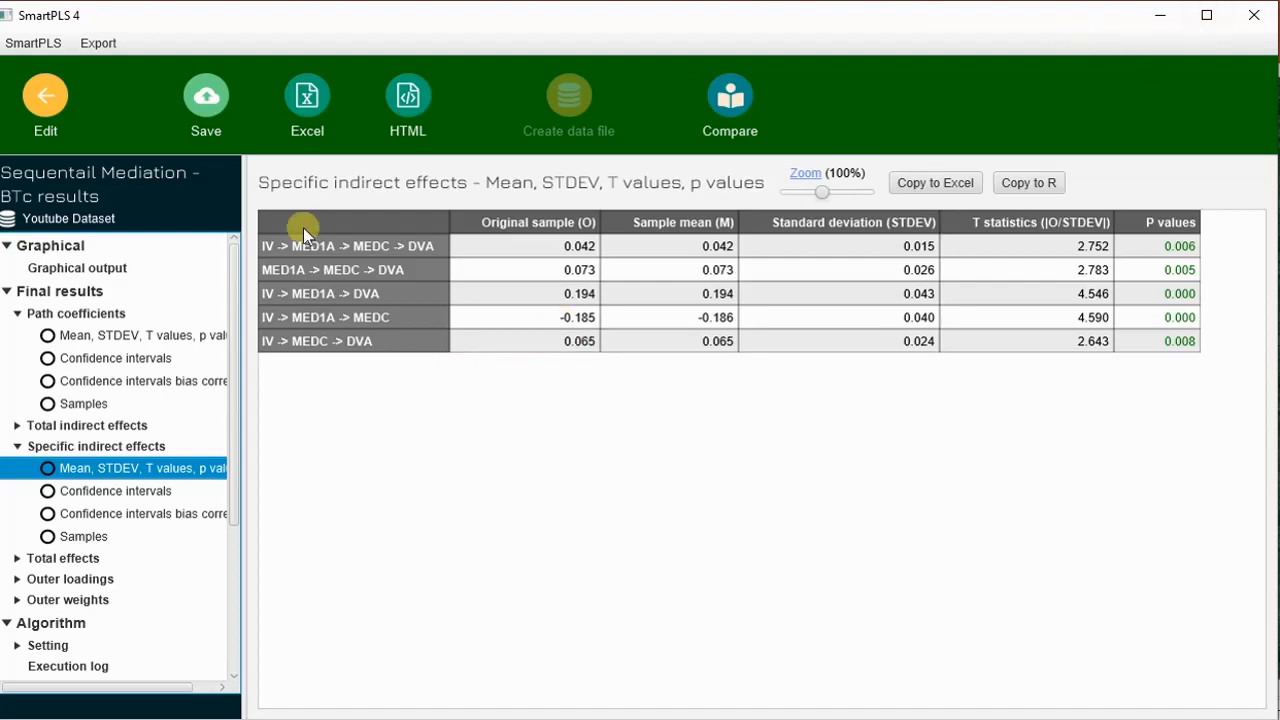
Check the path diagram, the total indirect effects and the total effects with their mean, STDEV, T values and p values.
left_click(100, 270)
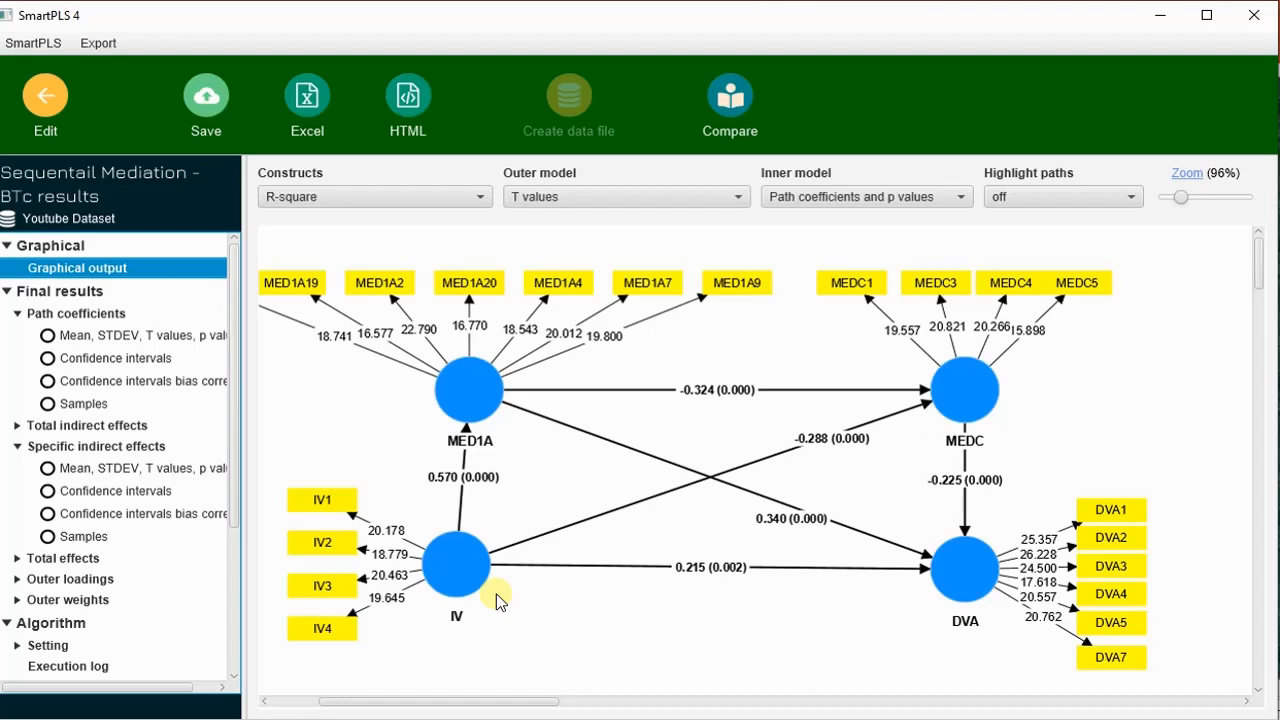
left_click(125, 426)
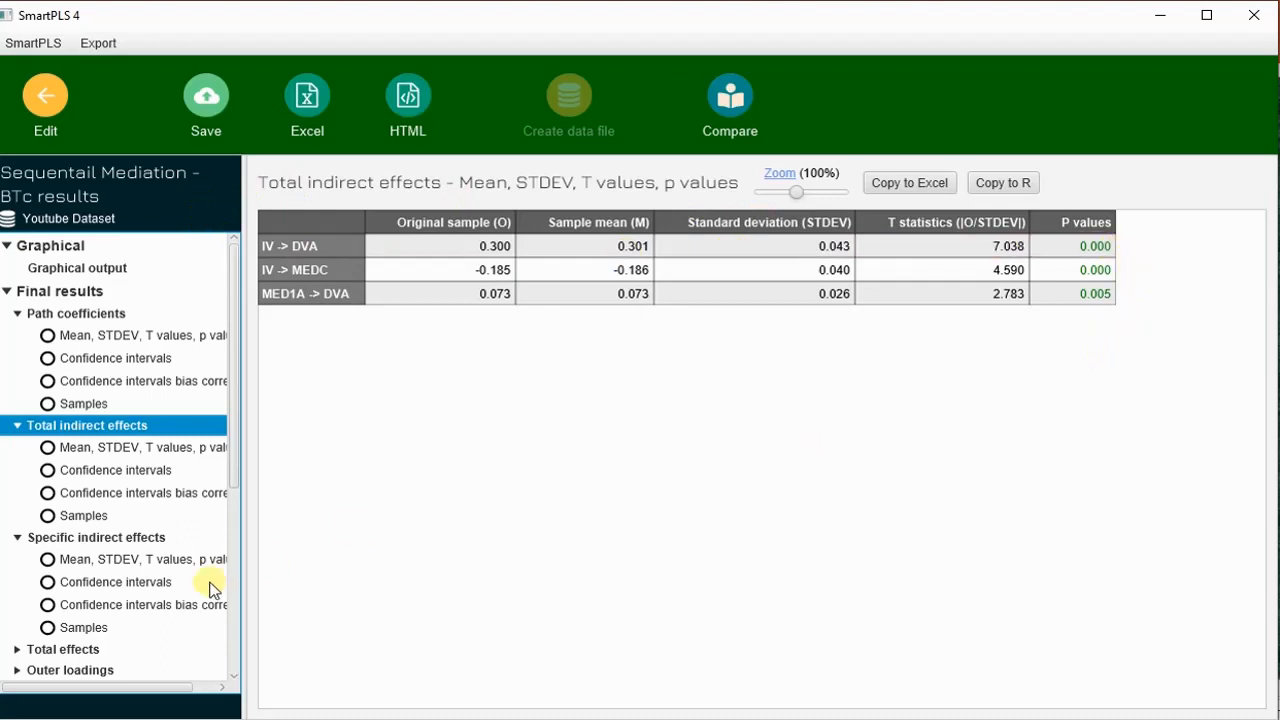
scroll(125, 525, "down", 3)
left_click(81, 520)
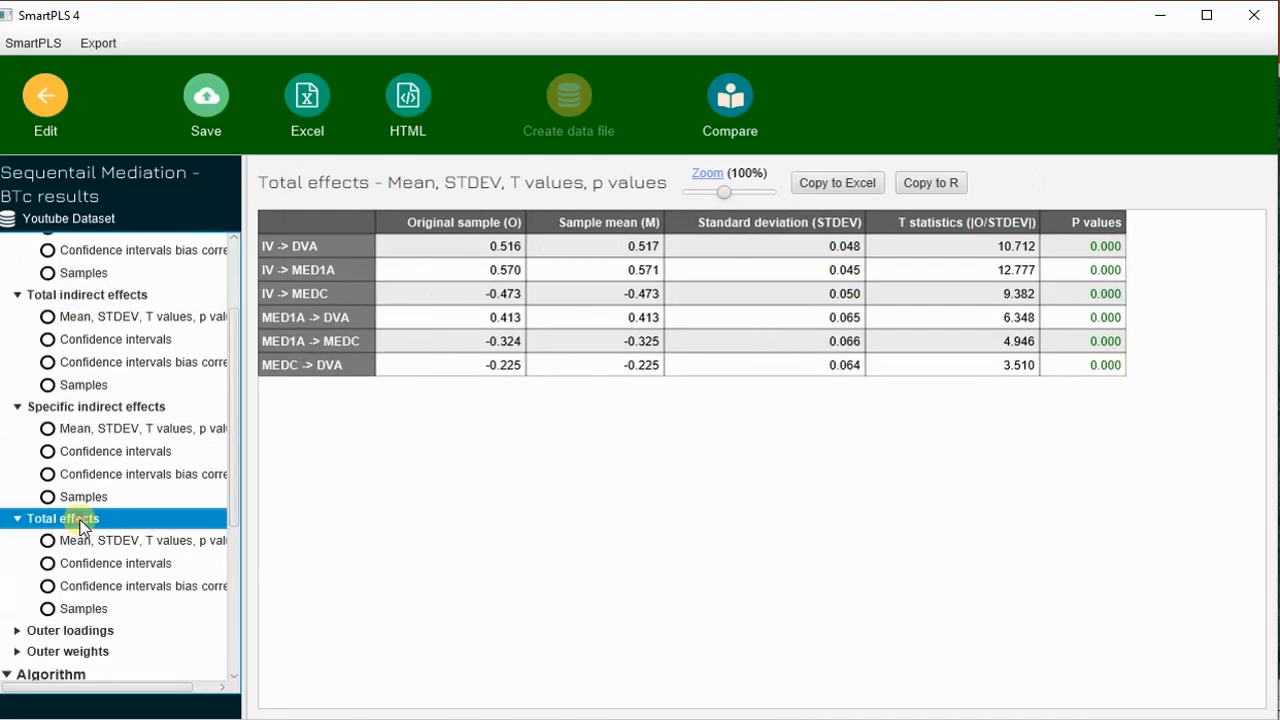
left_click(138, 545)
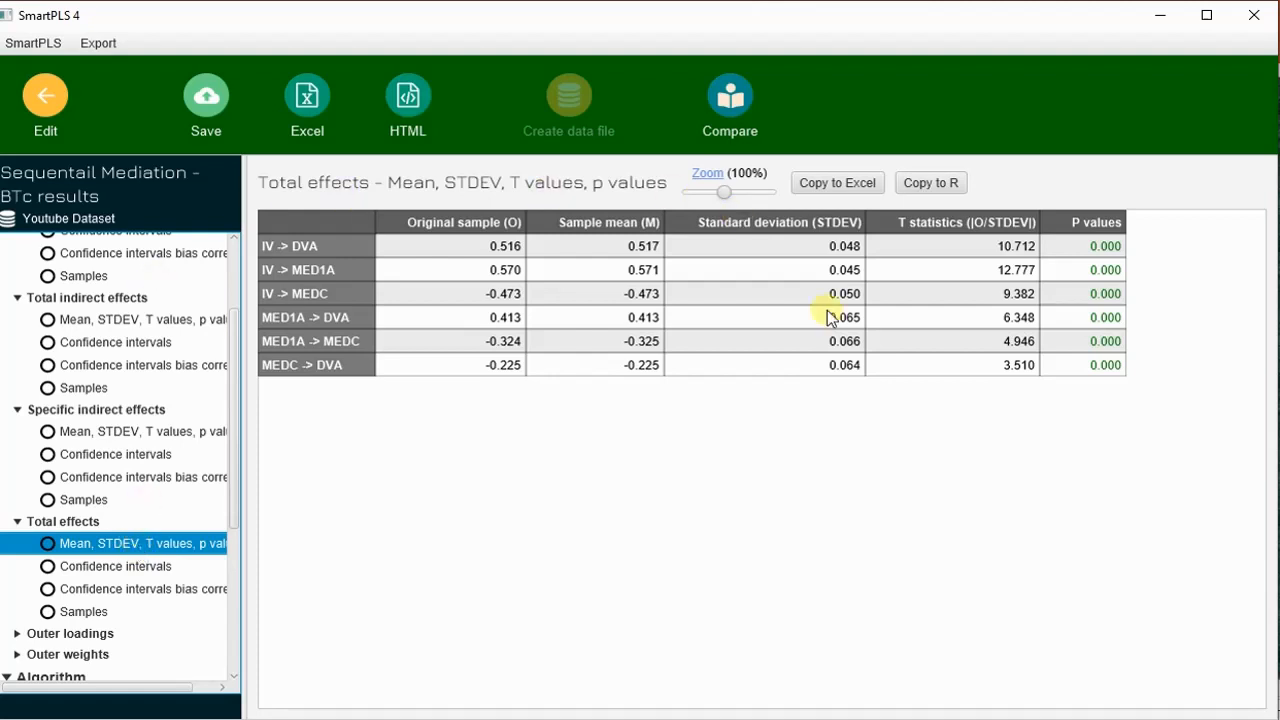
Look through the remaining bootstrapping result categories and return to the graphical output of the model.
scroll(72, 374, "down", 4)
scroll(72, 374, "down", 1)
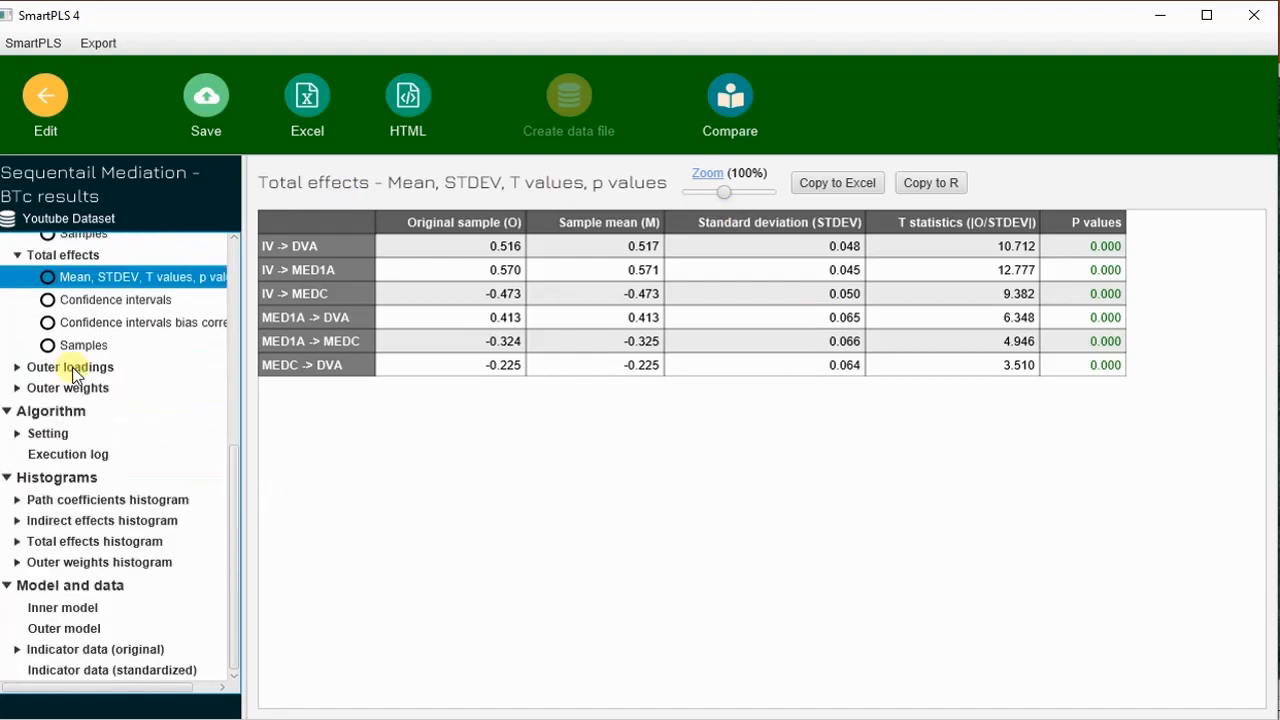
scroll(72, 370, "up", 7)
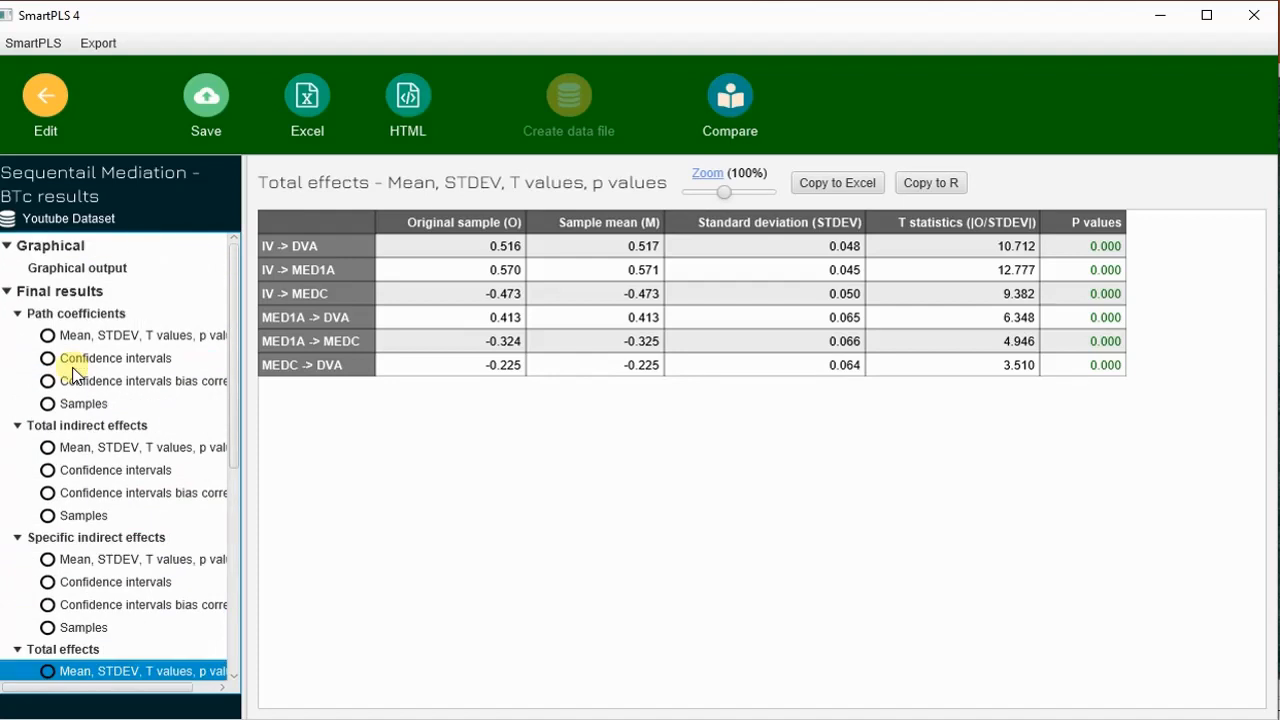
left_click(72, 268)
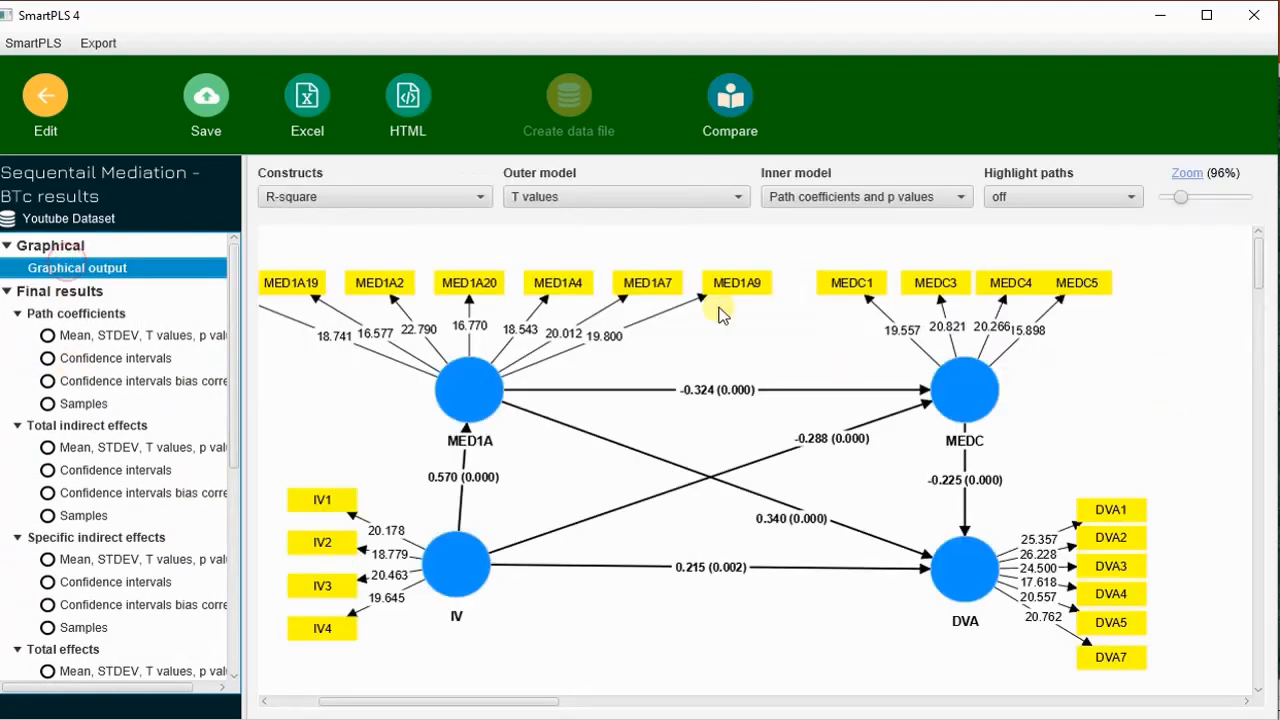